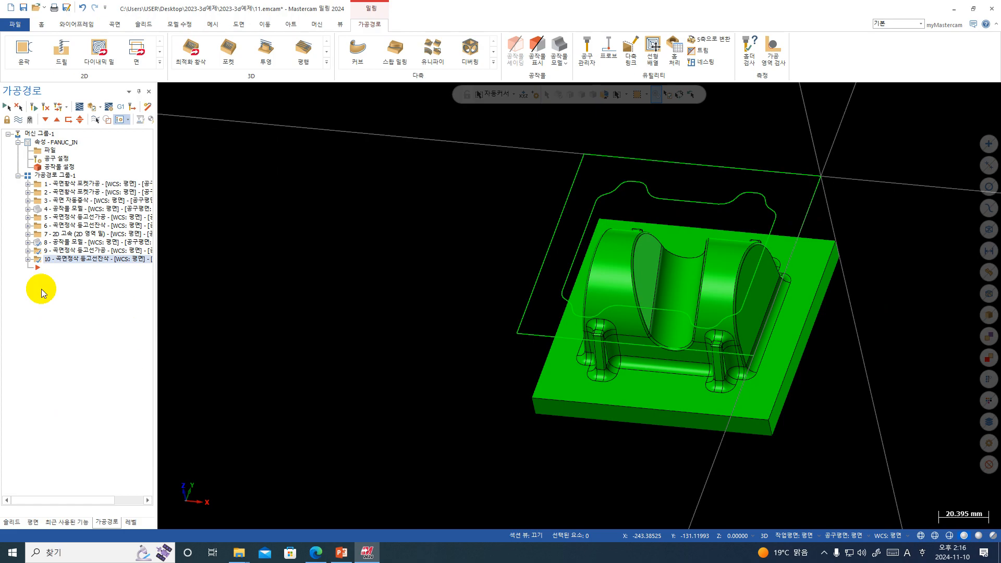
# - Start a surface finish leftover toolpath (곡면정삭 잔삭가공) and select the whole solid body as drive surfaces
pyautogui.rightClick(92, 292)
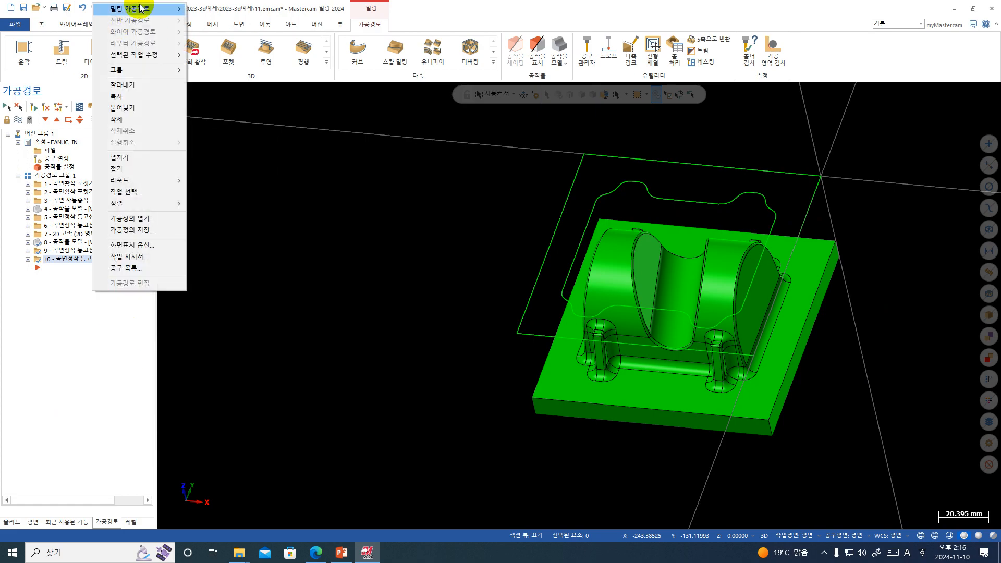
pyautogui.moveTo(140, 8)
pyautogui.moveTo(251, 141)
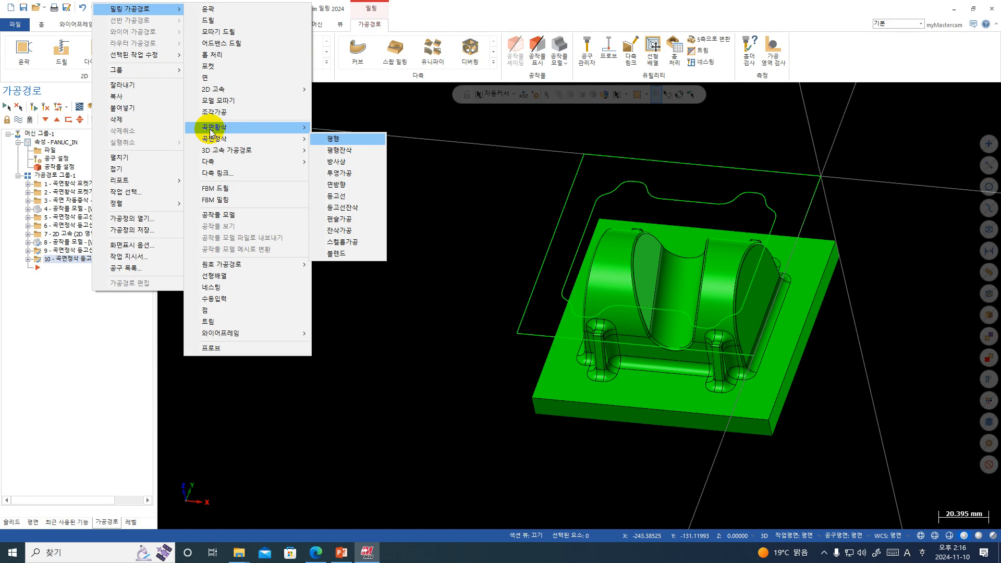
pyautogui.moveTo(211, 131)
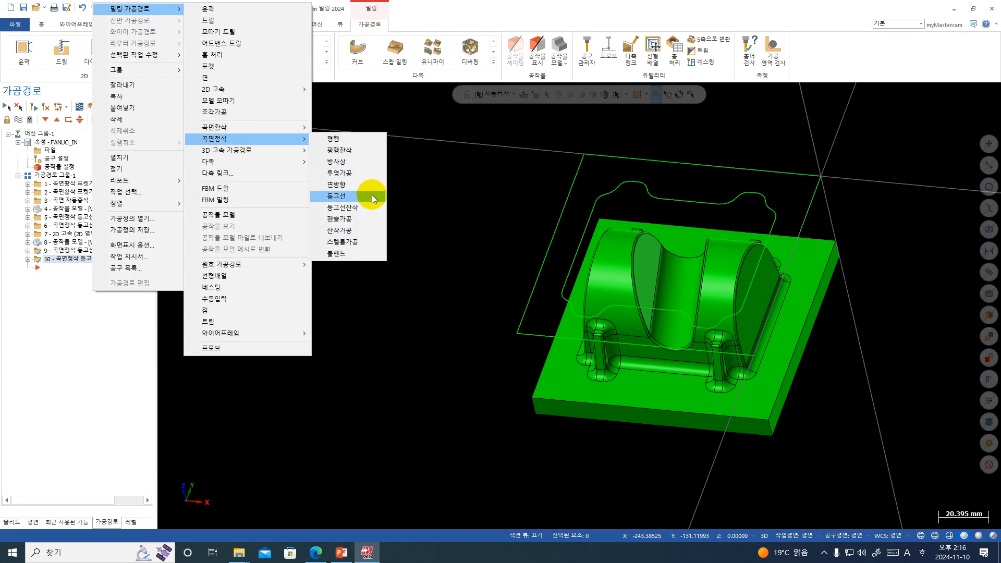
pyautogui.click(344, 233)
pyautogui.scroll(-2, 417, 328)
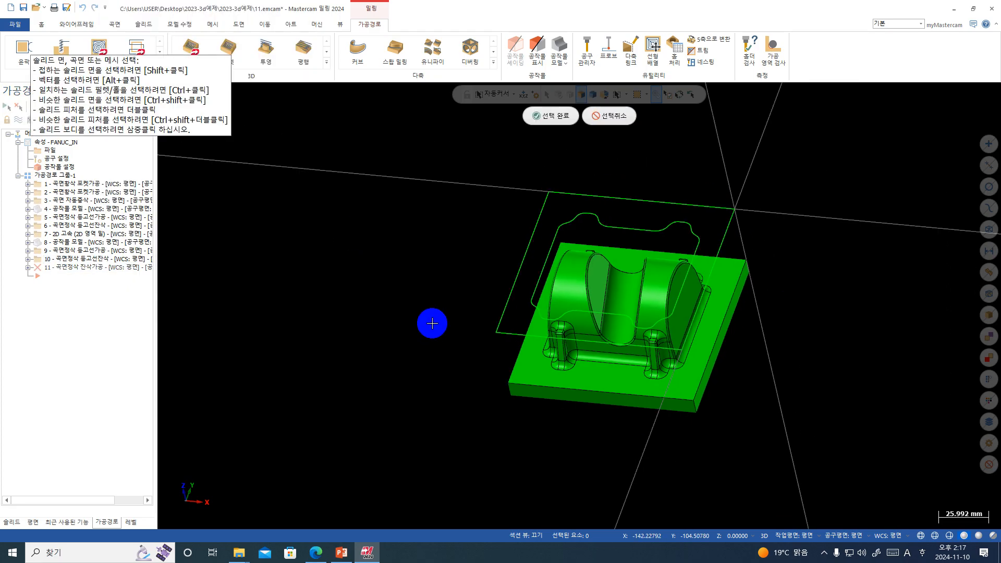
pyautogui.tripleClick(611, 267)
pyautogui.press('Return')
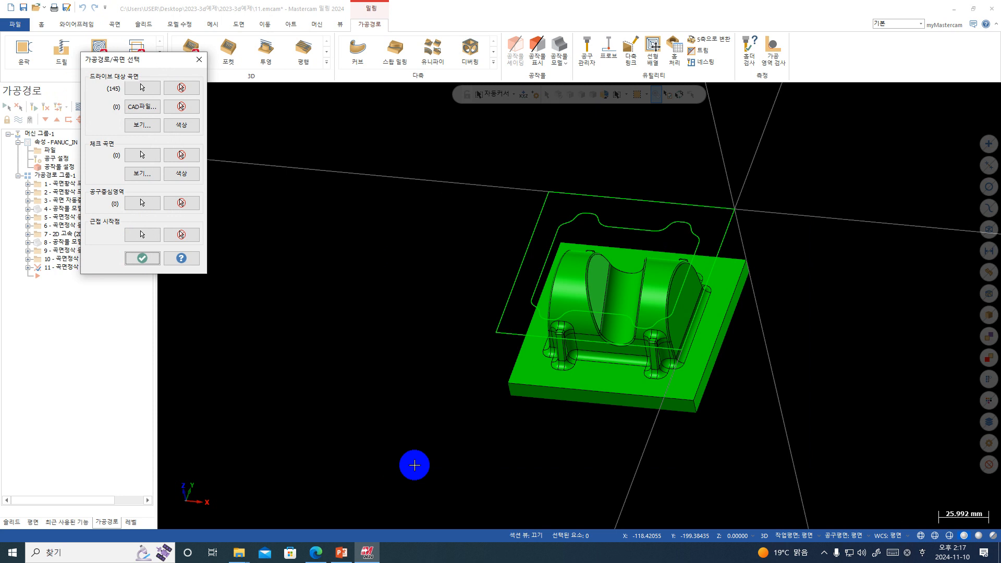
# - Chain the outer rectangle as the tool containment boundary (공구중심영역) and accept the surface selection
pyautogui.click(142, 202)
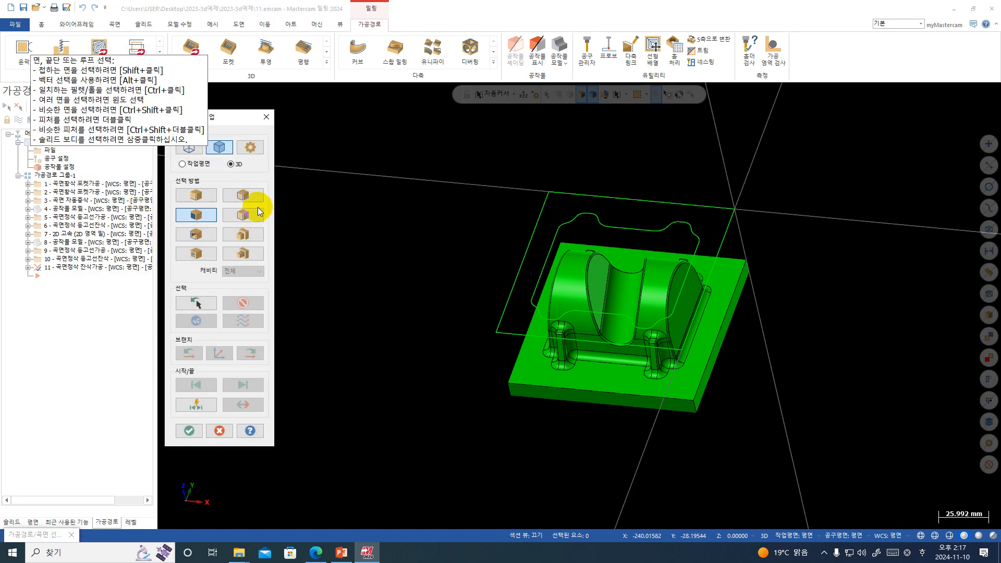
pyautogui.click(187, 152)
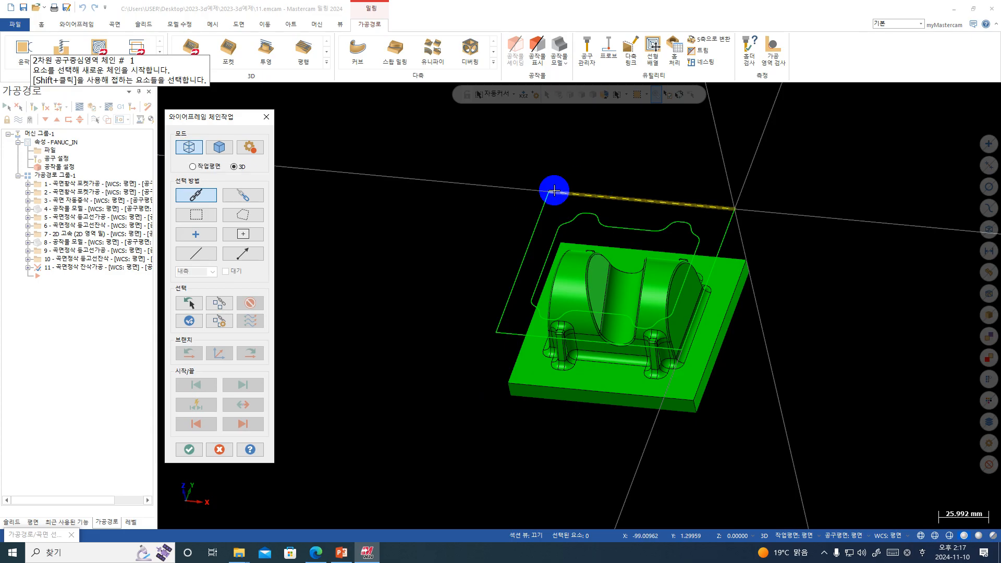
pyautogui.moveTo(639, 277); pyautogui.dragTo(665, 275, button='middle')
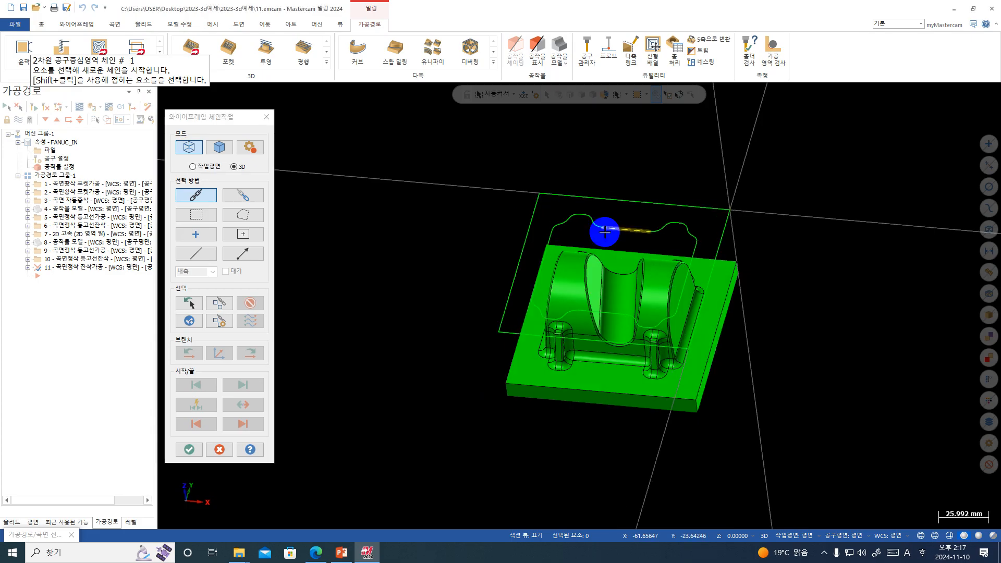
pyautogui.click(595, 199)
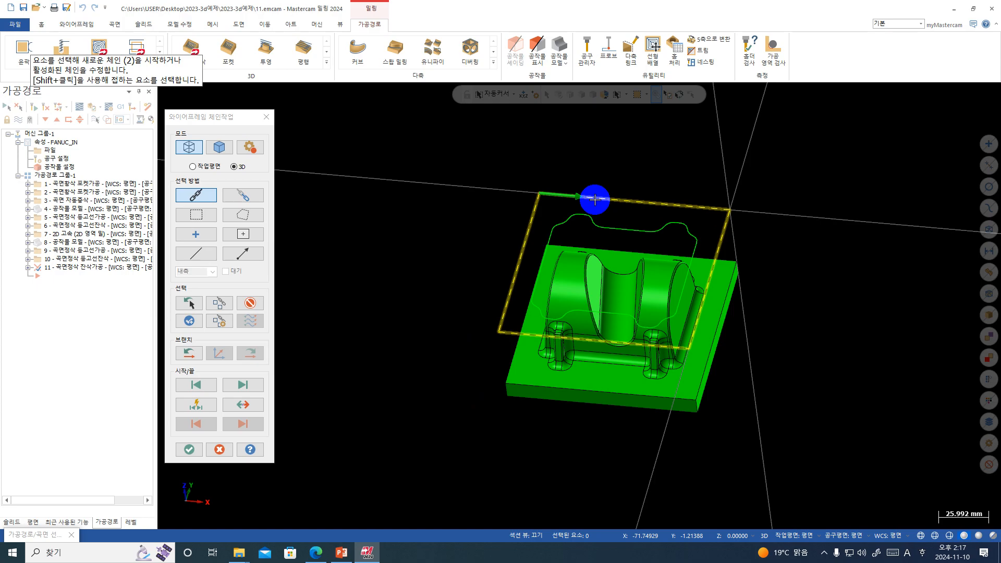
pyautogui.press('Return')
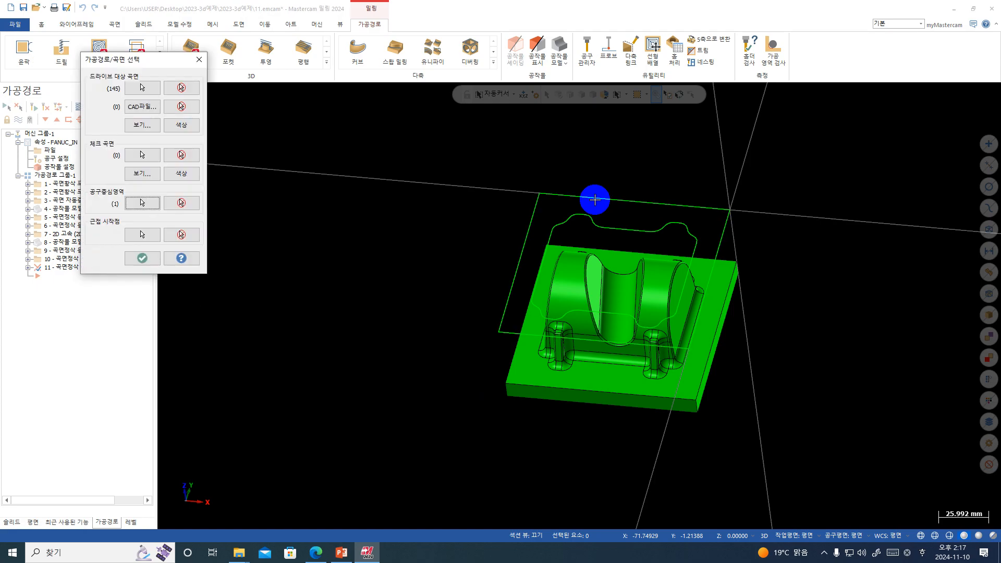
pyautogui.click(149, 257)
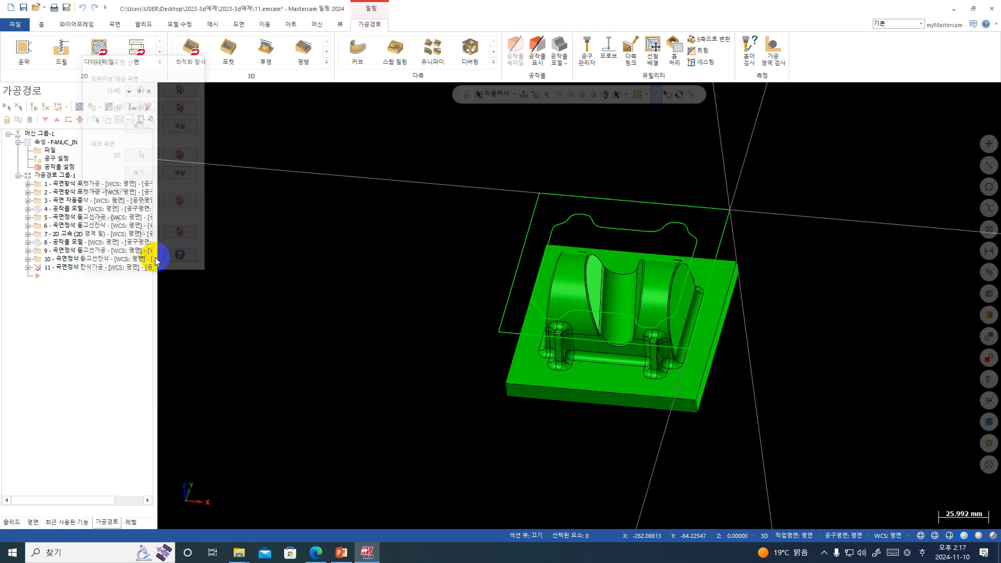
# - Create a new ball endmill for the leftover toolpath with a cutting diameter of 5 mm
pyautogui.moveTo(187, 107); pyautogui.dragTo(315, 82)
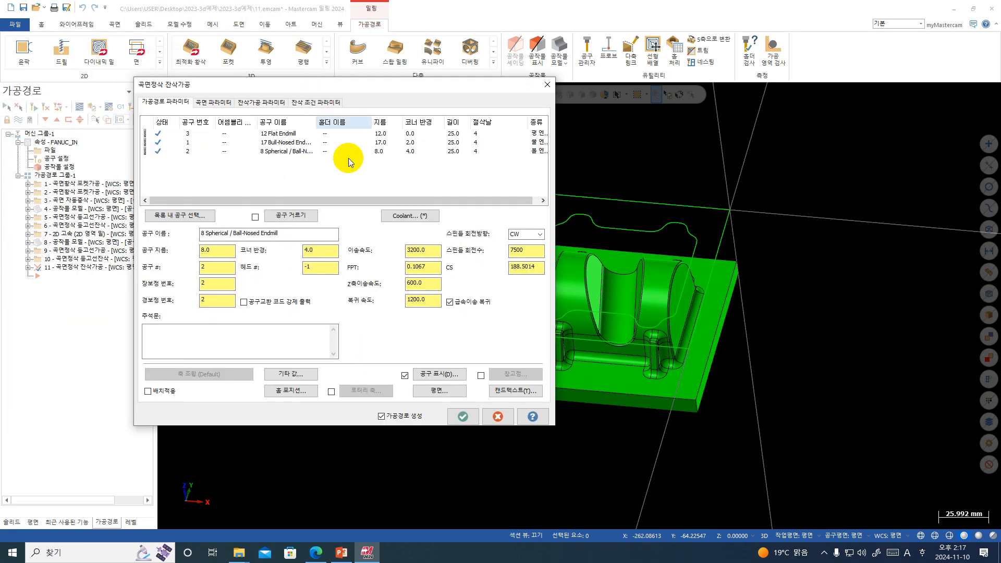
pyautogui.rightClick(261, 174)
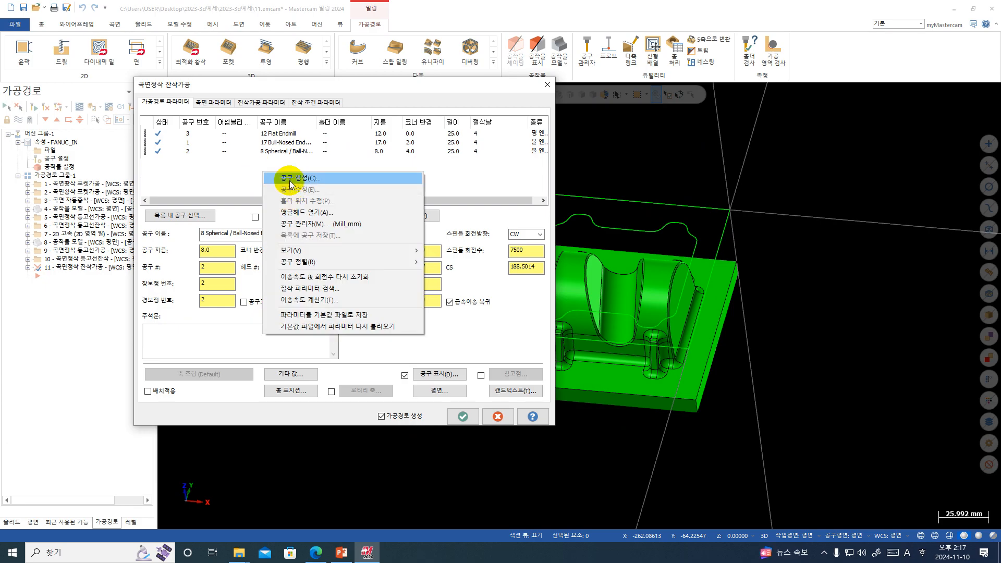
pyautogui.click(290, 180)
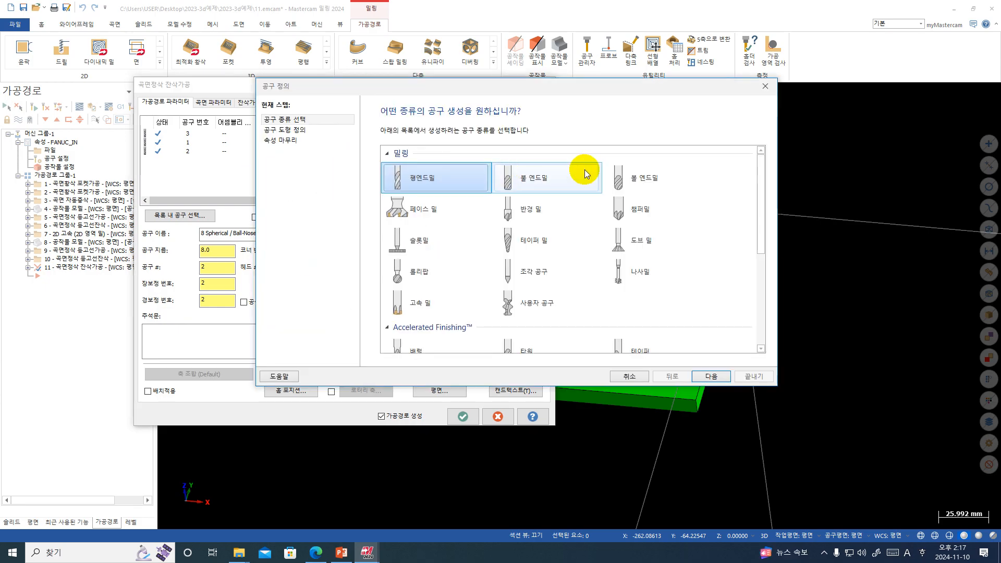
pyautogui.click(515, 176)
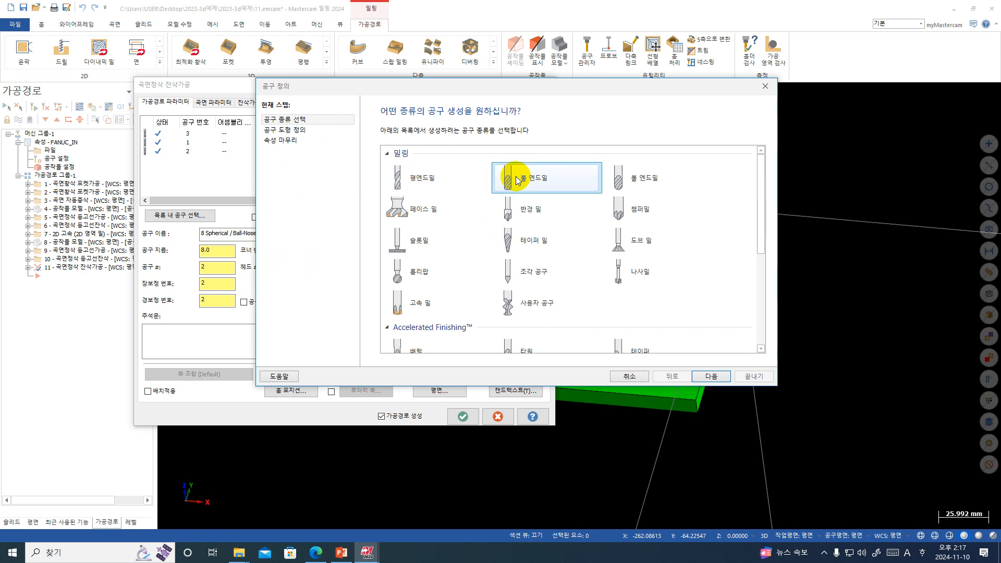
pyautogui.click(627, 180)
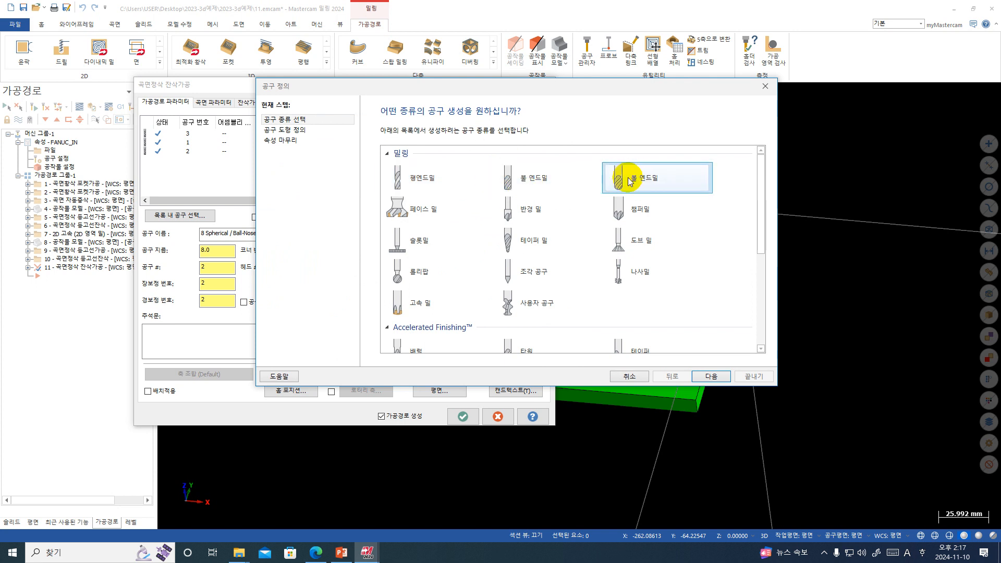
pyautogui.click(313, 131)
pyautogui.write('5')
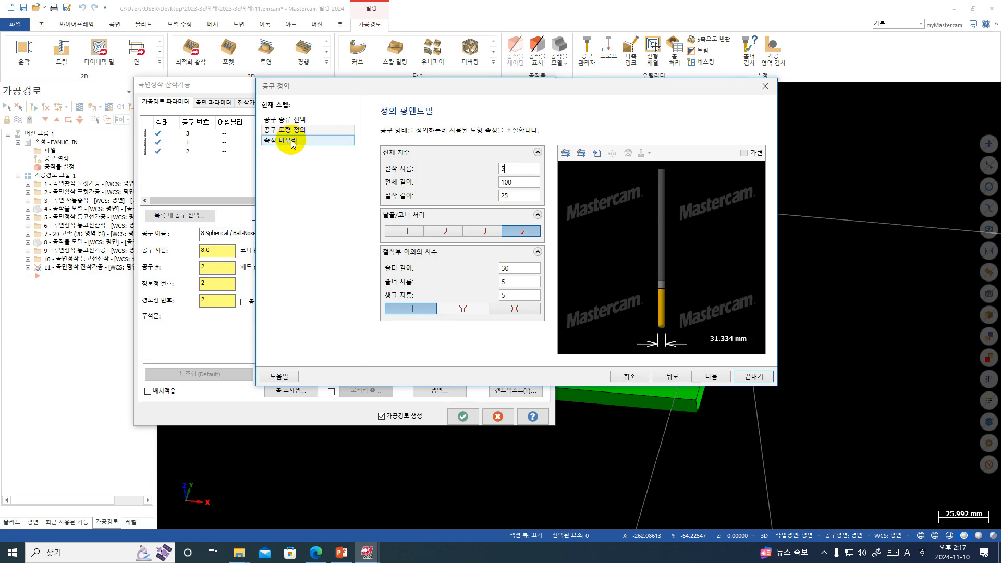
# - Set the ball endmill's feed rate to 2500, plunge rate to 2000 and spindle speed to 10000, and finish the tool
pyautogui.click(292, 142)
pyautogui.moveTo(547, 263); pyautogui.dragTo(502, 267)
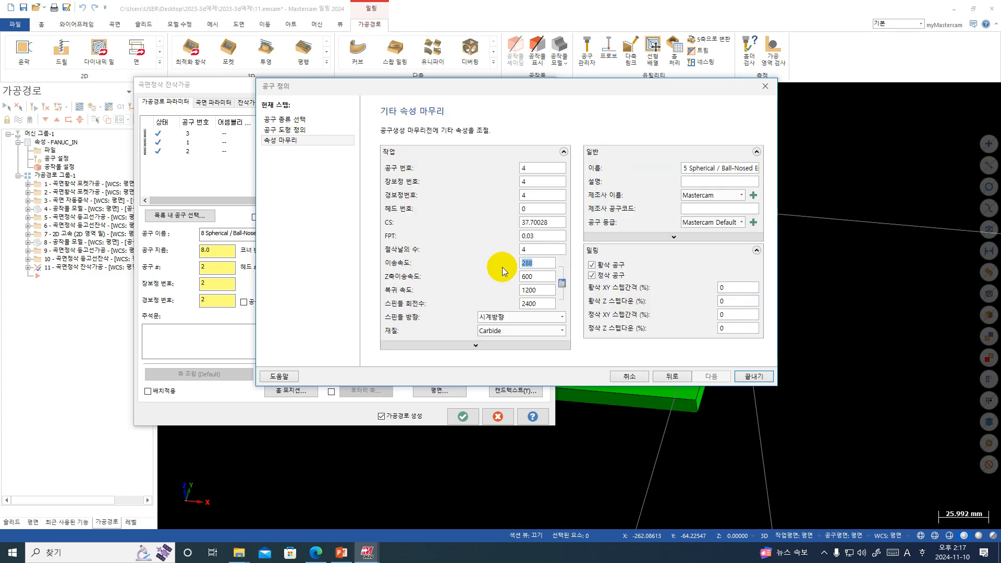
pyautogui.write('2000')
pyautogui.press('Tab')
pyautogui.write('2000')
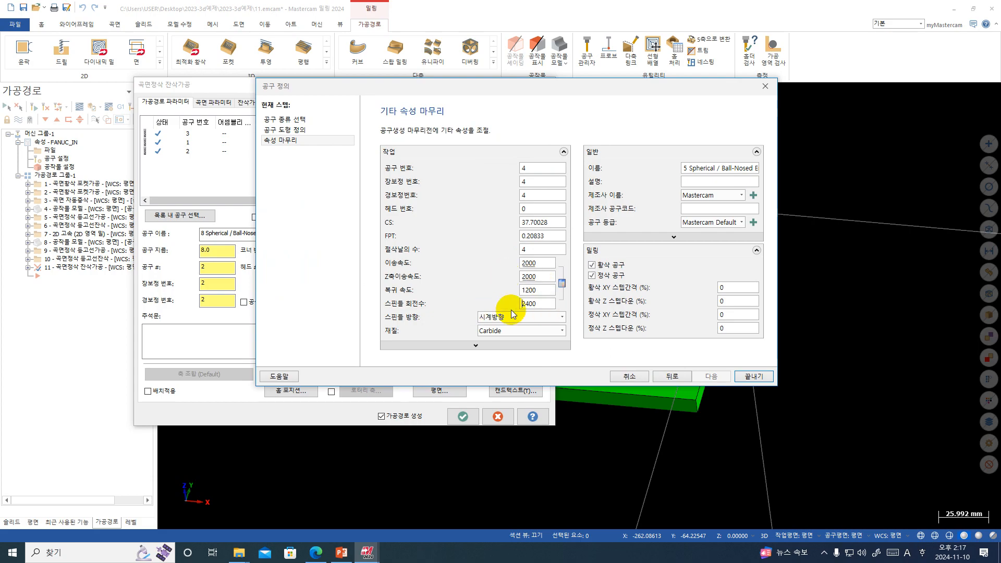
pyautogui.click(528, 304)
pyautogui.moveTo(527, 305); pyautogui.dragTo(474, 305)
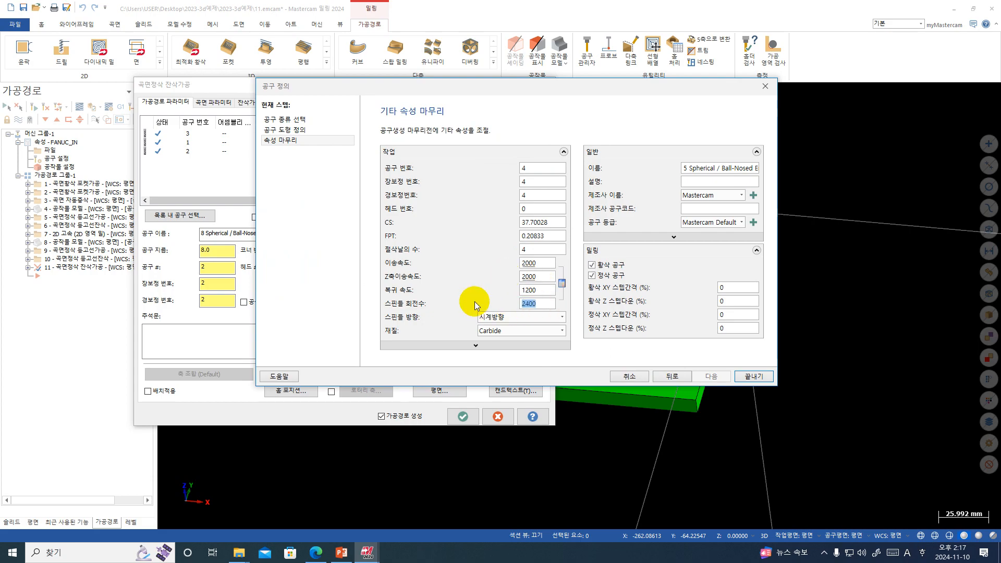
pyautogui.write('10000')
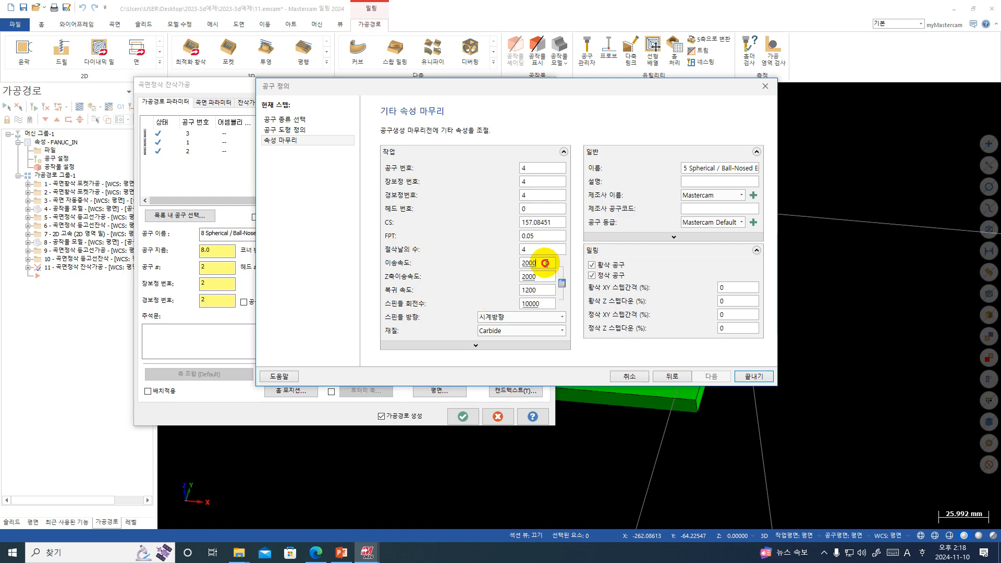
pyautogui.moveTo(543, 264); pyautogui.dragTo(461, 260)
pyautogui.write('2500')
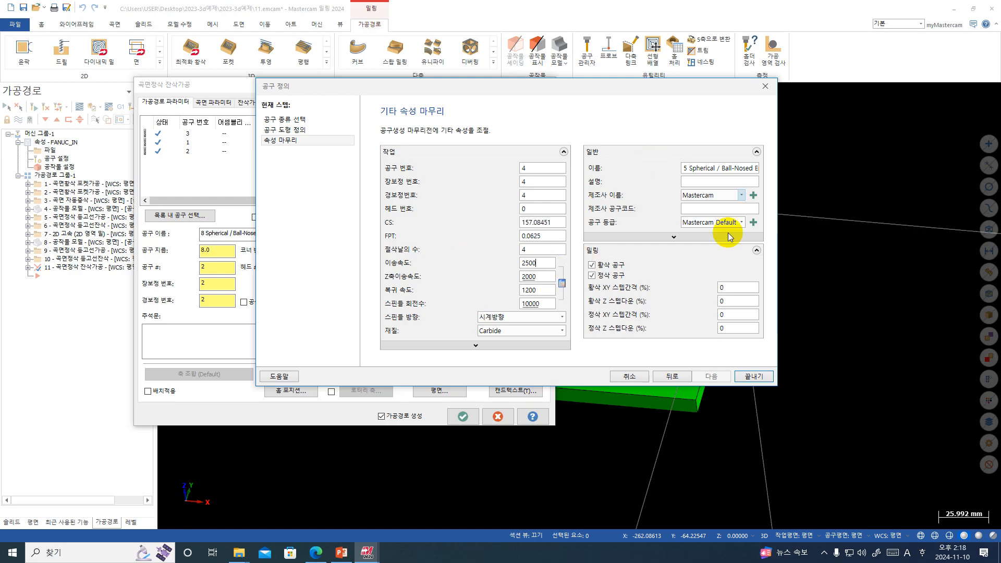
pyautogui.click(753, 376)
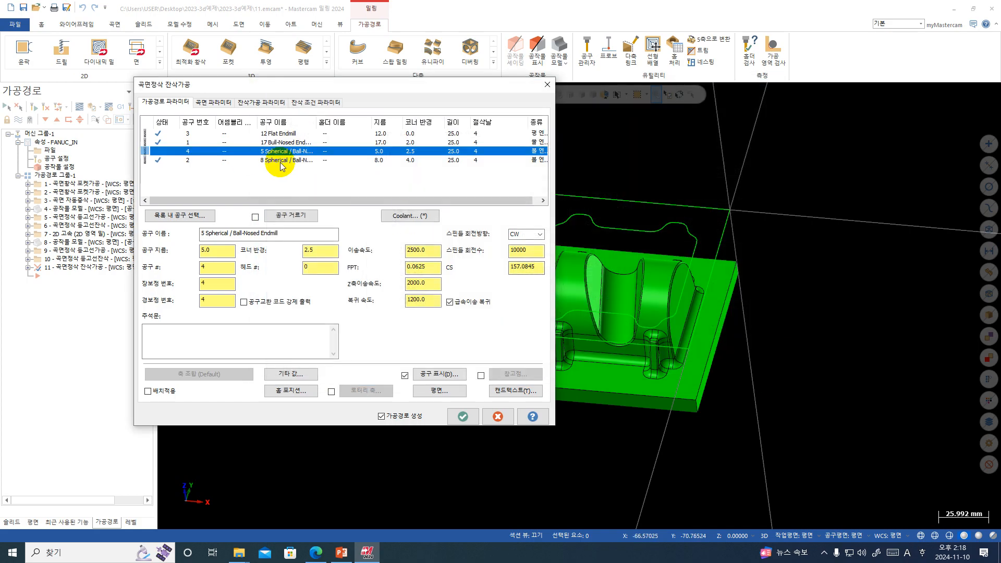
# - Set the leftover toolpath's maximum stepover (최대가공간격) to 0.2 and turn off the hybrid cutting option (다중방법사용)
pyautogui.click(211, 103)
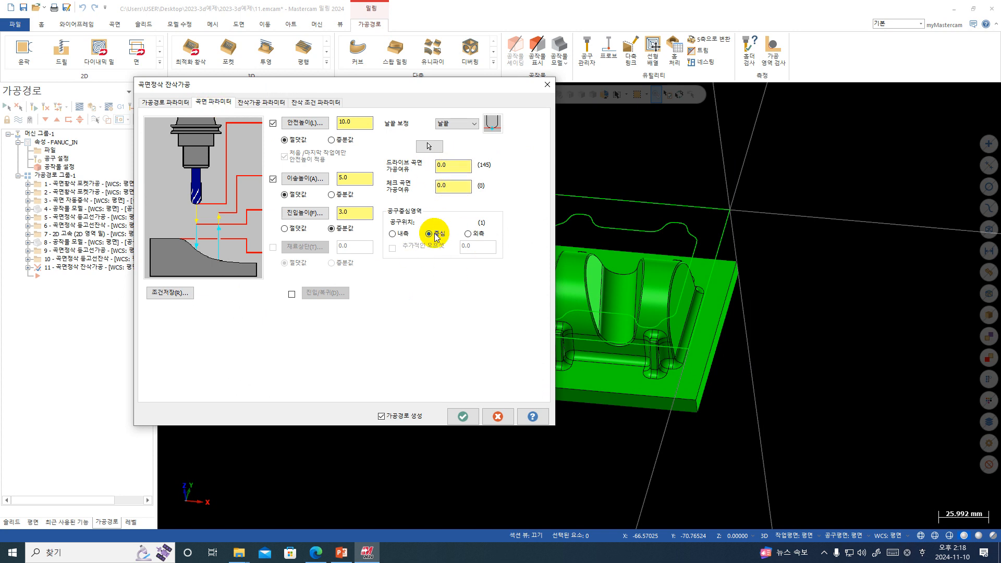
pyautogui.click(270, 102)
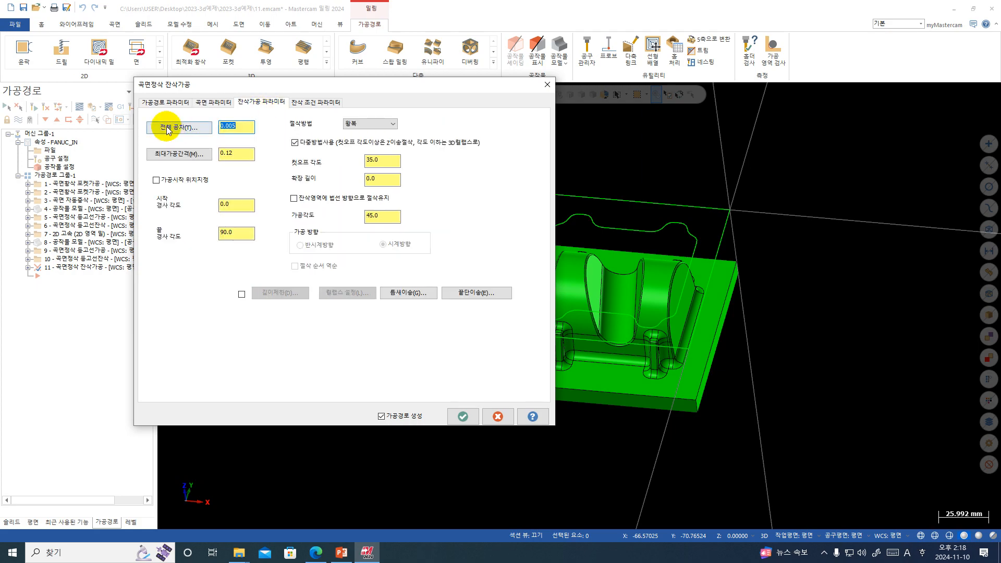
pyautogui.click(229, 153)
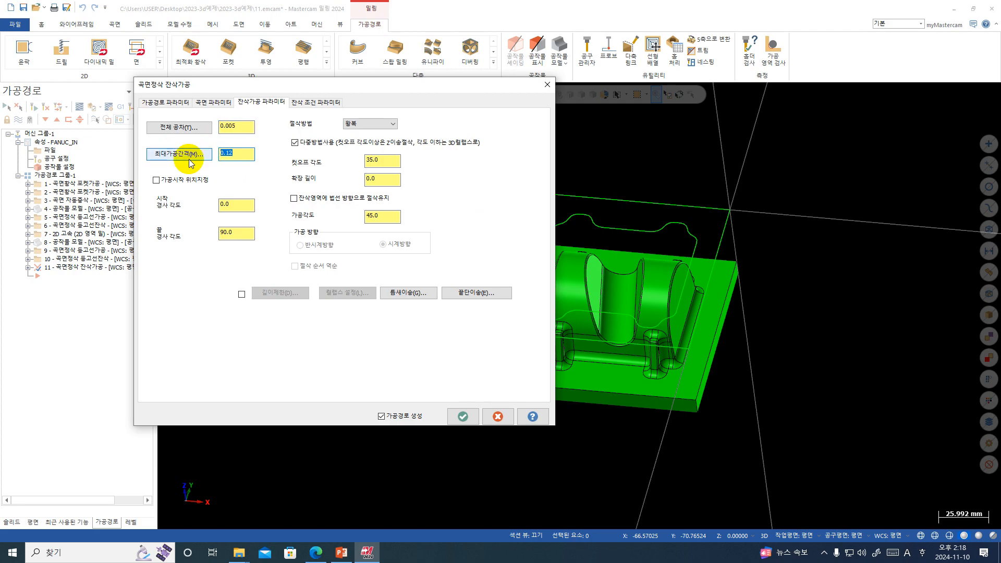
pyautogui.write('0.')
pyautogui.press('Return')
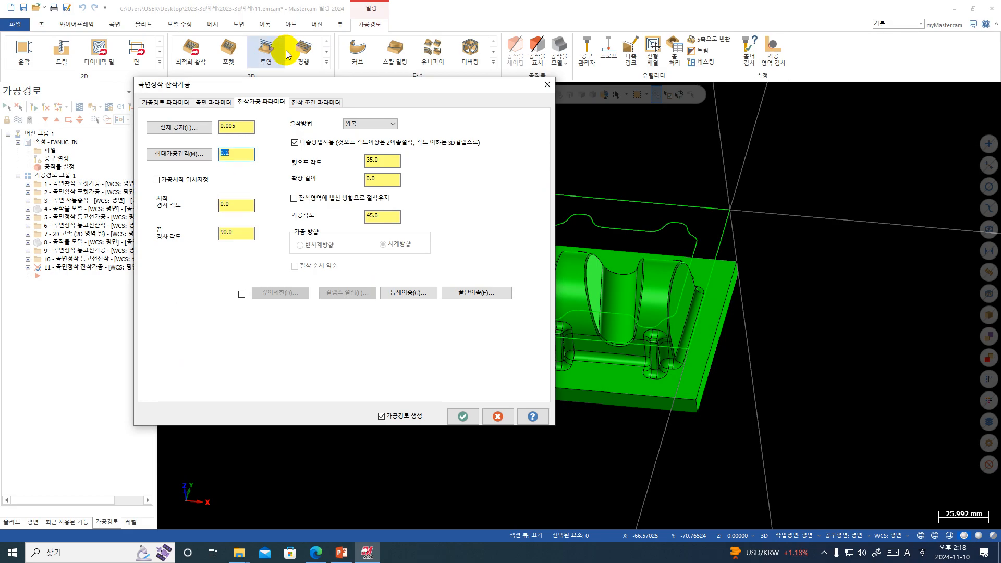
pyautogui.click(295, 143)
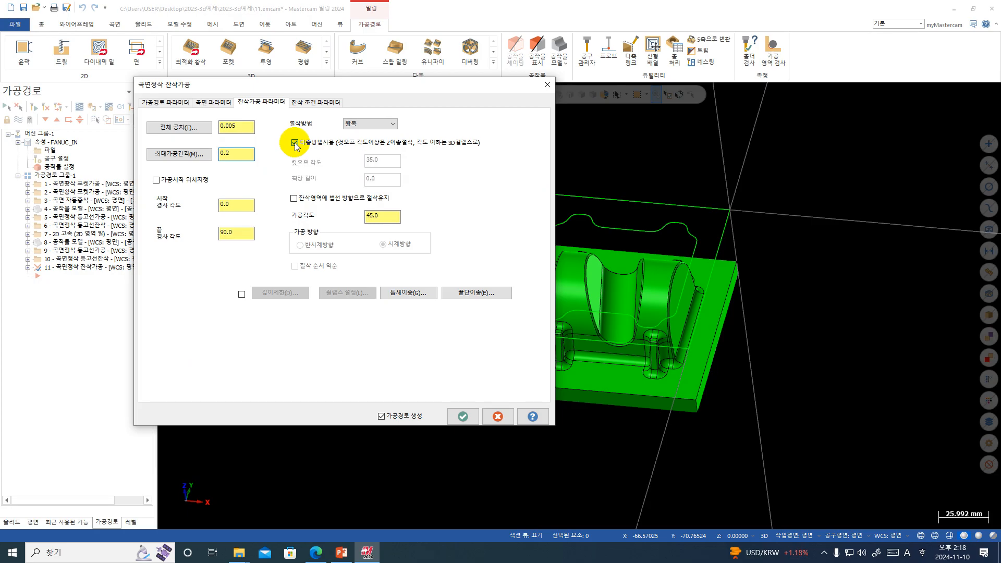
# - Try the one-way (한방향), zigzag (왕복) and 3D collapse (3D컬랩스) cutting methods in the leftover parameters
pyautogui.click(380, 126)
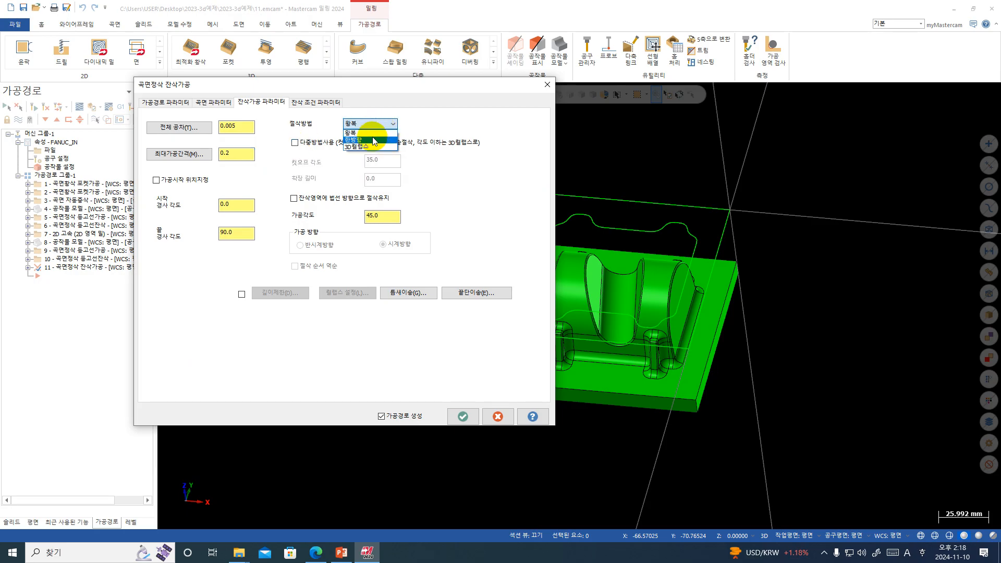
pyautogui.click(370, 139)
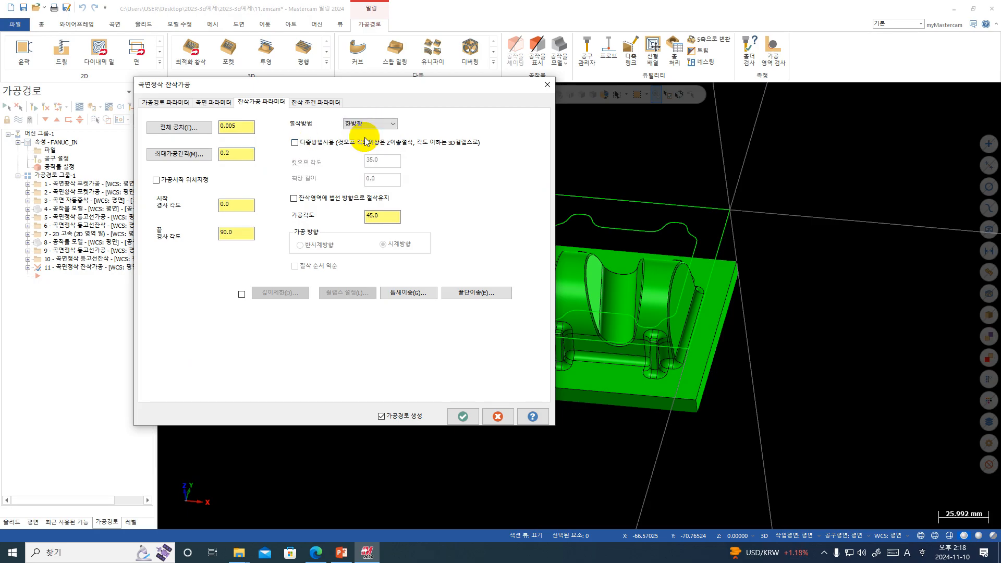
pyautogui.click(364, 124)
pyautogui.click(364, 131)
pyautogui.click(364, 125)
pyautogui.click(366, 148)
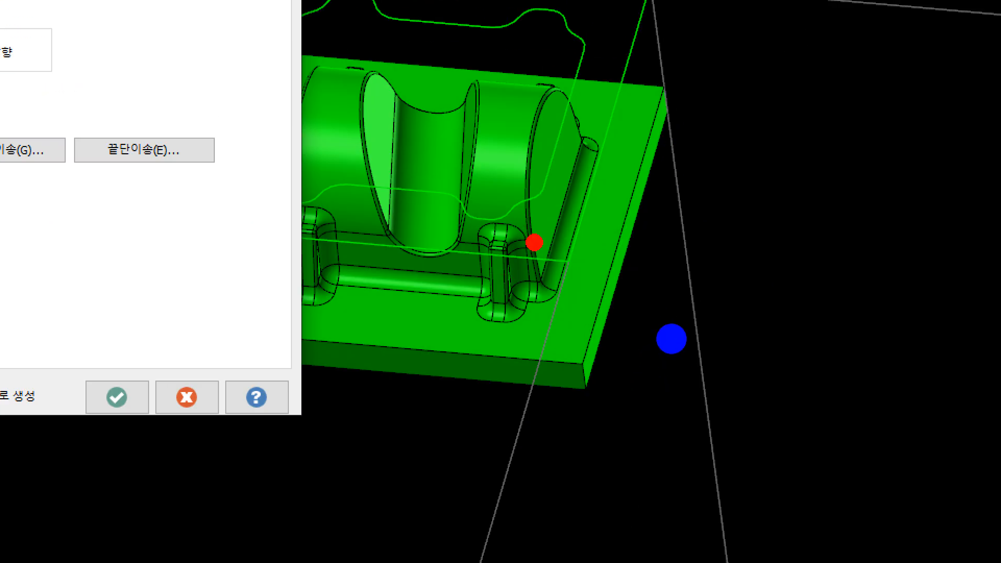
pyautogui.moveTo(542, 255)
pyautogui.mouseDown()
pyautogui.moveTo(530, 254)
pyautogui.moveTo(542, 279)
pyautogui.moveTo(521, 313)
pyautogui.moveTo(537, 321)
pyautogui.moveTo(530, 333)
pyautogui.mouseUp()
pyautogui.moveTo(598, 132)
pyautogui.mouseDown()
pyautogui.moveTo(560, 296)
pyautogui.moveTo(615, 132)
pyautogui.moveTo(562, 257)
pyautogui.mouseUp()
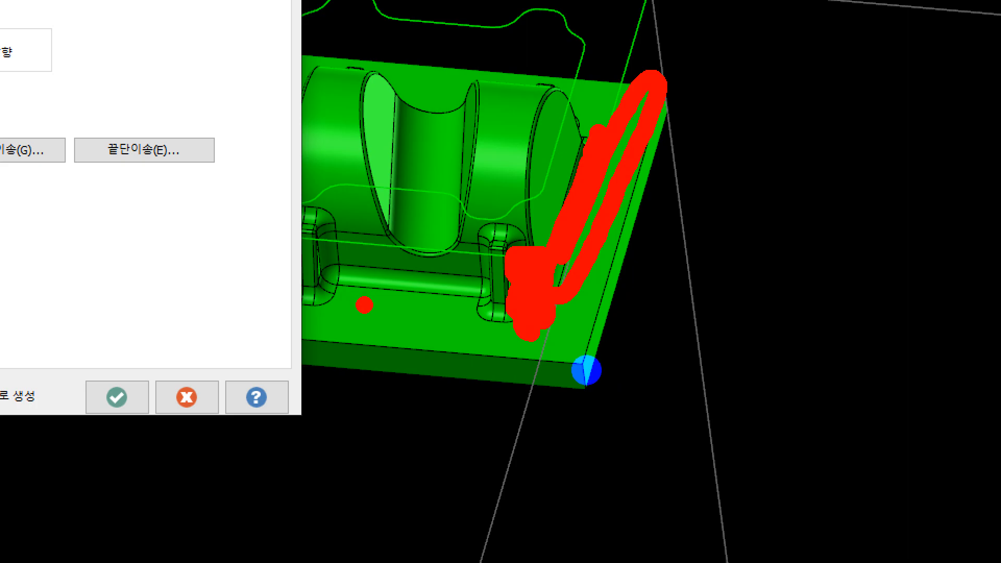
pyautogui.moveTo(358, 302)
pyautogui.mouseDown()
pyautogui.moveTo(331, 272)
pyautogui.moveTo(300, 193)
pyautogui.mouseUp()
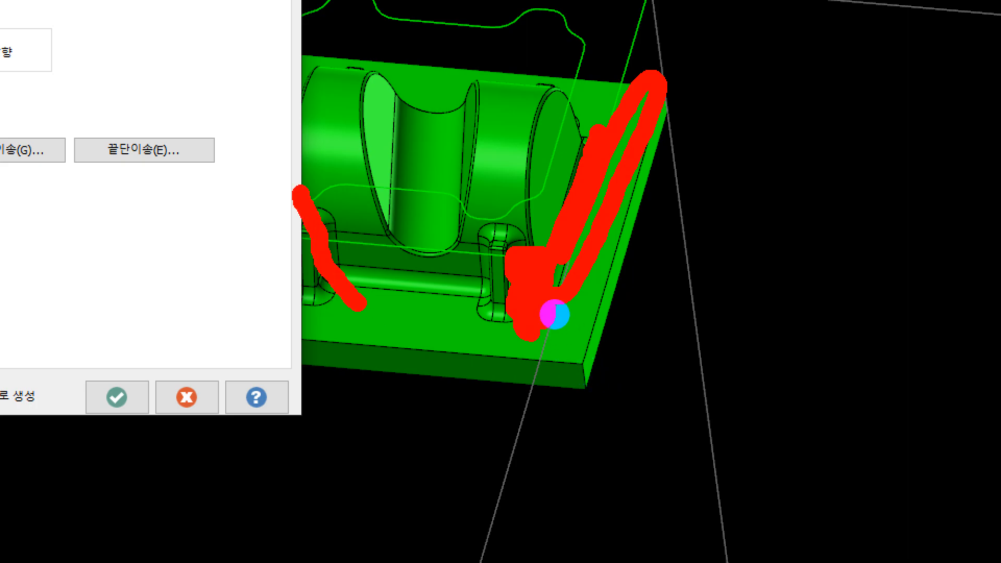
pyautogui.press('Escape')
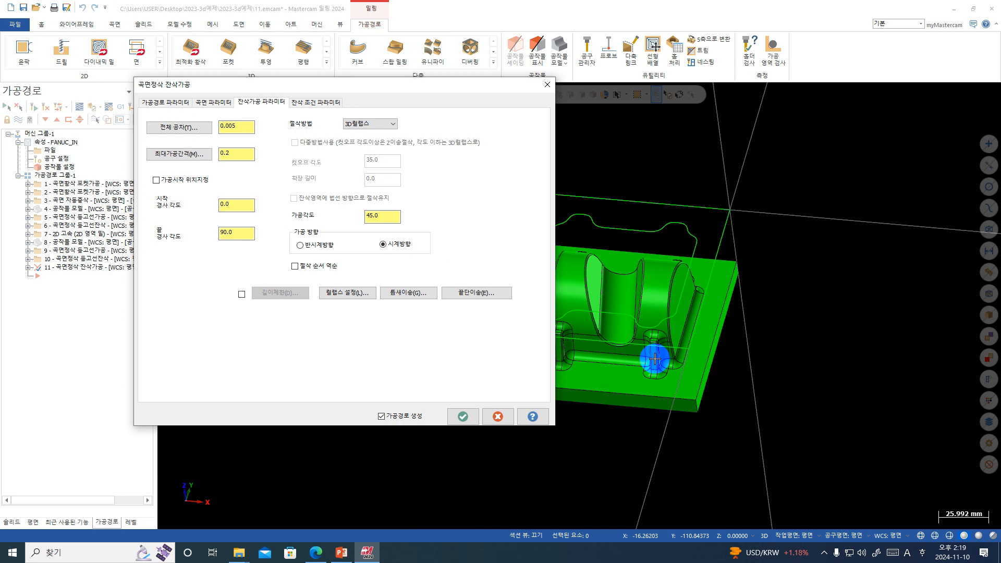
# - Return the leftover toolpath's cutting method to zigzag (왕복)
pyautogui.click(358, 125)
pyautogui.click(358, 132)
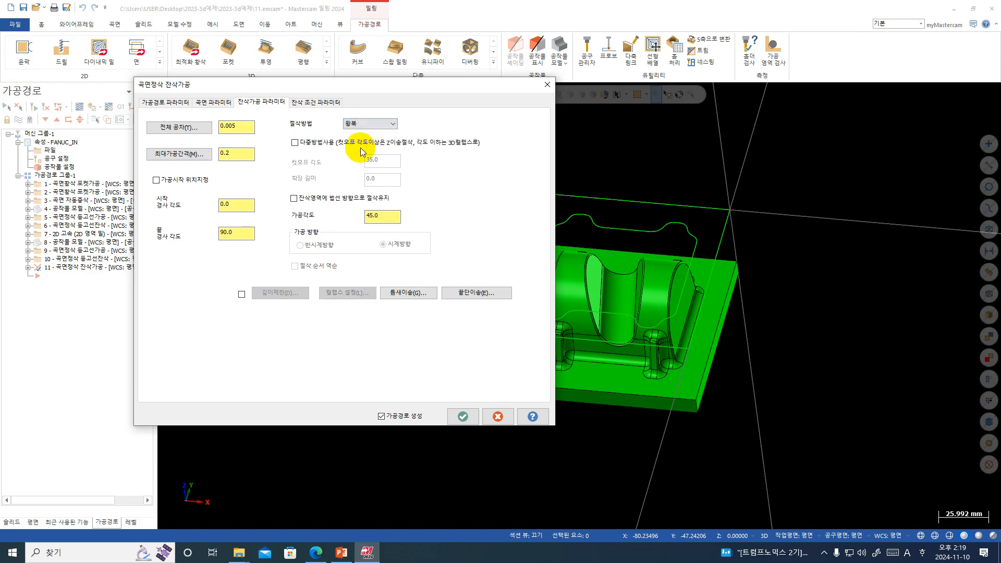
# - Turn on hybrid cutting (다중방법사용), set the extension length (확장 길이) to 0.5 and machining angle (가공각도) to 0, and accept the gap settings
pyautogui.click(295, 142)
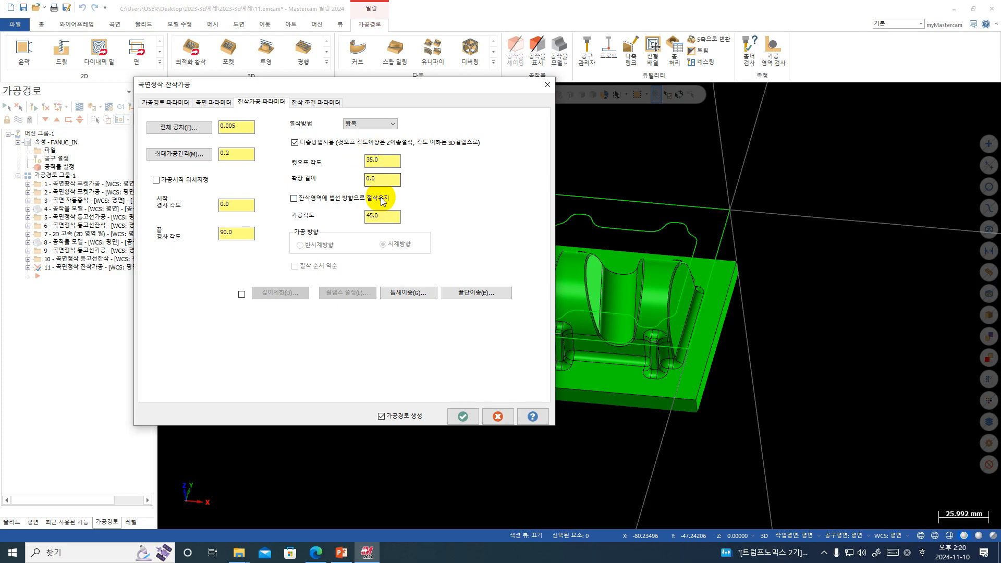
pyautogui.click(363, 184)
pyautogui.write('0.5')
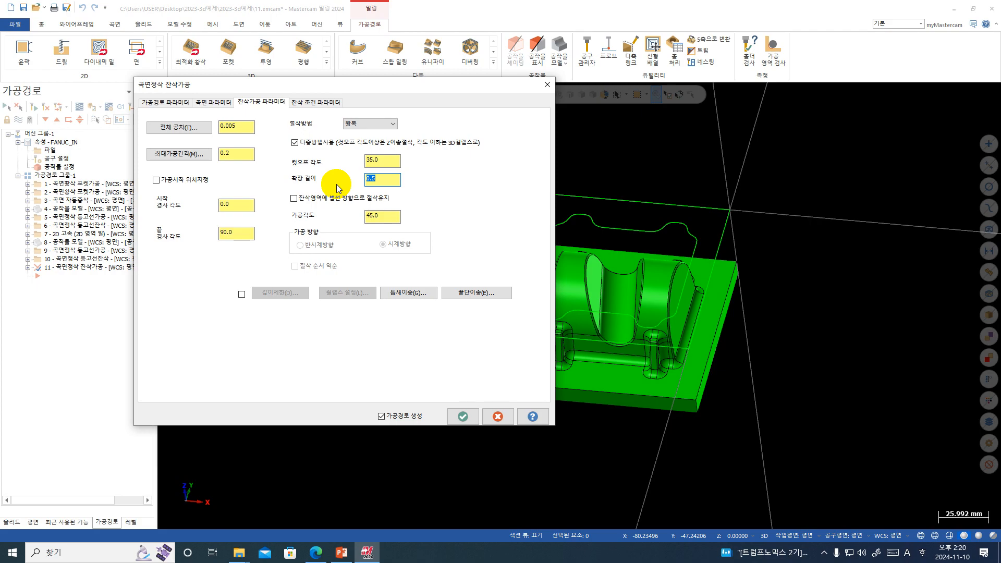
pyautogui.moveTo(386, 219); pyautogui.dragTo(333, 222)
pyautogui.write('0')
pyautogui.press('Return')
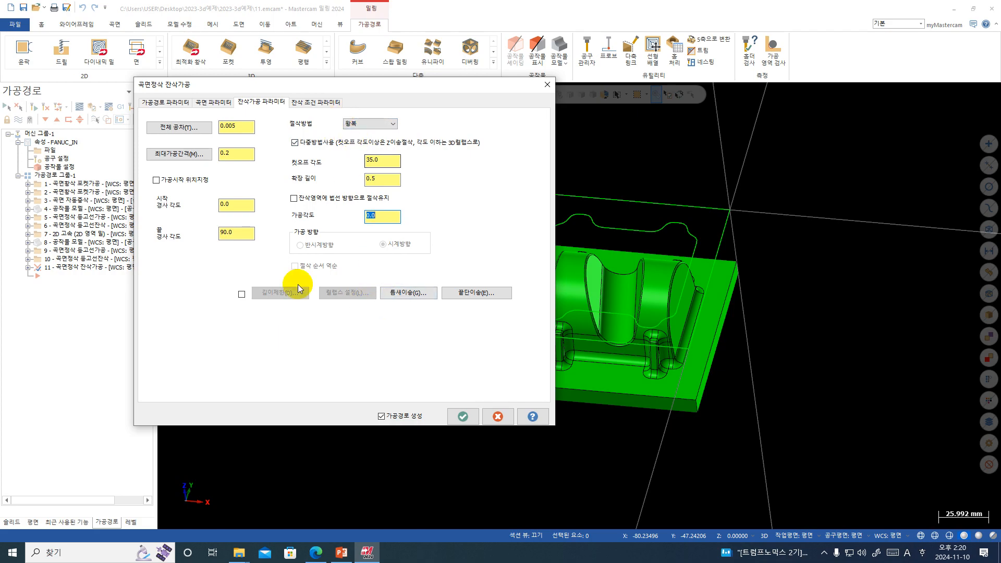
pyautogui.click(396, 294)
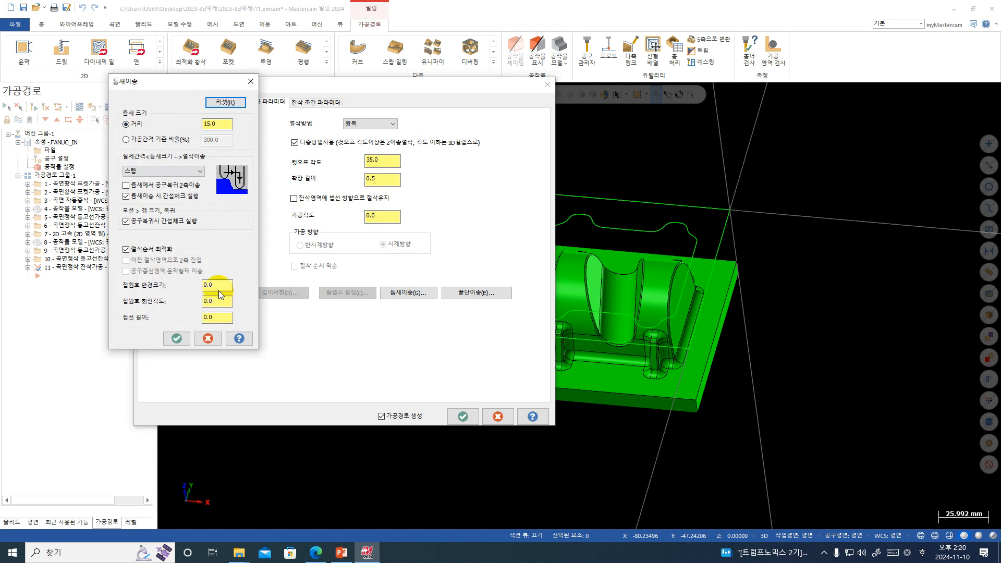
pyautogui.click(176, 338)
# - Set the roughing tool diameter (황삭 공구 지름) for the leftover material calculation to 8.5
pyautogui.click(310, 103)
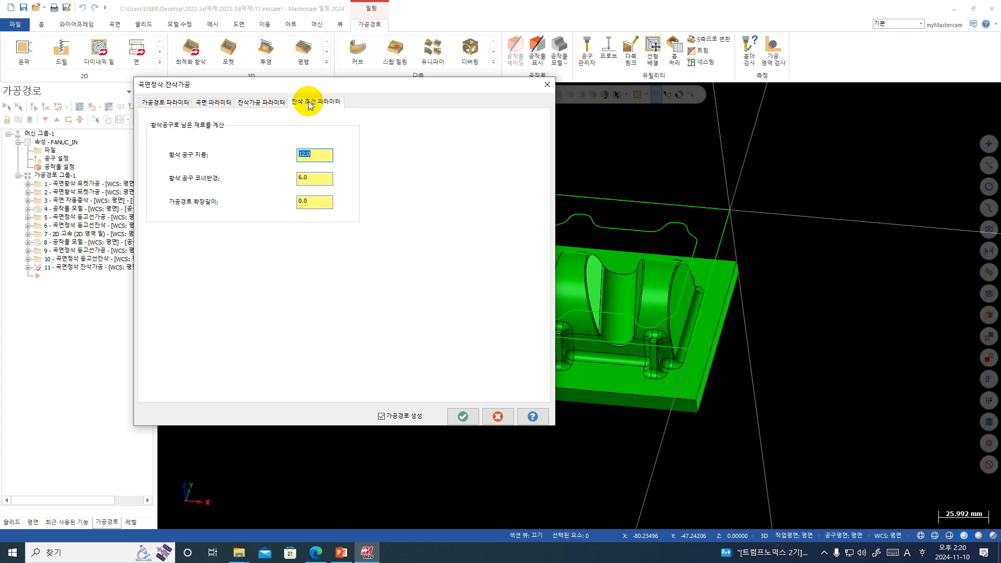
pyautogui.write('8.5')
pyautogui.press('Return')
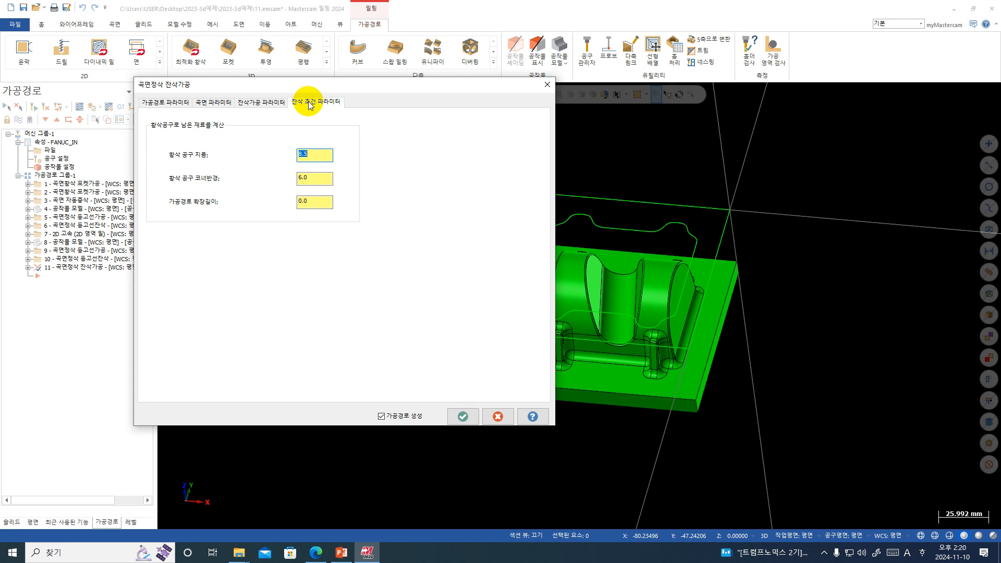
pyautogui.click(312, 178)
pyautogui.write('4')
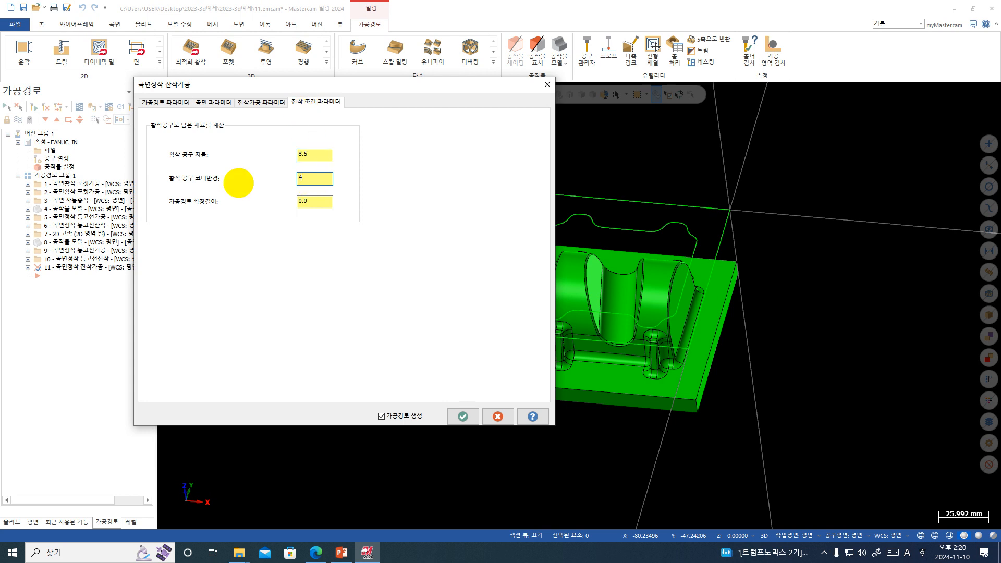
pyautogui.write('.8/2')
pyautogui.press('Return')
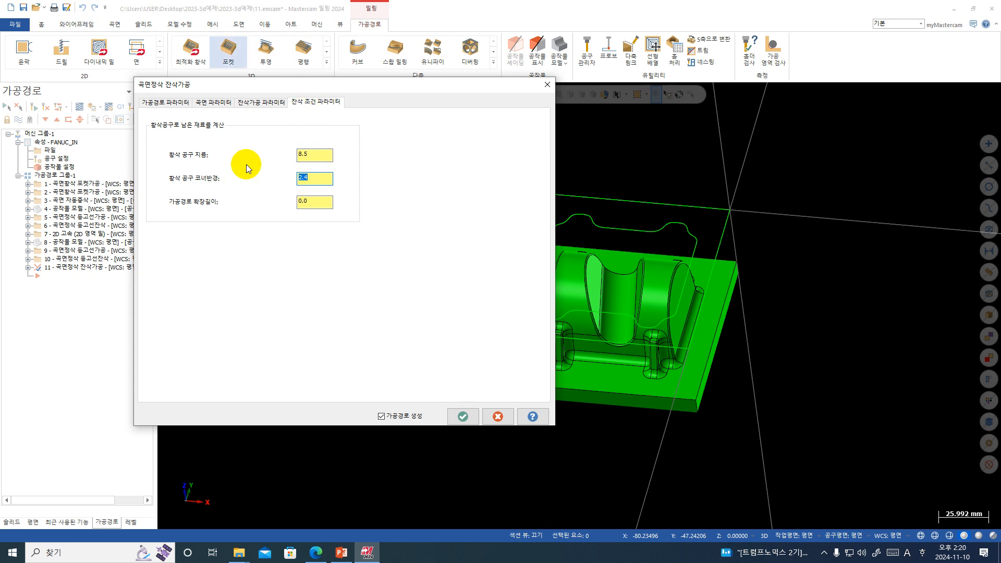
pyautogui.click(306, 207)
# - Set the roughing tool corner radius (황삭 공구 코너반경) to 8.5/2 and generate the surface finish leftover toolpath
pyautogui.moveTo(314, 181); pyautogui.dragTo(275, 183)
pyautogui.write('8.')
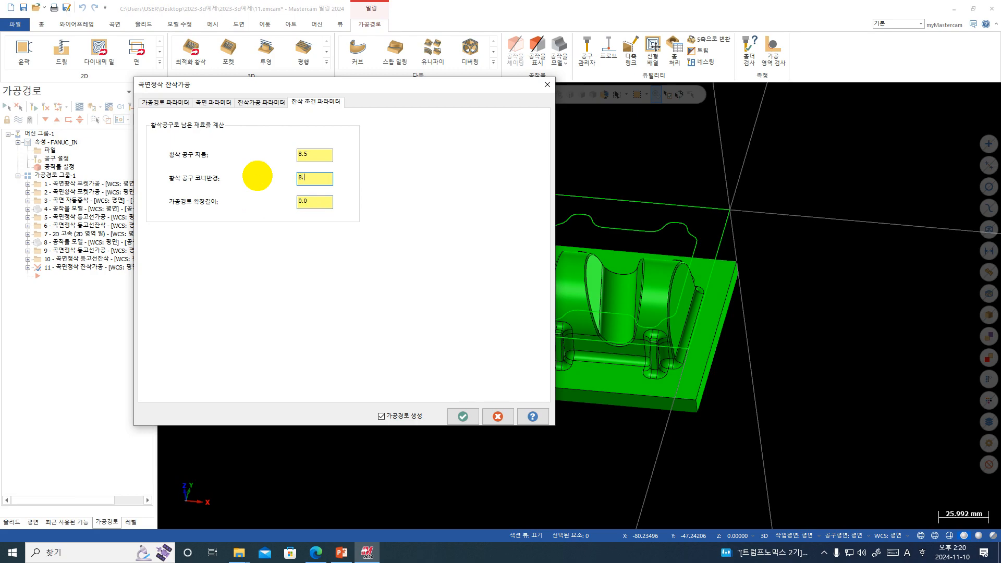
pyautogui.write('5/2')
pyautogui.press('Return')
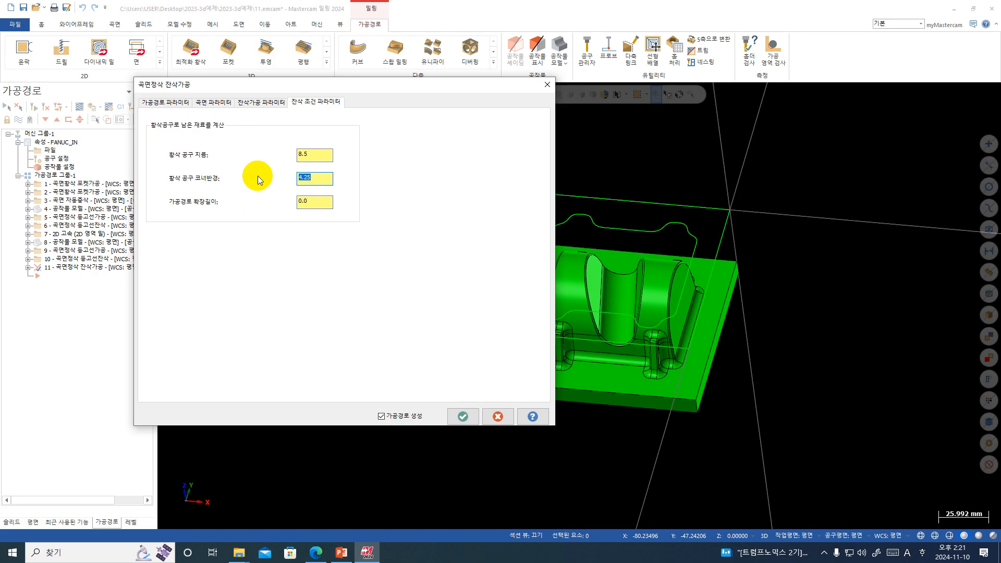
pyautogui.click(324, 202)
pyautogui.moveTo(323, 201); pyautogui.dragTo(281, 192)
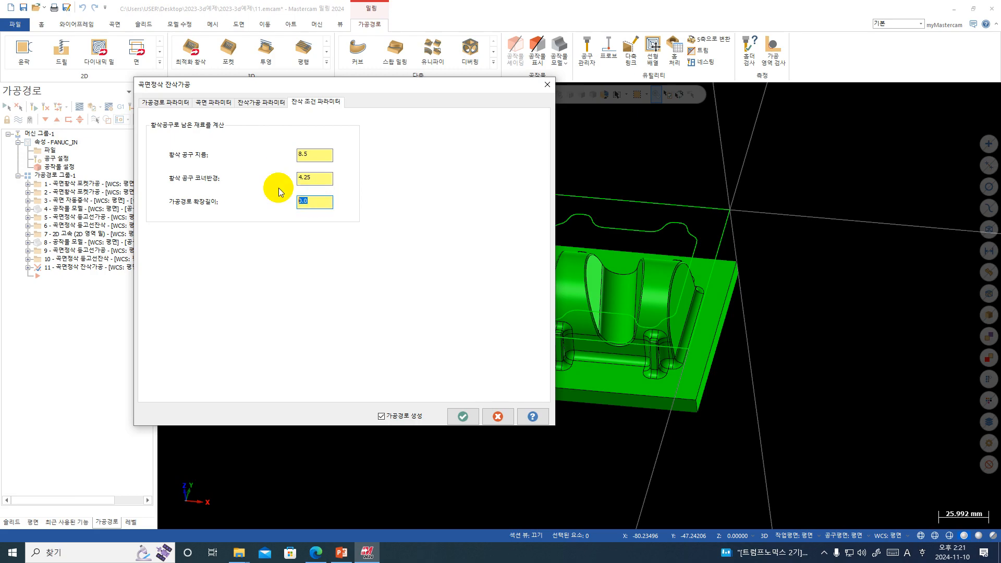
pyautogui.click(318, 177)
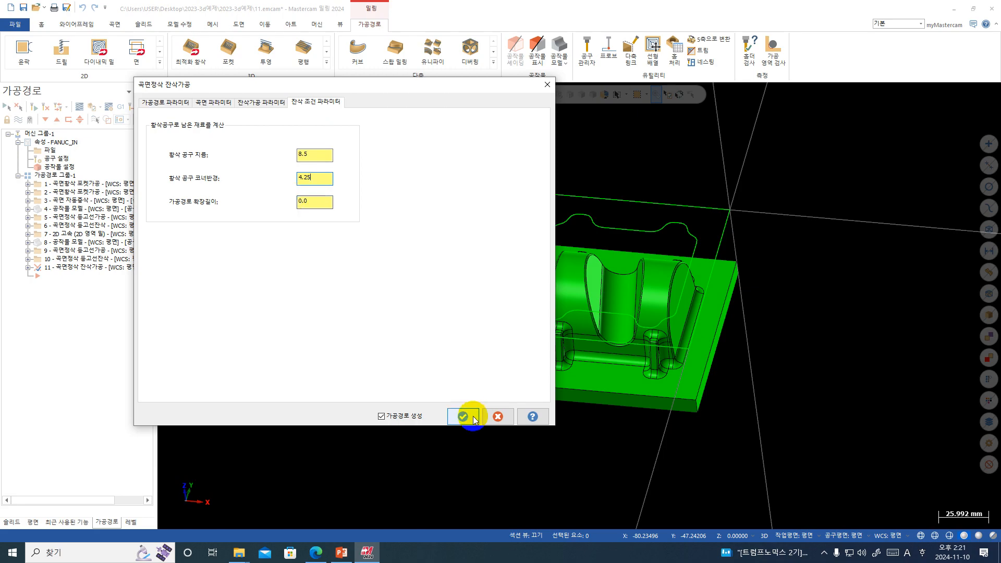
pyautogui.click(263, 103)
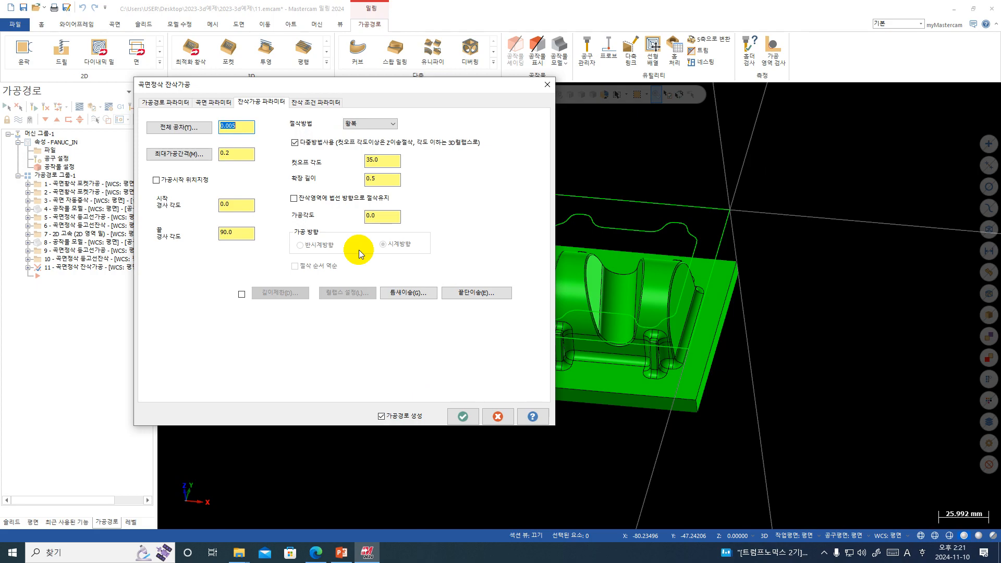
pyautogui.click(464, 417)
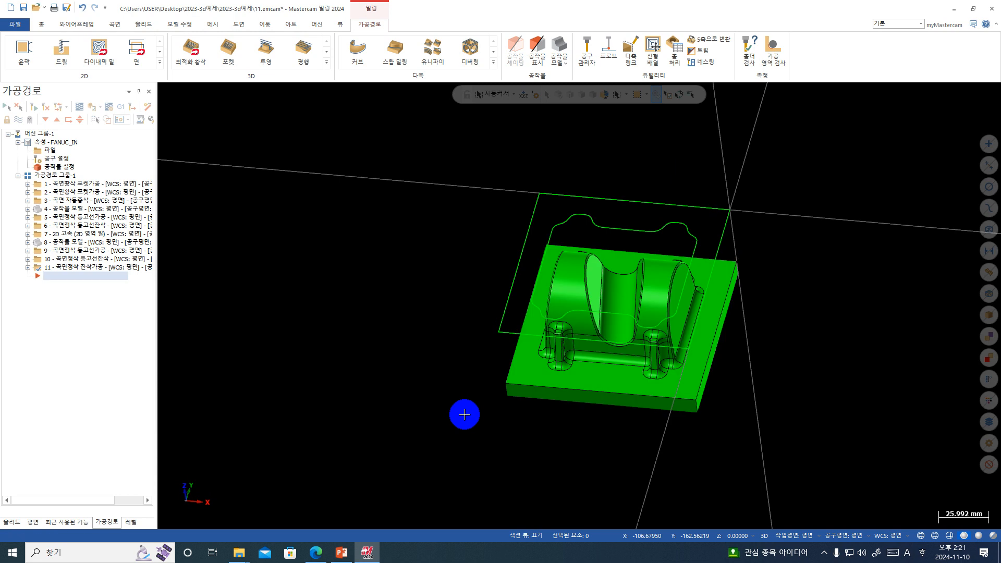
# - Play the backplot of the leftover toolpath and follow the tool motion around the part's ribs from several angles
pyautogui.click(78, 106)
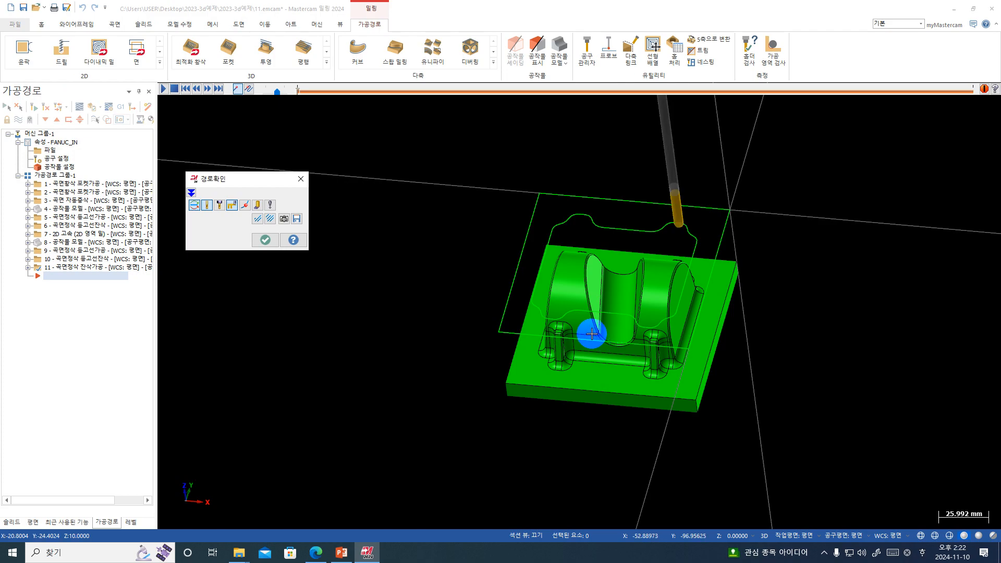
pyautogui.scroll(2, 591, 334)
pyautogui.moveTo(591, 296); pyautogui.dragTo(546, 284, button='middle')
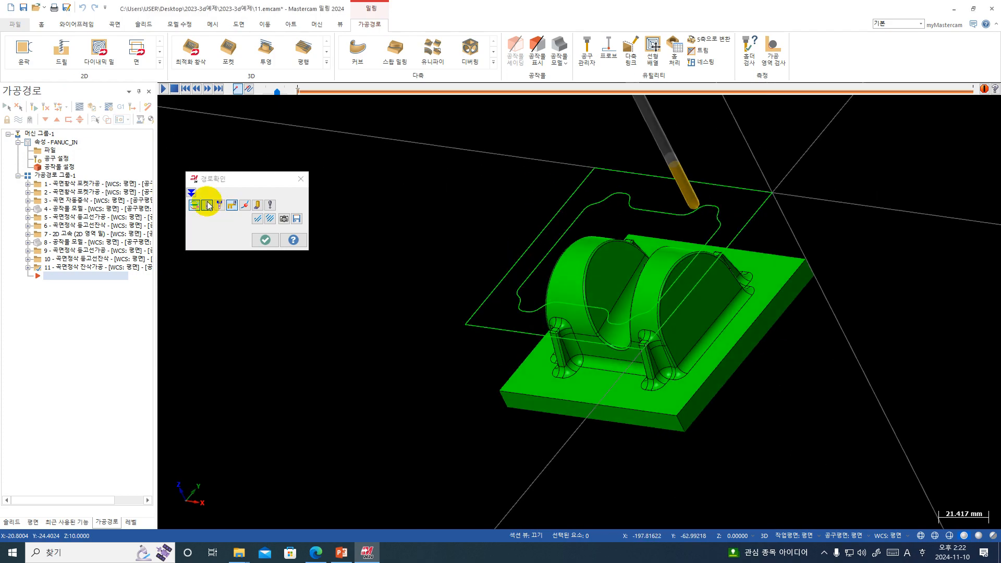
pyautogui.click(167, 89)
pyautogui.scroll(2, 753, 276)
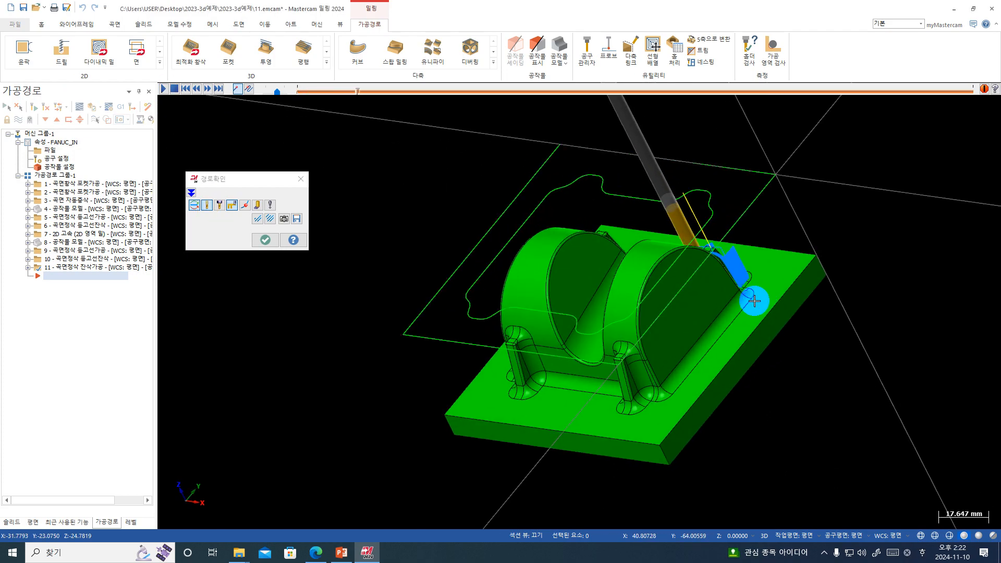
pyautogui.moveTo(752, 292); pyautogui.dragTo(726, 357, button='middle')
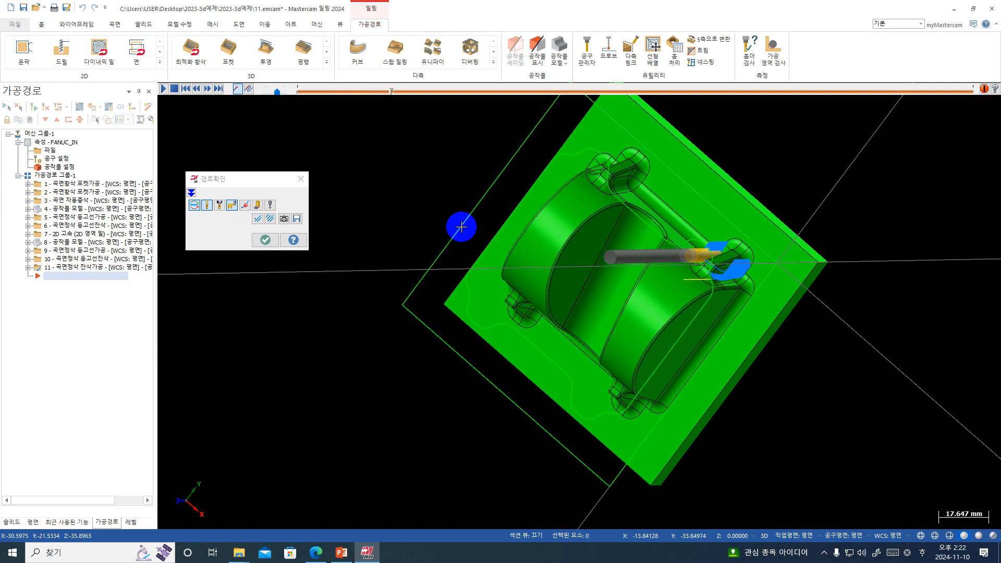
pyautogui.click(260, 213)
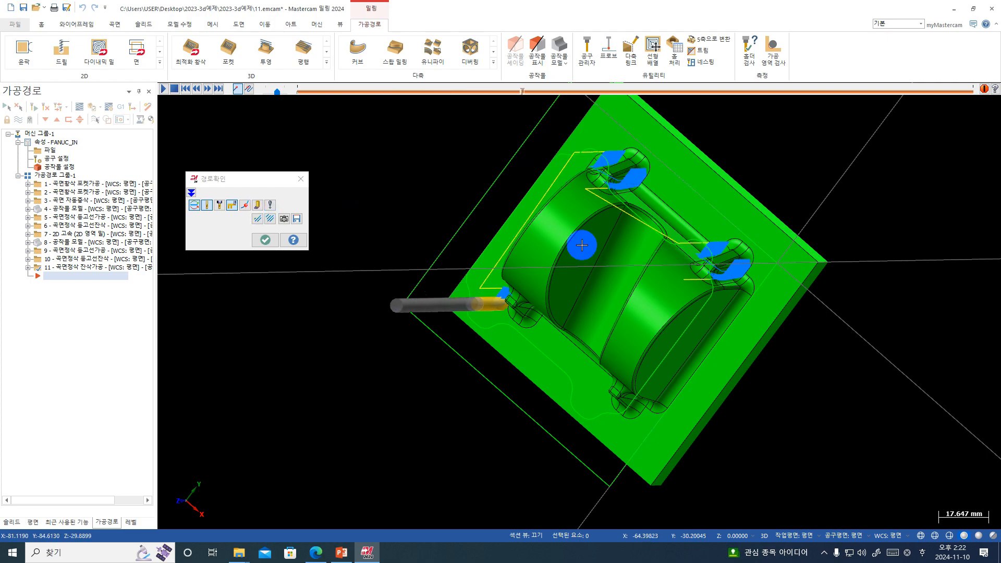
pyautogui.moveTo(581, 239); pyautogui.dragTo(599, 195, button='middle')
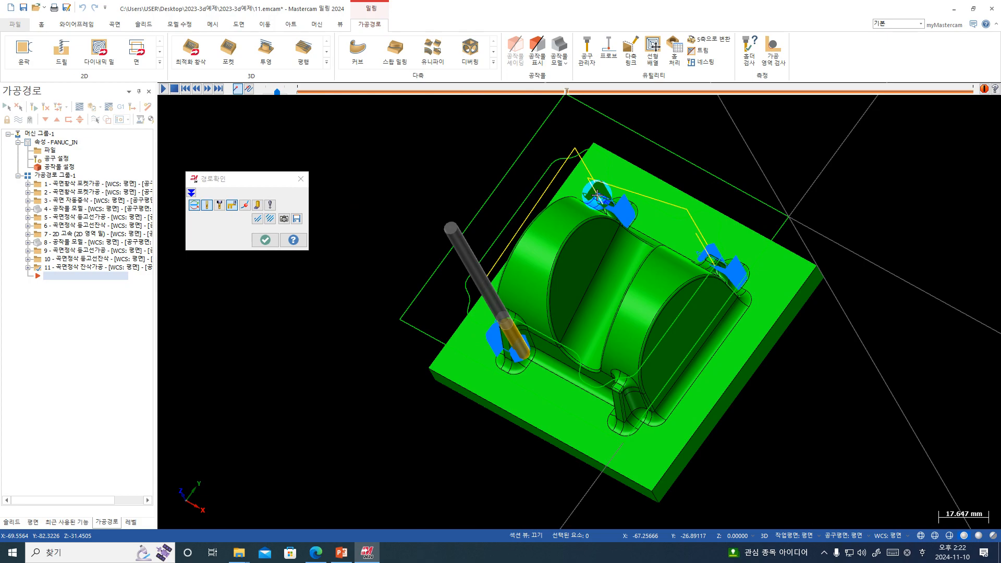
pyautogui.moveTo(536, 315); pyautogui.dragTo(530, 299, button='middle')
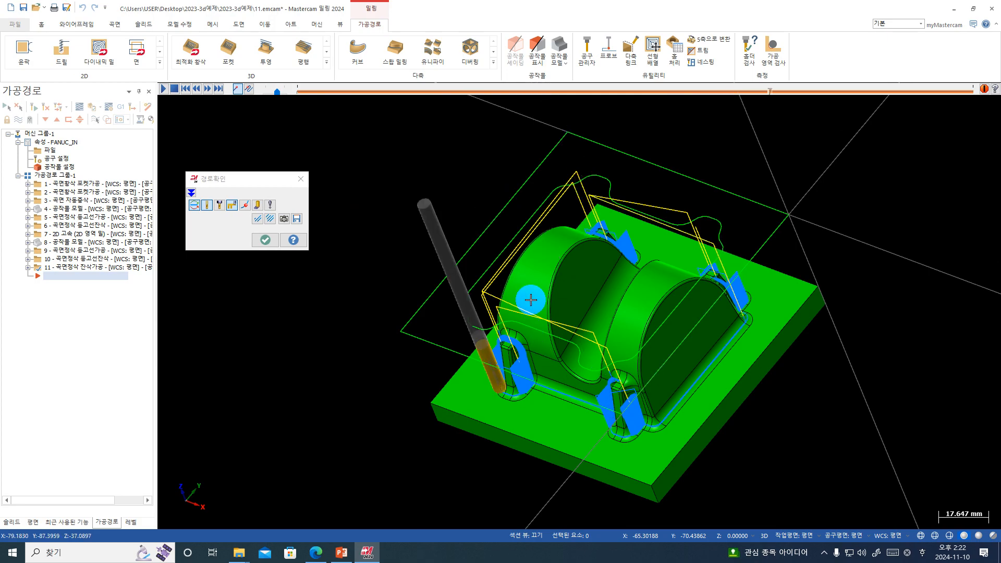
# - Examine the leftover passes closely around the front ribs and base fillets, and close the backplot
pyautogui.scroll(1, 657, 469)
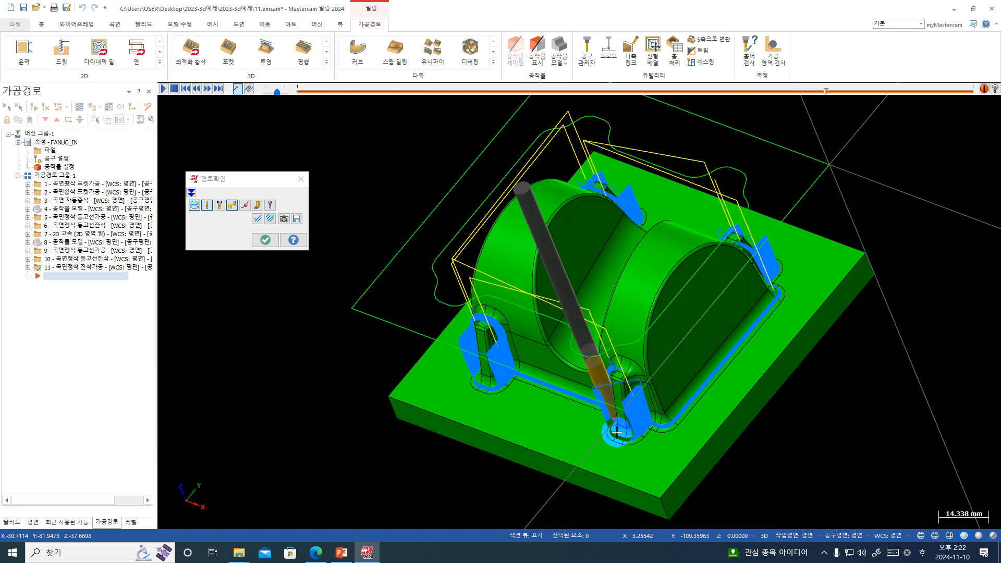
pyautogui.scroll(1, 663, 475)
pyautogui.scroll(1, 660, 469)
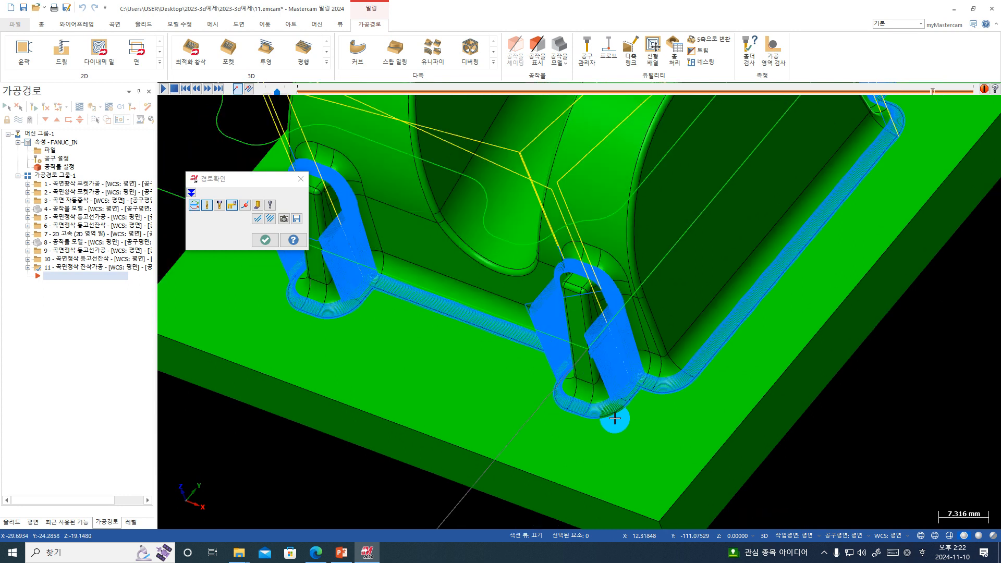
pyautogui.scroll(-1, 599, 409)
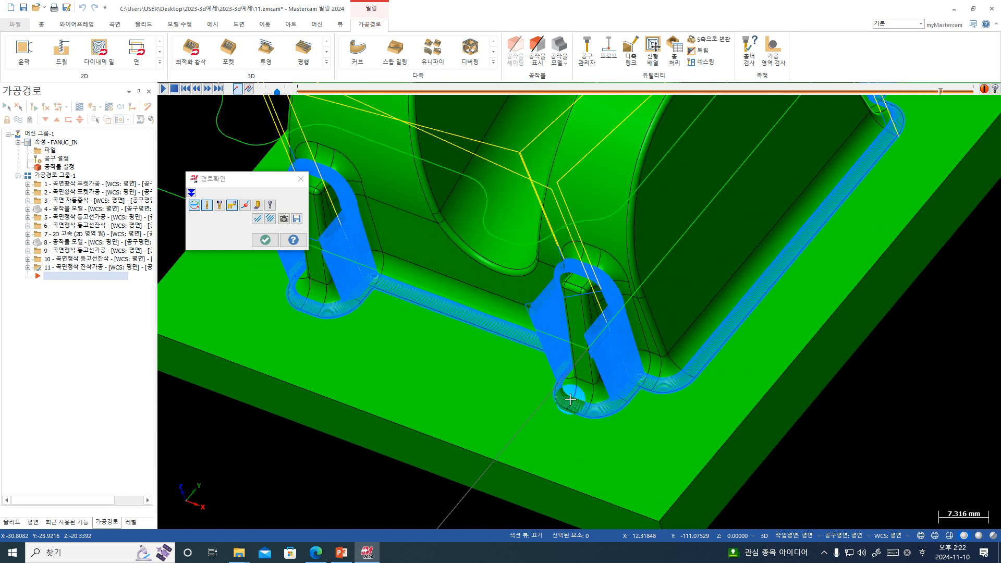
pyautogui.click(298, 178)
pyautogui.scroll(-2, 634, 383)
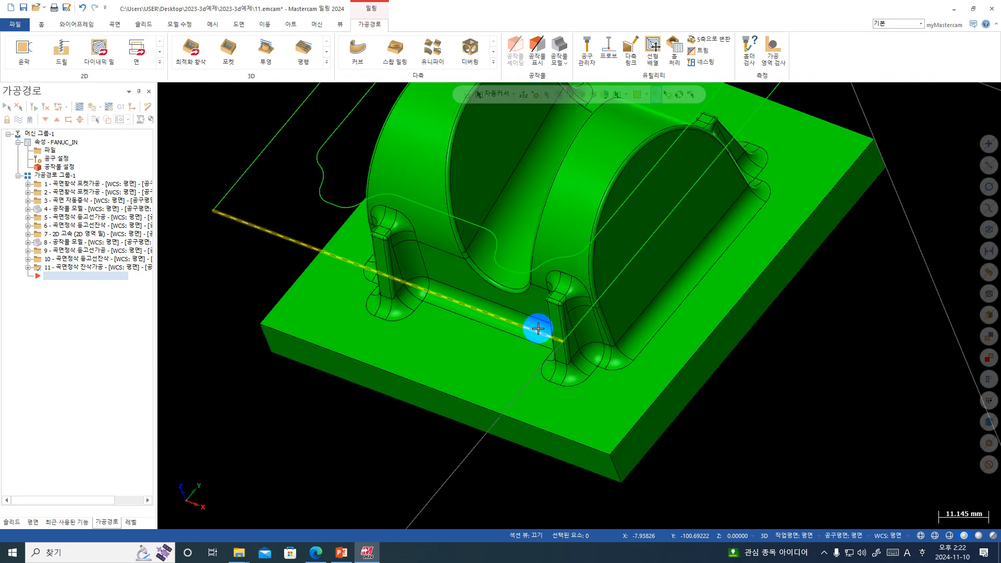
pyautogui.scroll(-1, 538, 329)
pyautogui.scroll(-1, 538, 328)
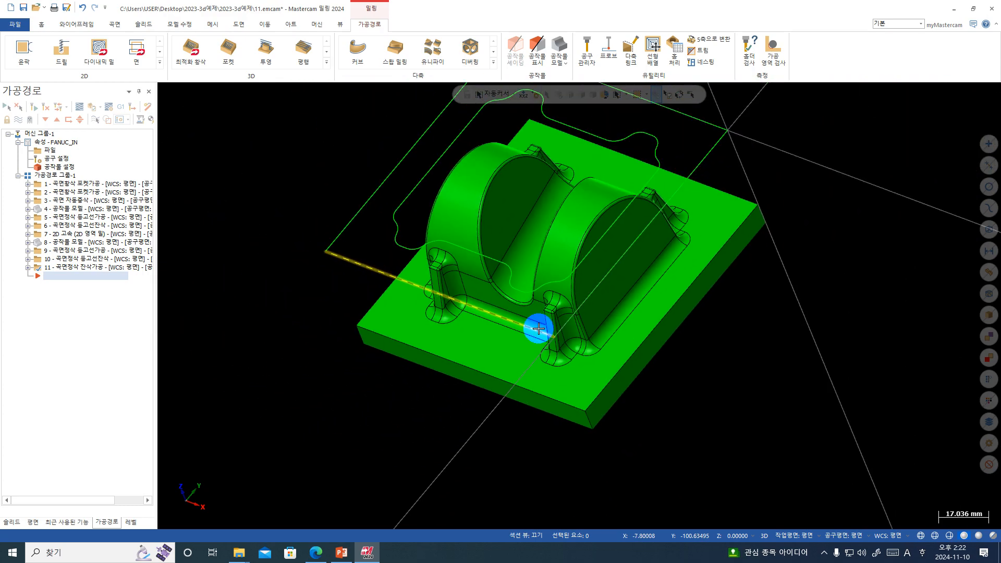
pyautogui.click(77, 267)
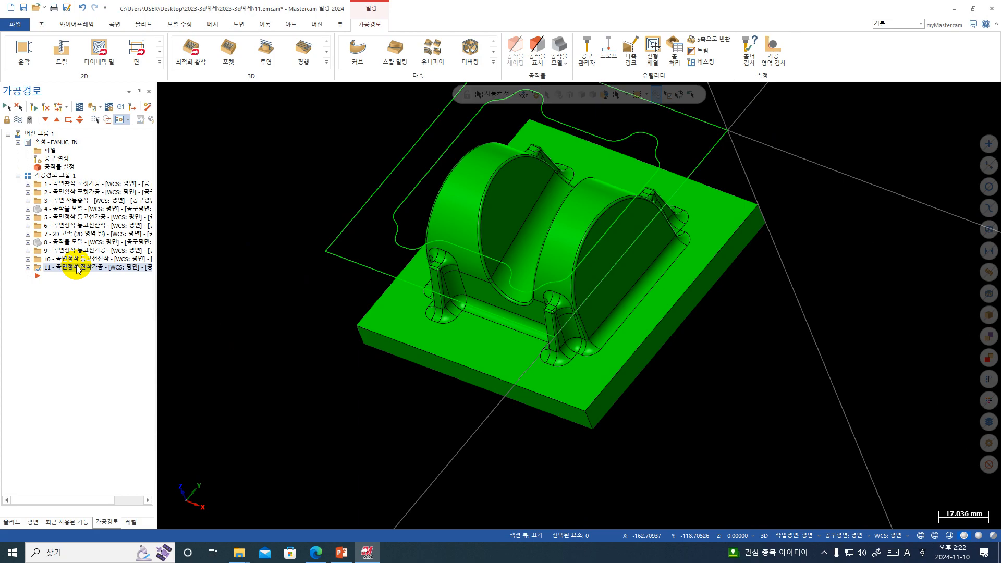
pyautogui.click(67, 240)
pyautogui.click(71, 261)
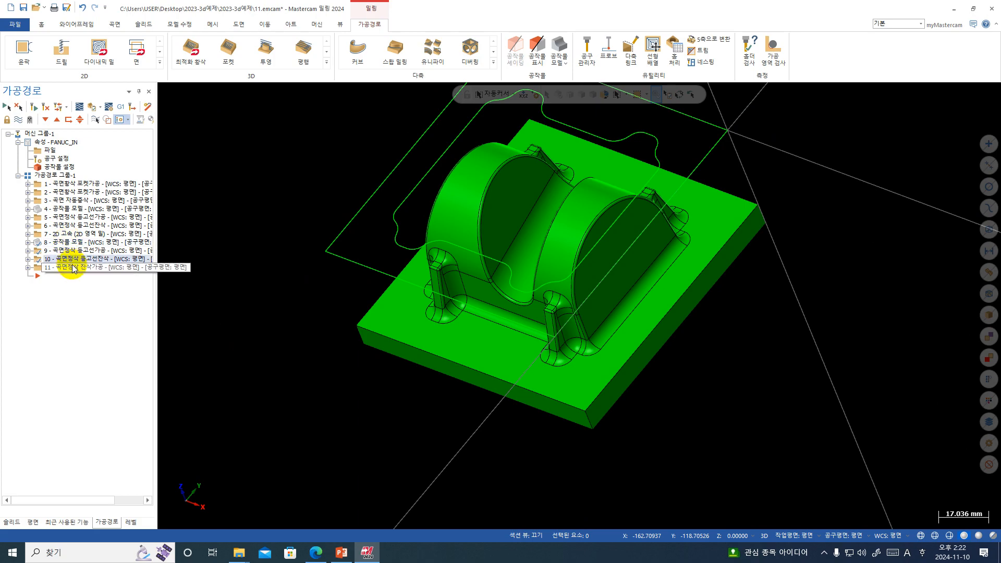
pyautogui.keyDown('ctrl'); pyautogui.click(73, 267); pyautogui.keyUp('ctrl')
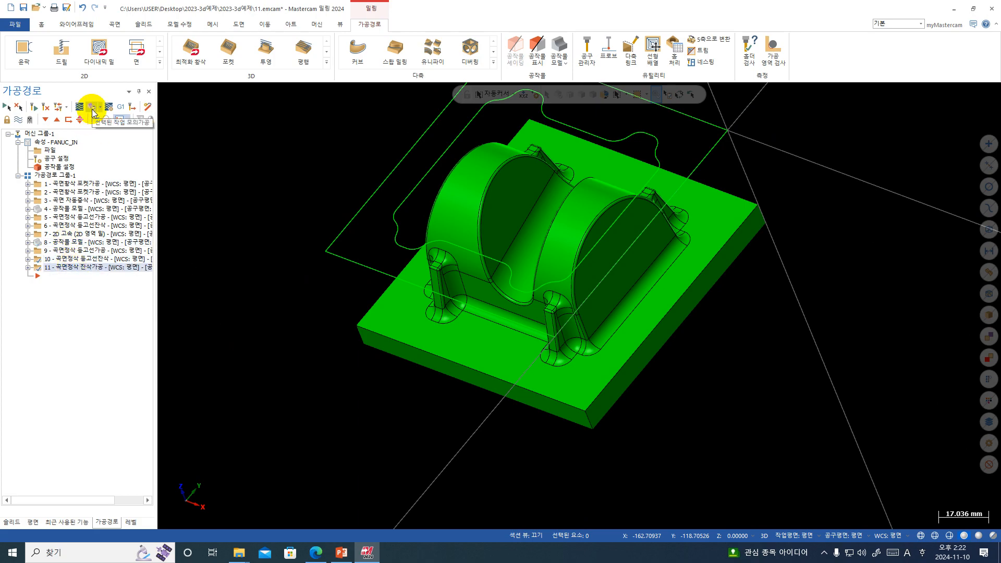
pyautogui.click(100, 250)
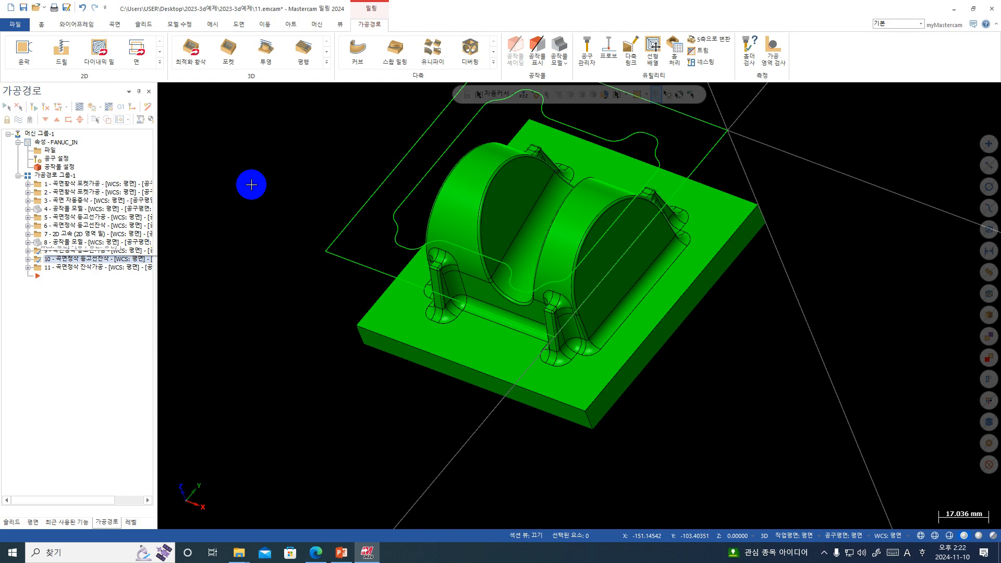
# - Start a new stock model with operations 10 and 11 as source operations and a path tolerance (경로 공차) of 0.05
pyautogui.click(558, 47)
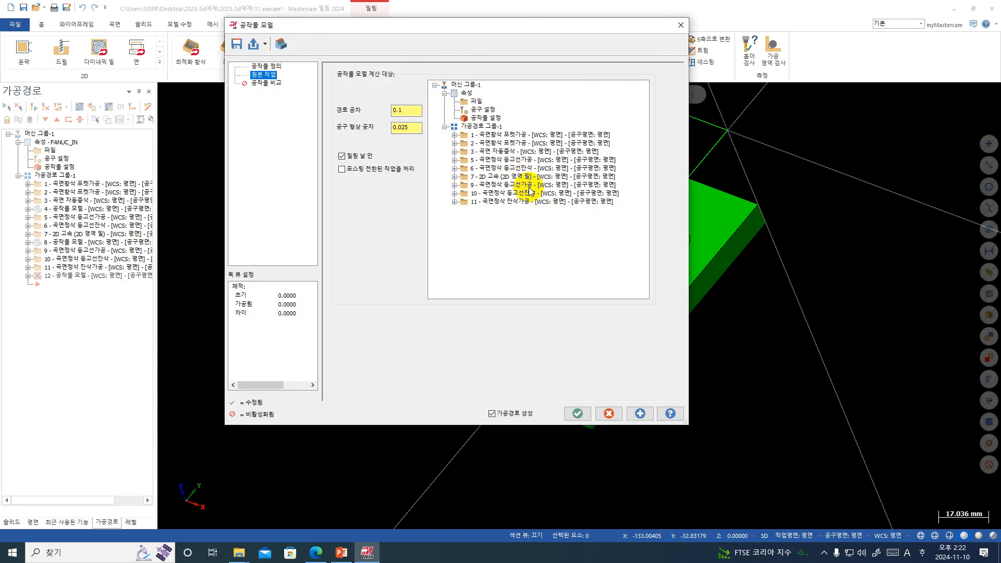
pyautogui.click(487, 202)
pyautogui.keyDown('ctrl'); pyautogui.click(487, 194); pyautogui.keyUp('ctrl')
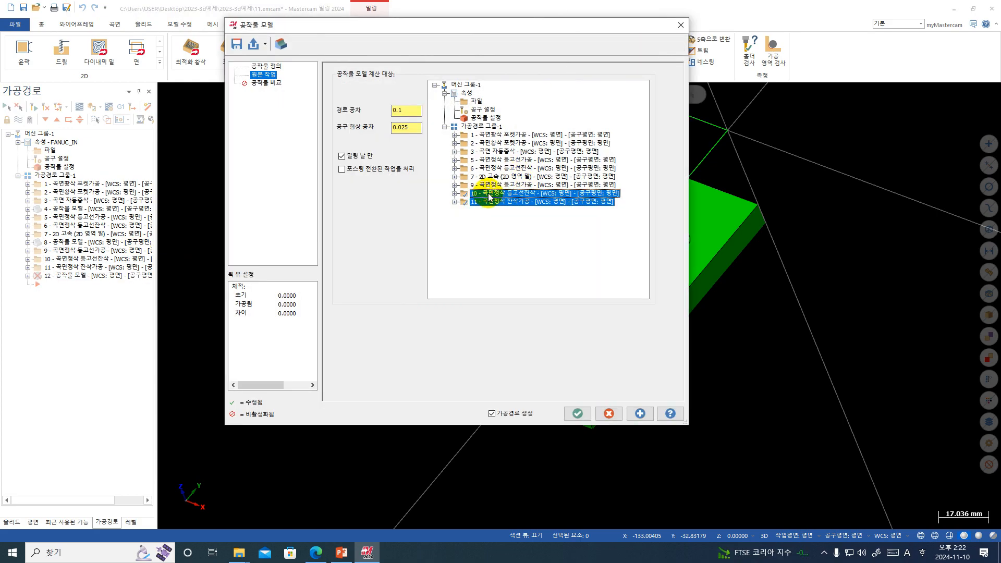
pyautogui.moveTo(409, 110); pyautogui.dragTo(361, 111)
pyautogui.write('0.05')
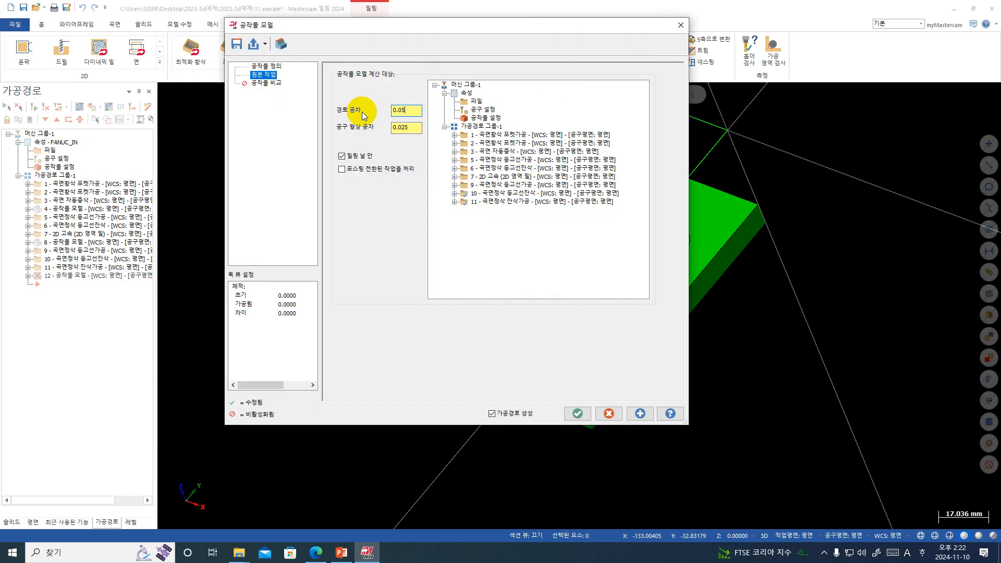
pyautogui.press('Return')
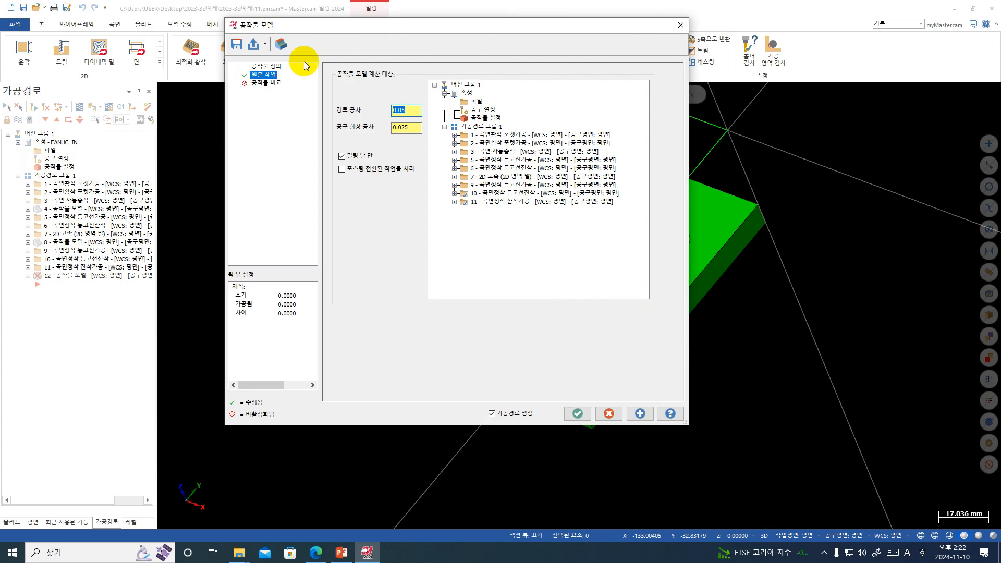
# - Change the stock model's source operations to operations 9 and 10 and generate the stock model
pyautogui.click(281, 83)
pyautogui.click(263, 74)
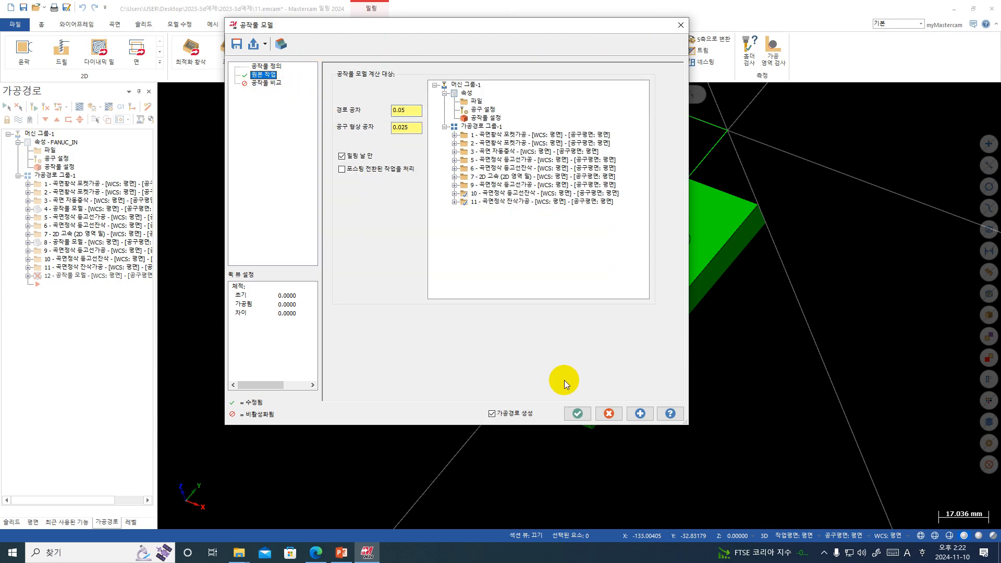
pyautogui.click(513, 193)
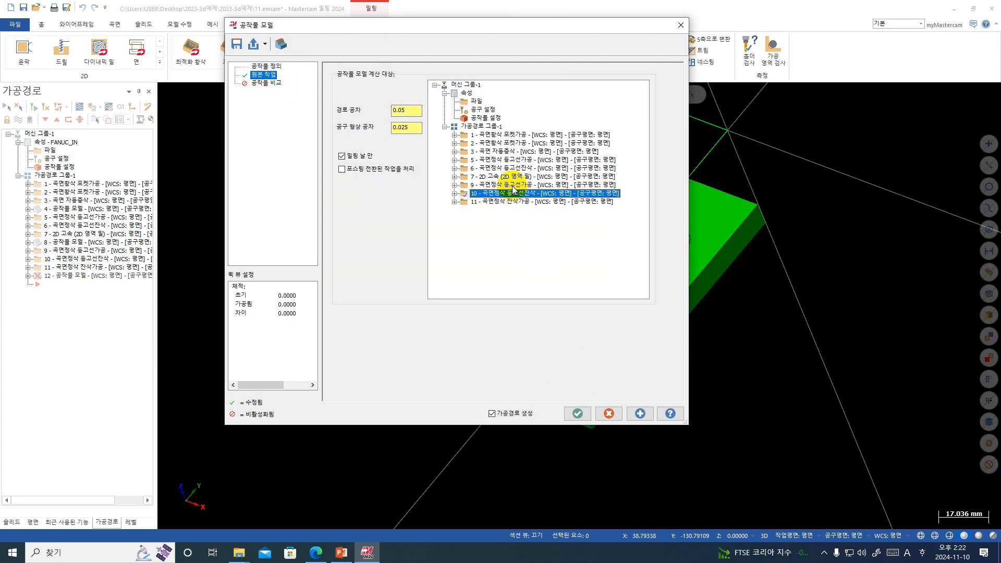
pyautogui.keyDown('ctrl'); pyautogui.click(508, 185); pyautogui.keyUp('ctrl')
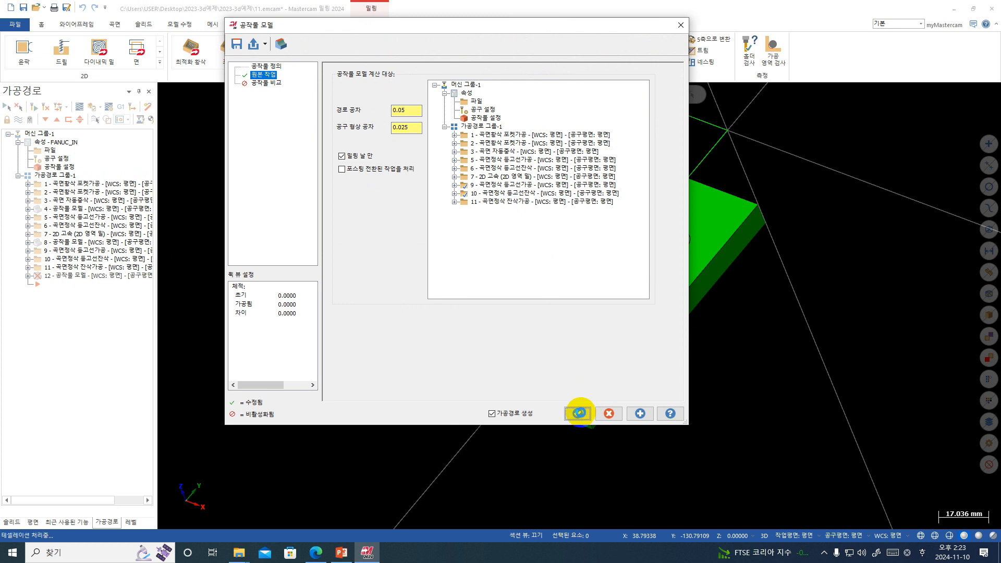
pyautogui.click(578, 411)
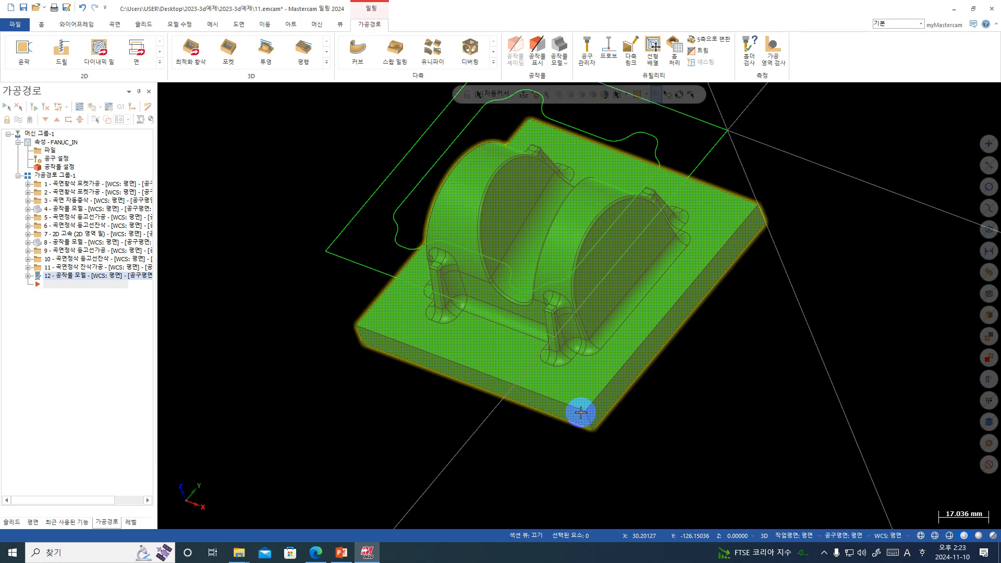
# - Move the surface finish leftover operation (곡면정삭 잔삭가공) below the new stock model in the toolpath list
pyautogui.click(37, 267)
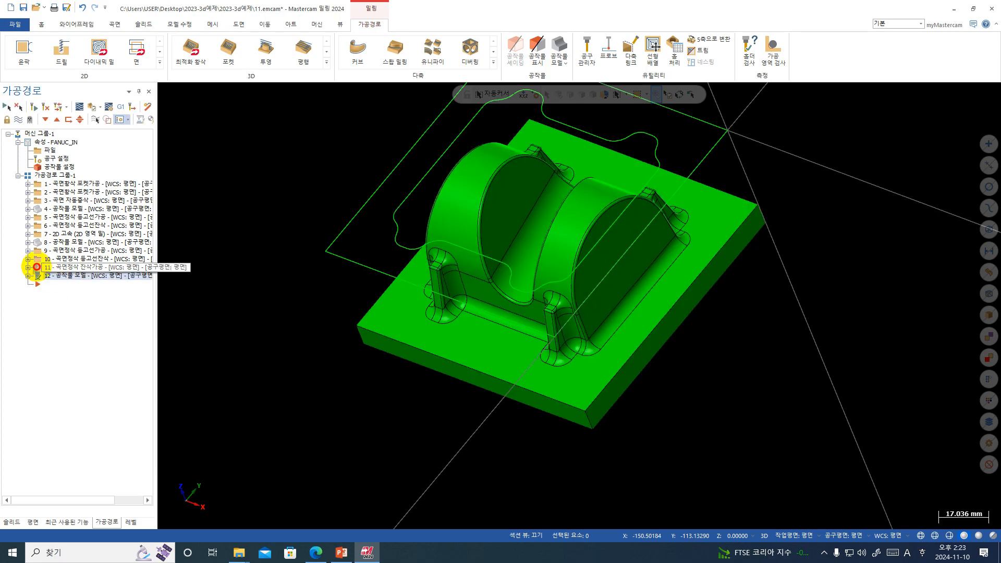
pyautogui.moveTo(36, 267); pyautogui.dragTo(66, 275, button='right')
pyautogui.click(86, 284)
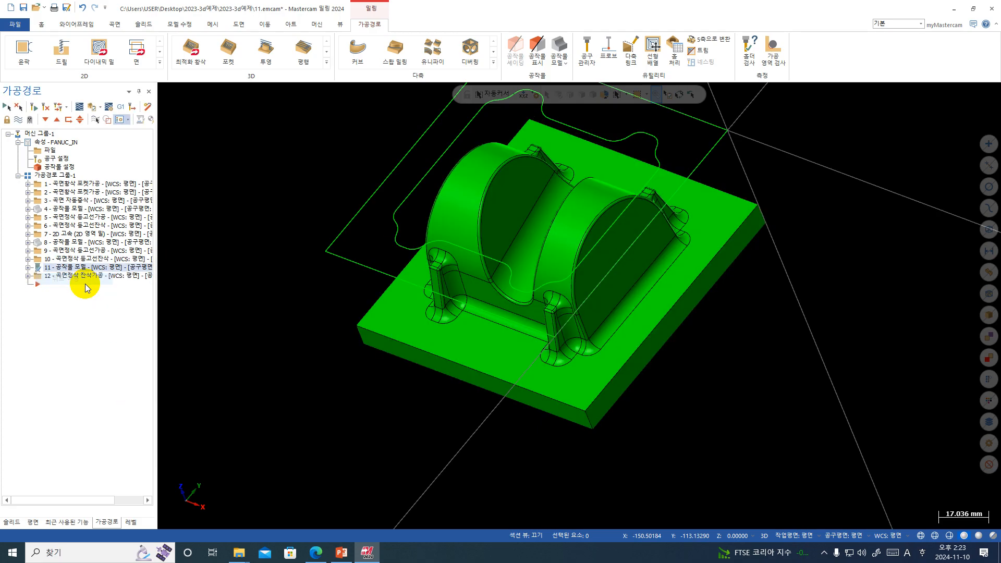
pyautogui.click(77, 332)
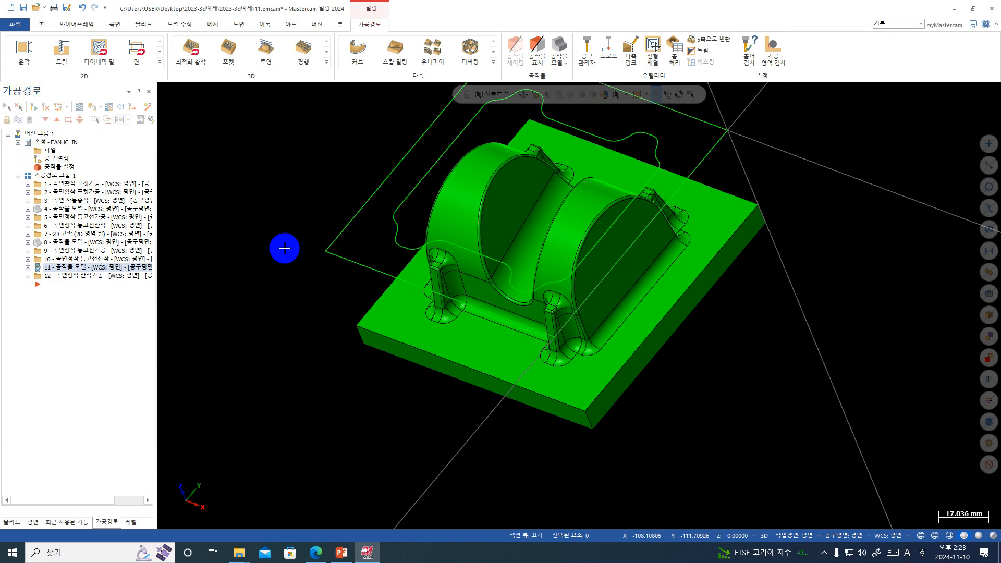
# - Review the new stock model's source operations and stock definition (공작물 정의) parameters, and close them without changes
pyautogui.click(28, 267)
pyautogui.click(57, 276)
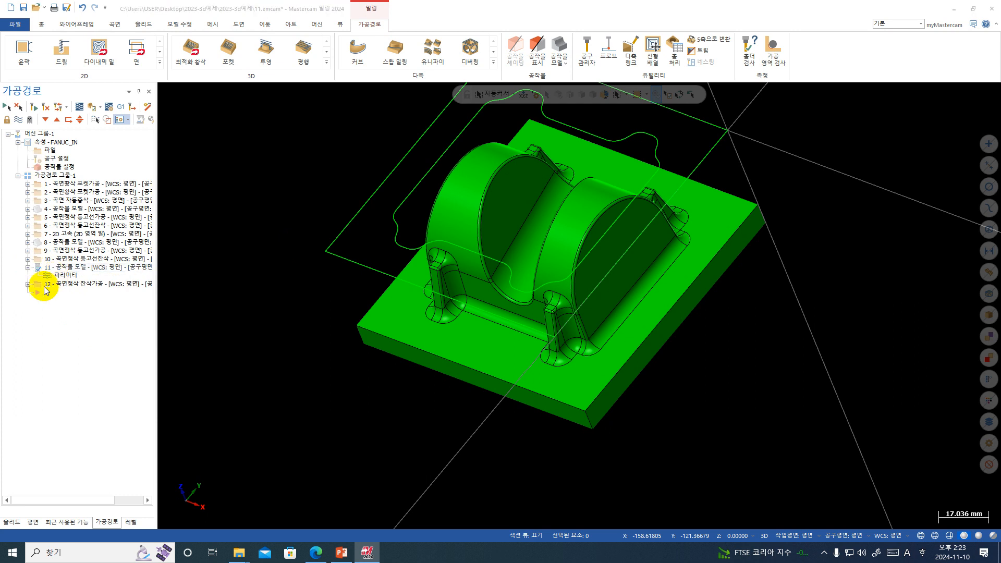
pyautogui.click(384, 194)
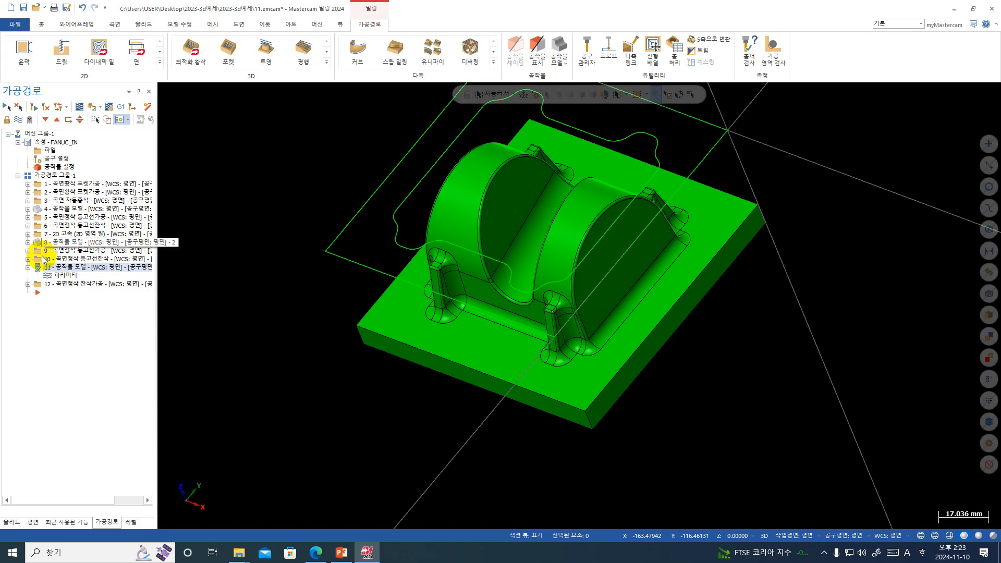
pyautogui.doubleClick(58, 275)
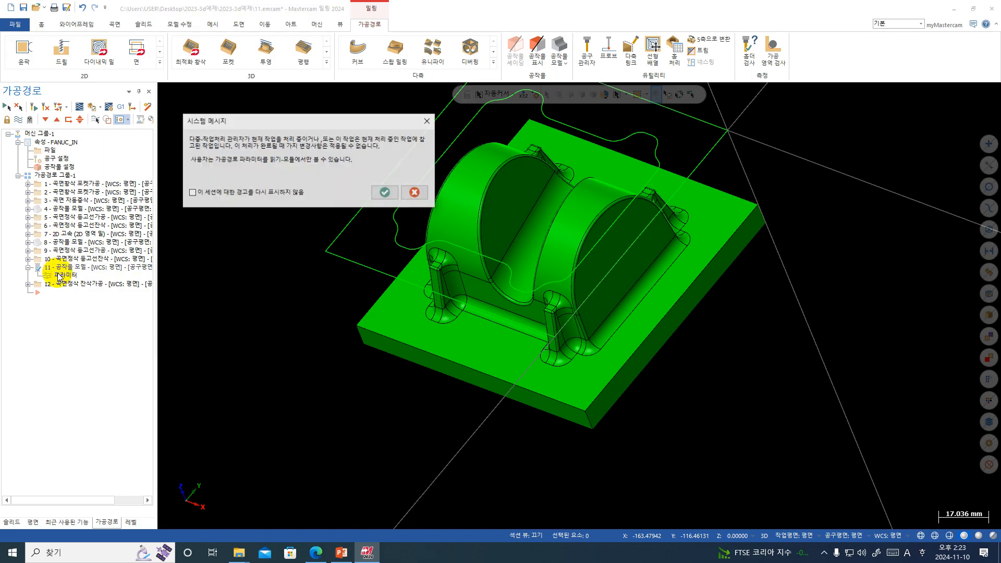
pyautogui.click(384, 192)
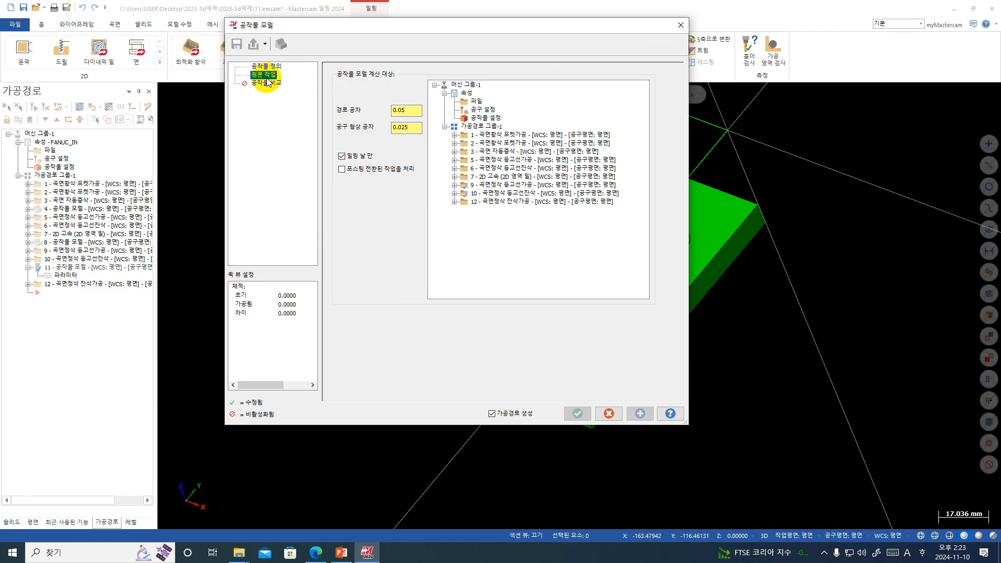
pyautogui.click(266, 66)
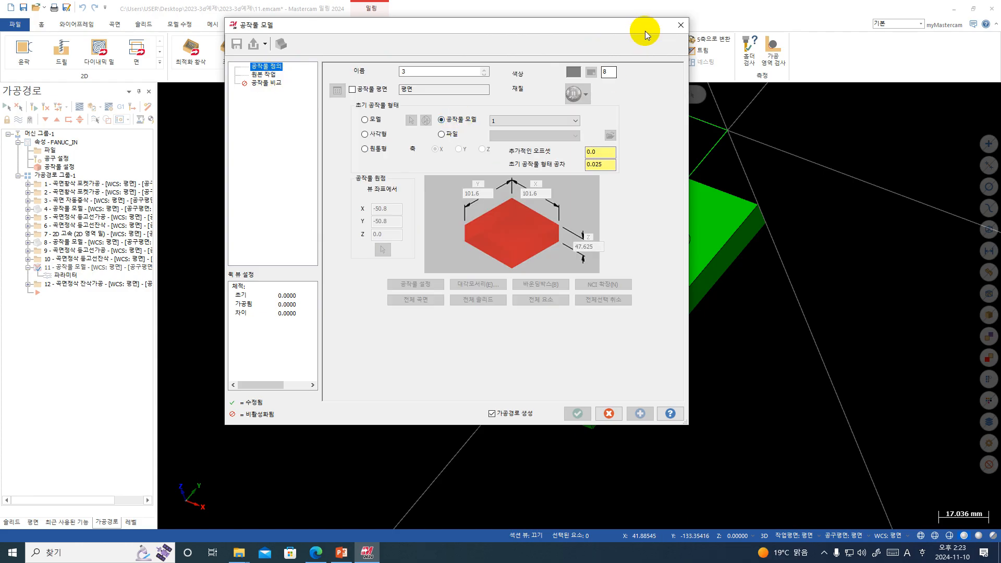
pyautogui.click(680, 25)
# - Inspect the calculated stock model, select the surface finish leftover operation and open it in Mastercam Simulator for verification
pyautogui.scroll(-1, 424, 281)
pyautogui.moveTo(476, 276)
pyautogui.mouseDown(button='middle')
pyautogui.moveTo(529, 266)
pyautogui.moveTo(525, 284)
pyautogui.moveTo(577, 288)
pyautogui.moveTo(464, 277)
pyautogui.mouseUp(button='middle')
pyautogui.scroll(3, 511, 280)
pyautogui.scroll(1, 438, 279)
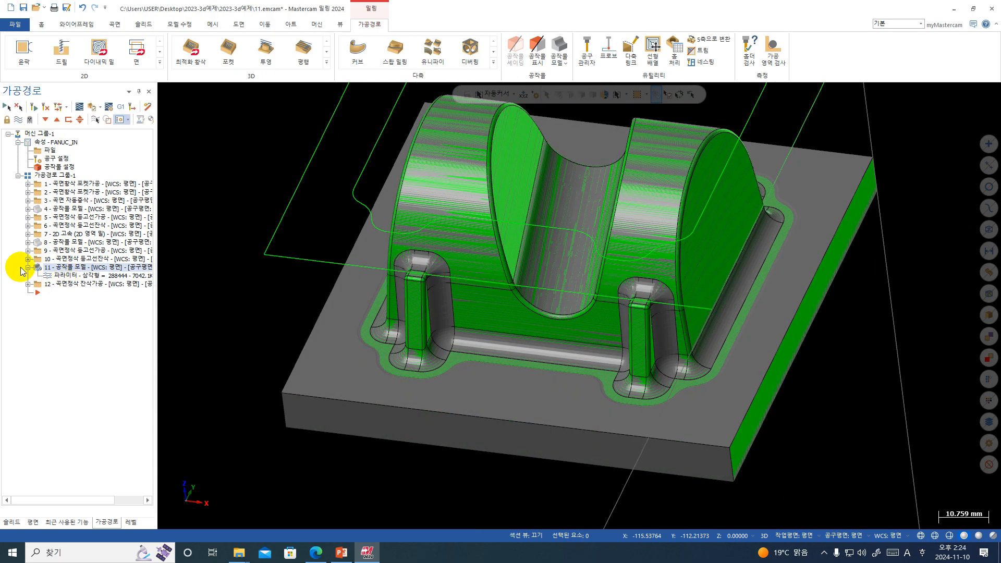
pyautogui.click(28, 268)
pyautogui.keyDown('ctrl'); pyautogui.click(48, 276); pyautogui.keyUp('ctrl')
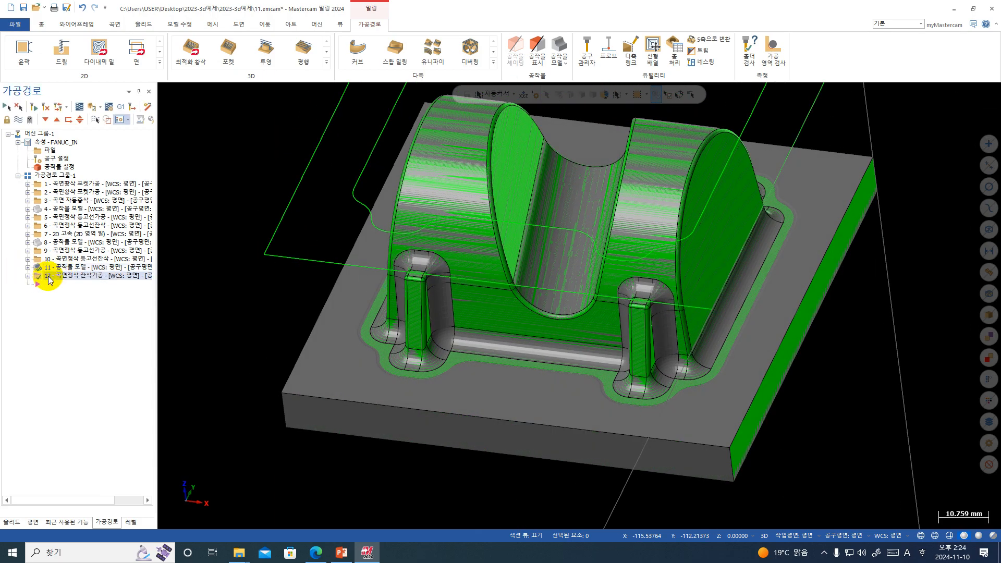
pyautogui.click(93, 108)
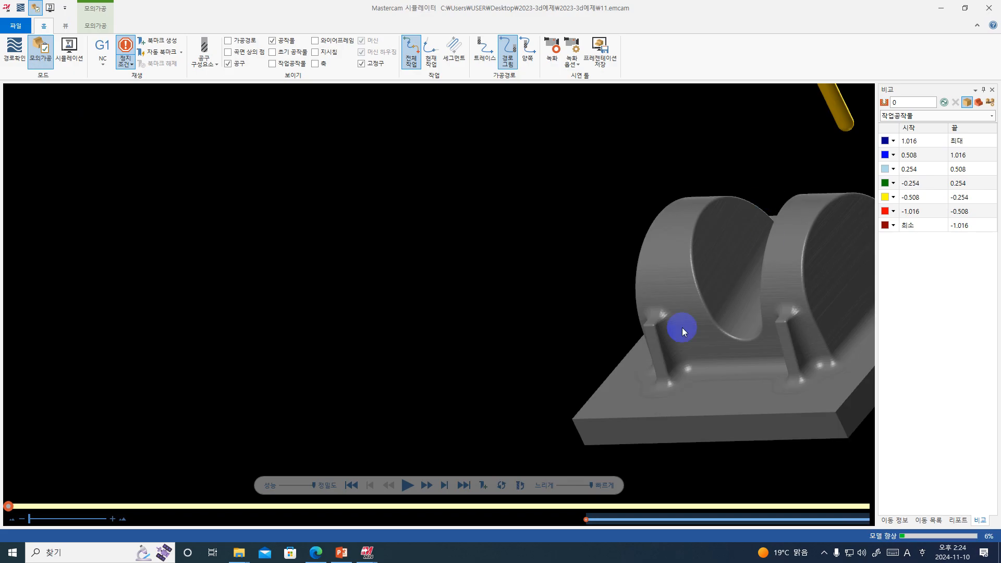
# - Run the machining verification of the leftover toolpath, adjust the playback speed and watch the cut around the first rib
pyautogui.scroll(1, 681, 327)
pyautogui.scroll(-2, 668, 318)
pyautogui.moveTo(671, 319); pyautogui.dragTo(698, 320, button='middle')
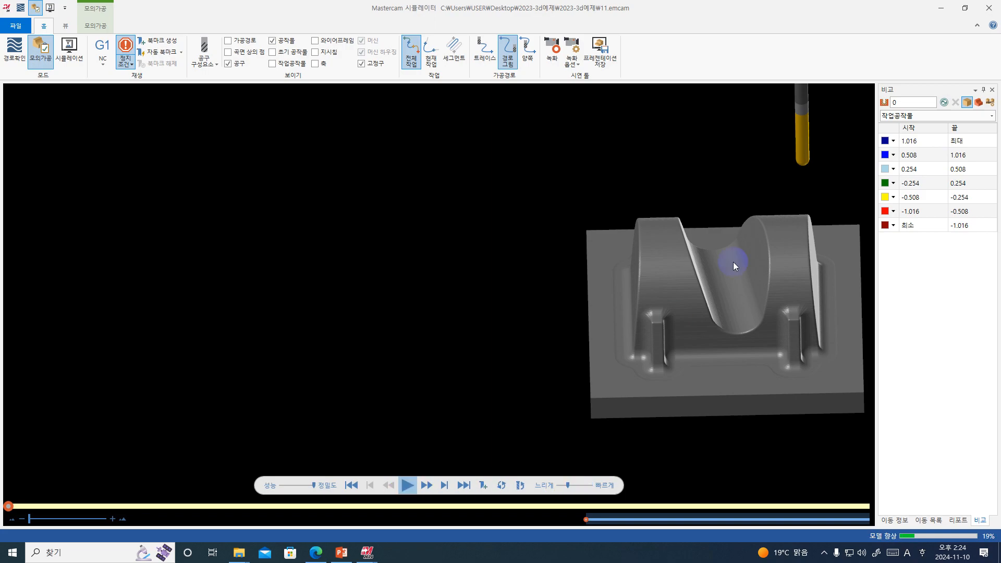
pyautogui.moveTo(733, 262); pyautogui.dragTo(668, 395, button='middle')
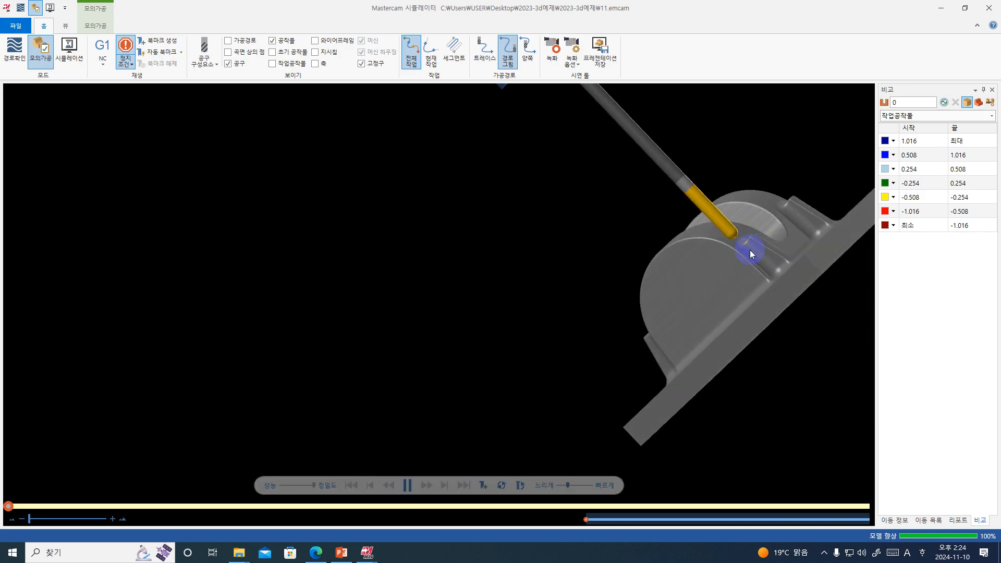
pyautogui.moveTo(750, 251); pyautogui.dragTo(761, 255, button='middle')
pyautogui.scroll(2, 735, 280)
pyautogui.scroll(-2, 740, 287)
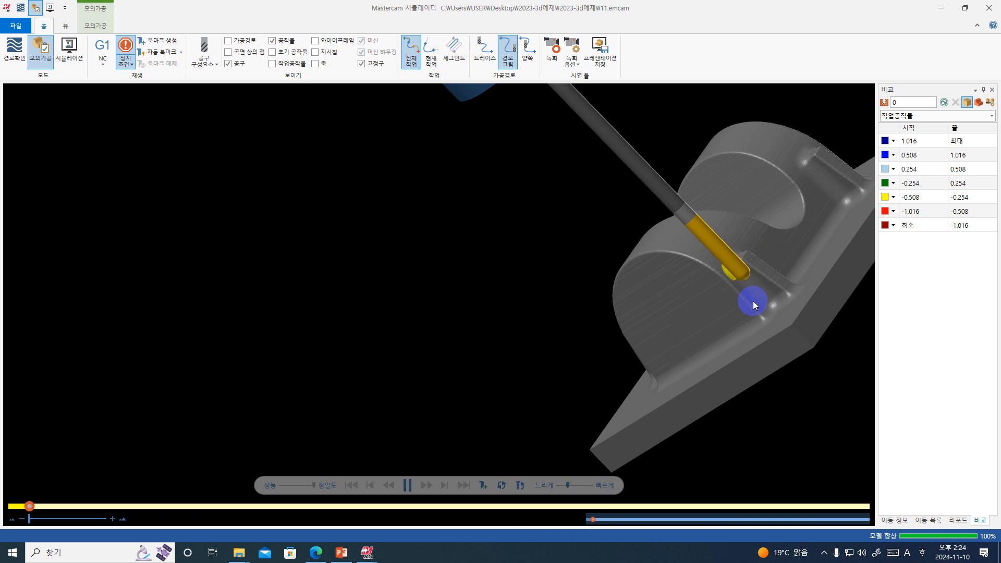
pyautogui.click(576, 483)
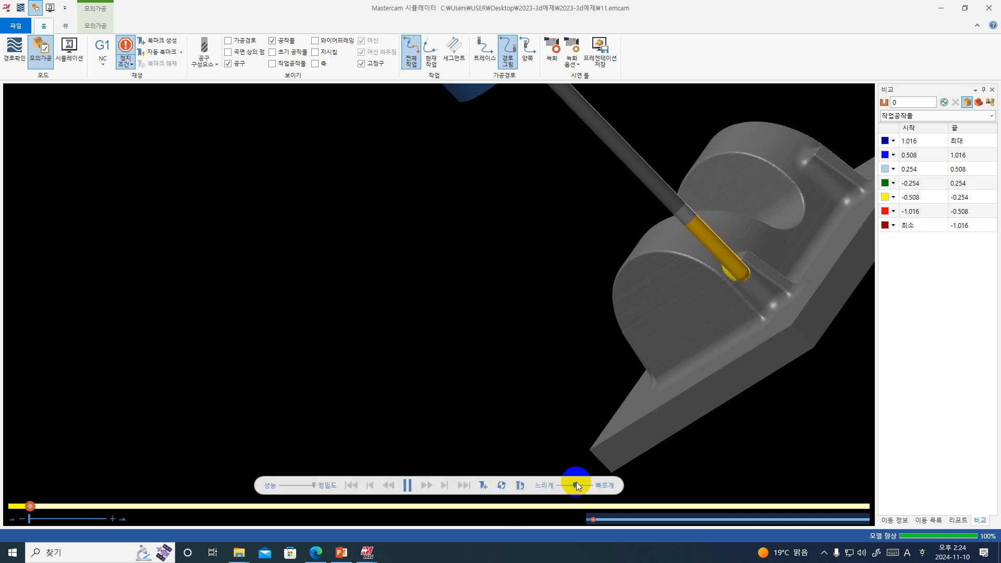
# - Follow the simulated leftover cutting along the ribs and base fillets from several viewing angles
pyautogui.moveTo(761, 297); pyautogui.dragTo(779, 307, button='middle')
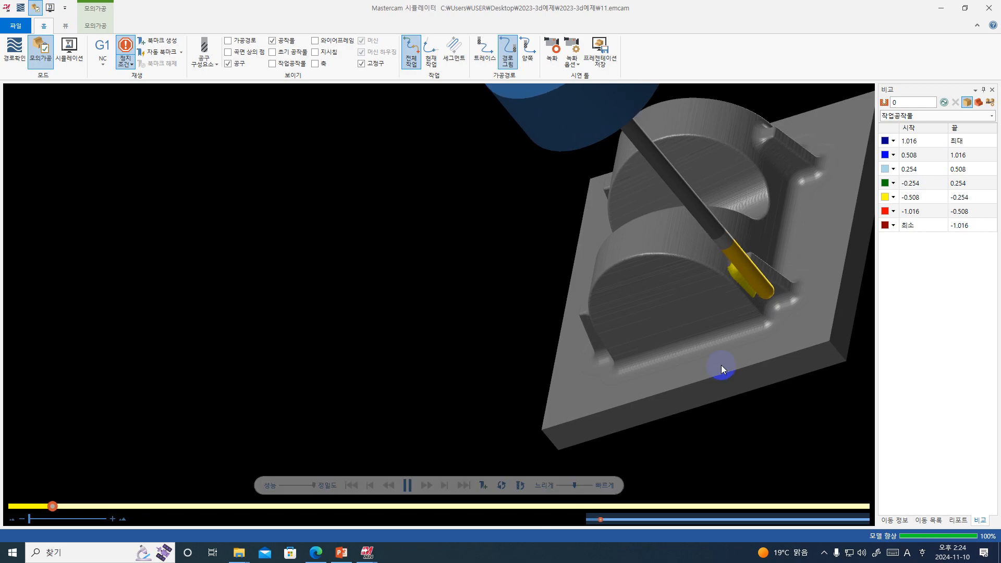
pyautogui.moveTo(775, 308); pyautogui.dragTo(794, 288, button='middle')
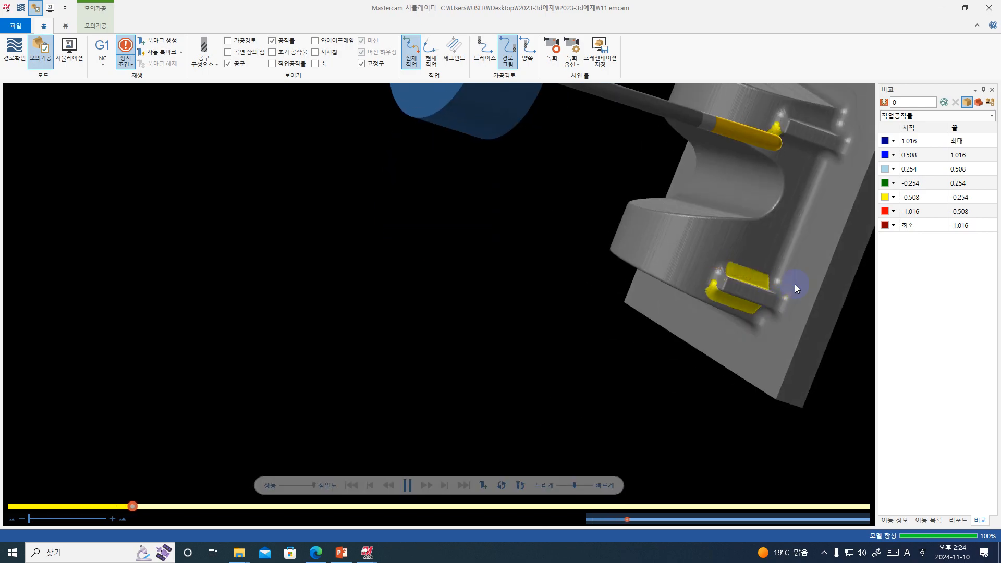
pyautogui.scroll(-3, 795, 282)
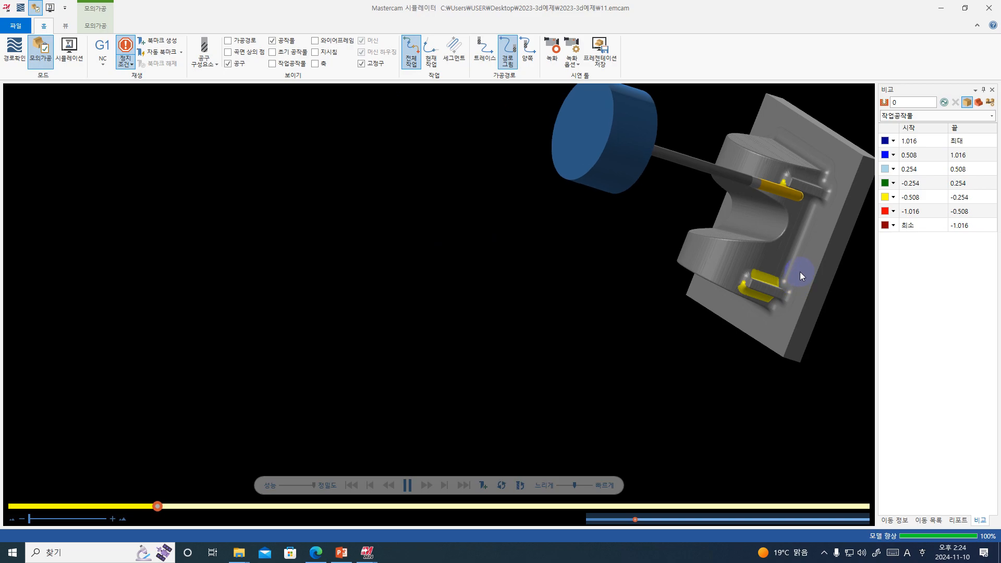
pyautogui.moveTo(799, 271)
pyautogui.mouseDown(button='middle')
pyautogui.moveTo(794, 236)
pyautogui.moveTo(792, 264)
pyautogui.mouseUp(button='middle')
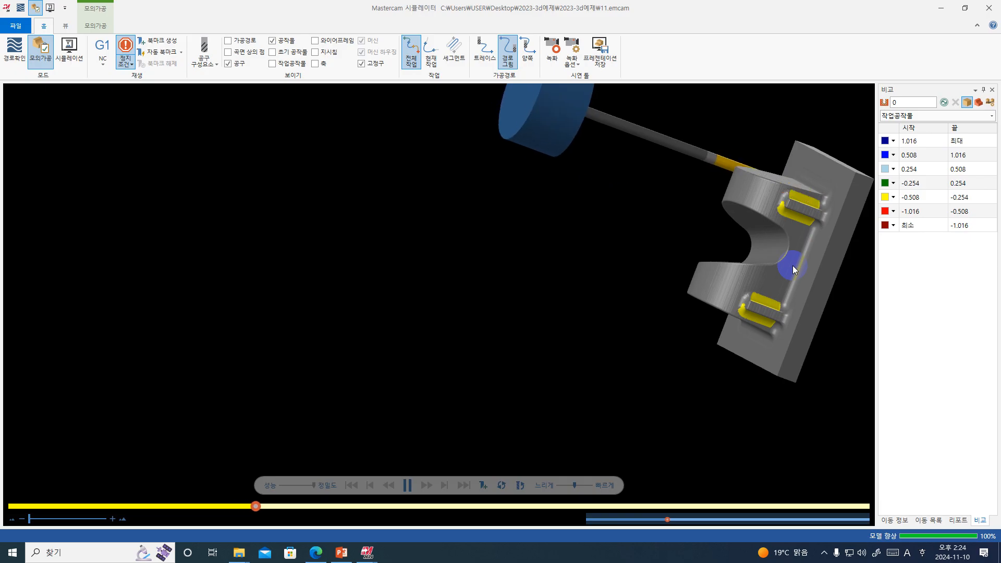
pyautogui.moveTo(793, 264); pyautogui.dragTo(748, 293, button='middle')
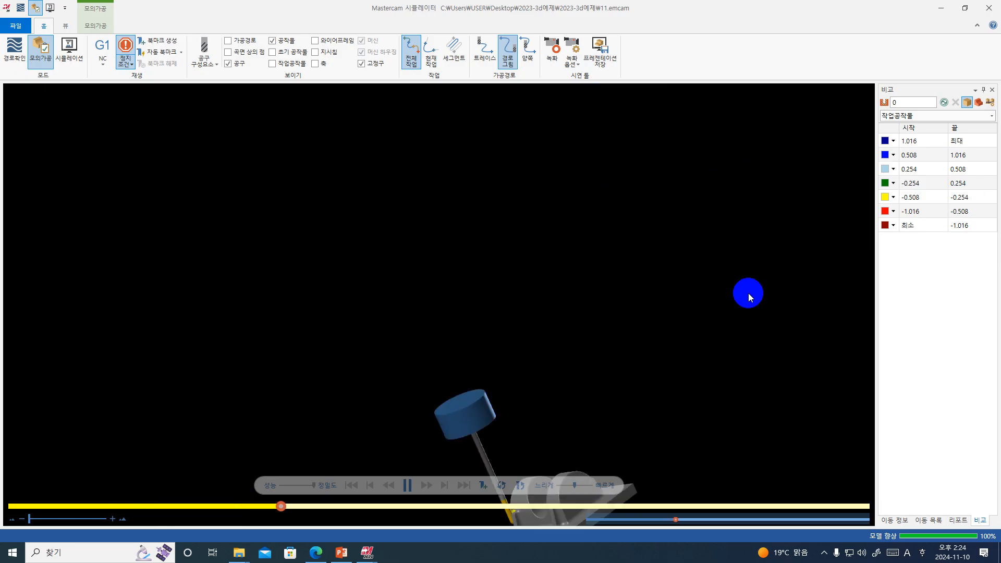
pyautogui.scroll(-5, 734, 257)
pyautogui.scroll(5, 652, 374)
pyautogui.moveTo(650, 370); pyautogui.dragTo(649, 373, button='middle')
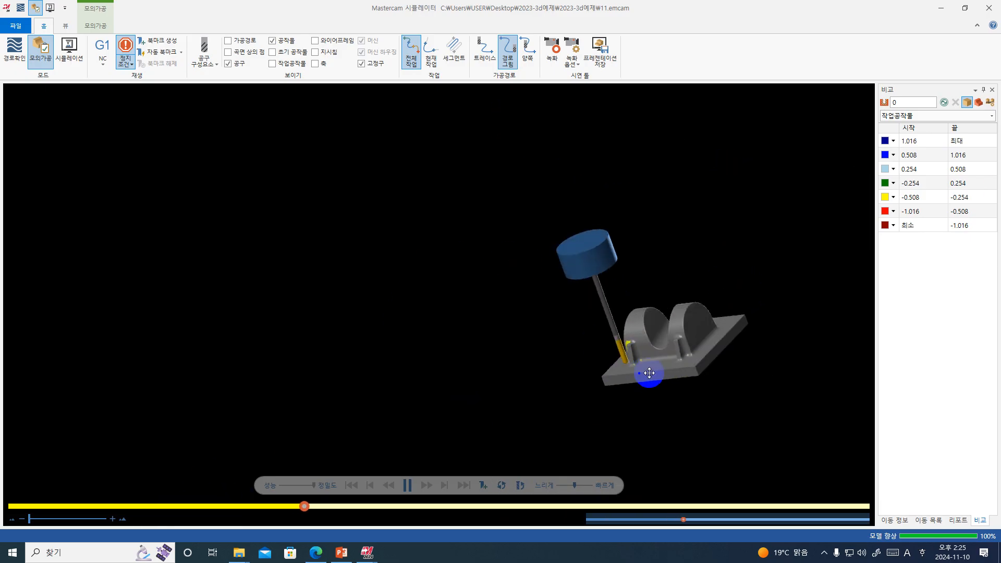
# - Examine the finished leftover cut closely around the front ribs and base fillets, and minimize the simulator
pyautogui.scroll(3, 642, 377)
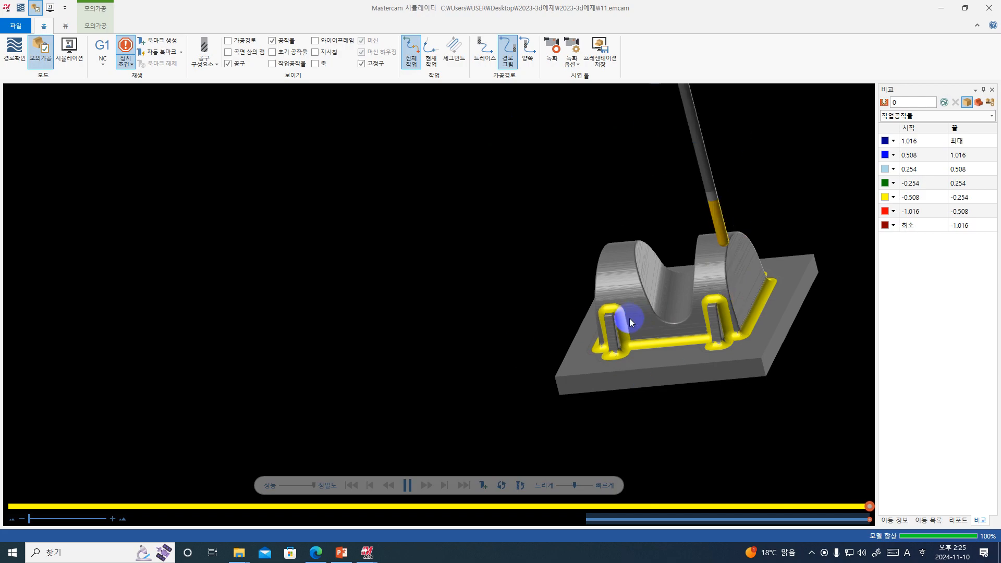
pyautogui.scroll(1, 620, 322)
pyautogui.scroll(3, 626, 325)
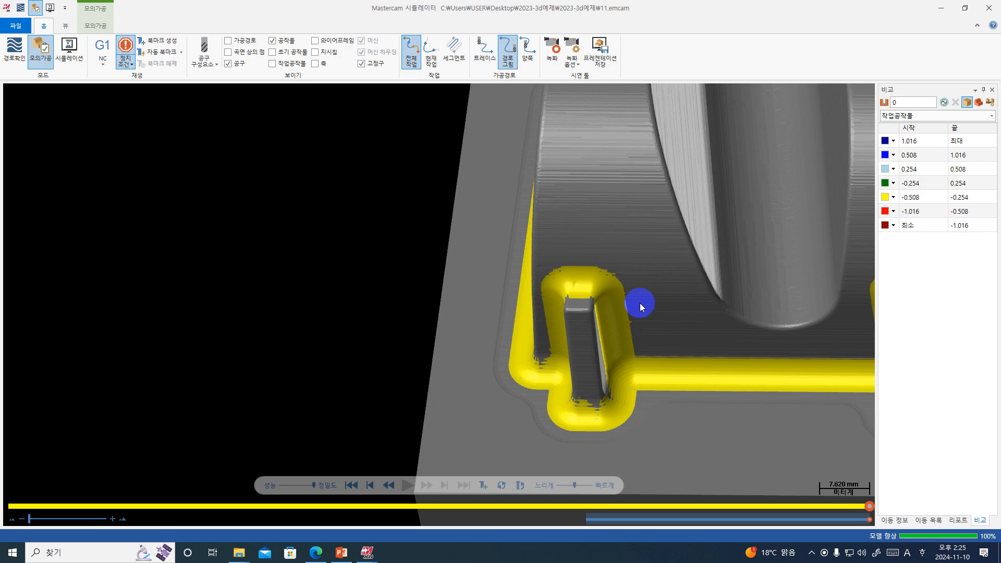
pyautogui.scroll(-4, 614, 318)
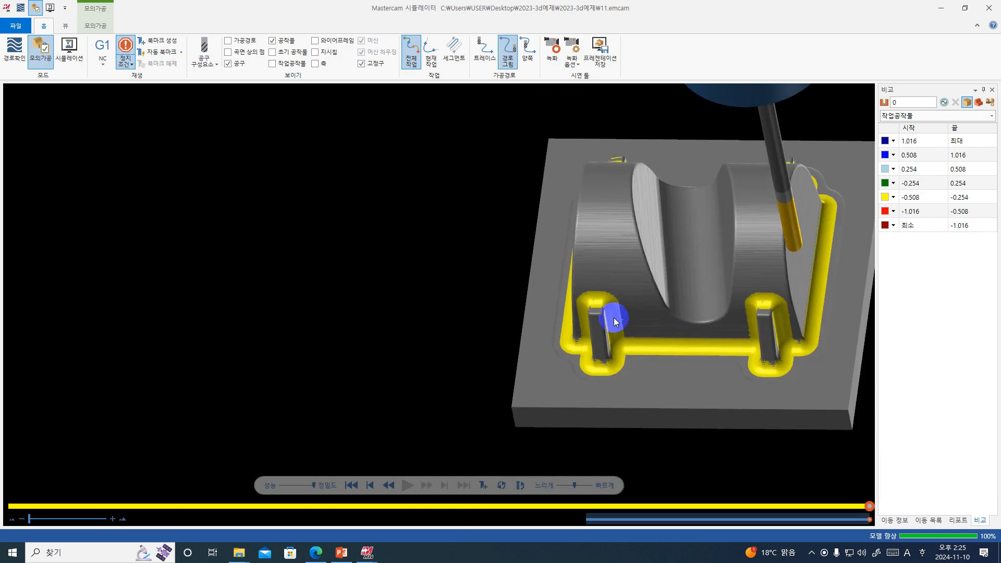
pyautogui.click(940, 9)
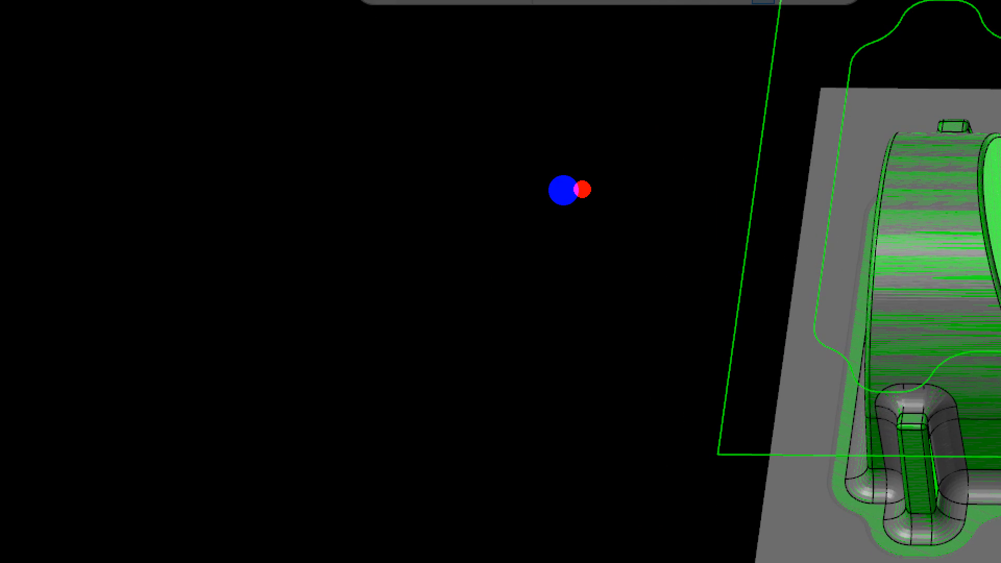
pyautogui.moveTo(564, 166)
pyautogui.mouseDown()
pyautogui.moveTo(557, 236)
pyautogui.moveTo(445, 246)
pyautogui.mouseUp()
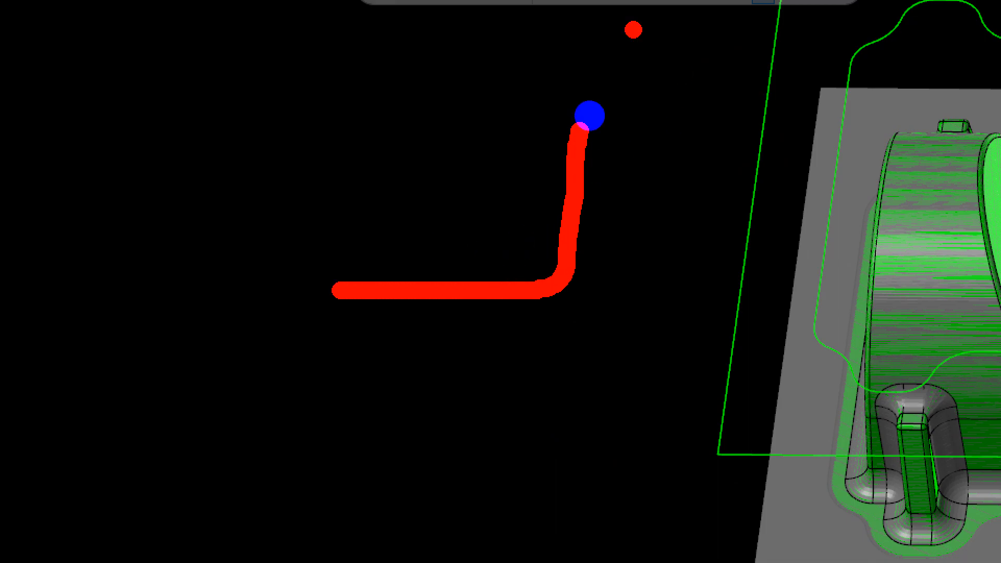
pyautogui.moveTo(591, 41)
pyautogui.mouseDown()
pyautogui.moveTo(542, 199)
pyautogui.moveTo(446, 236)
pyautogui.mouseUp()
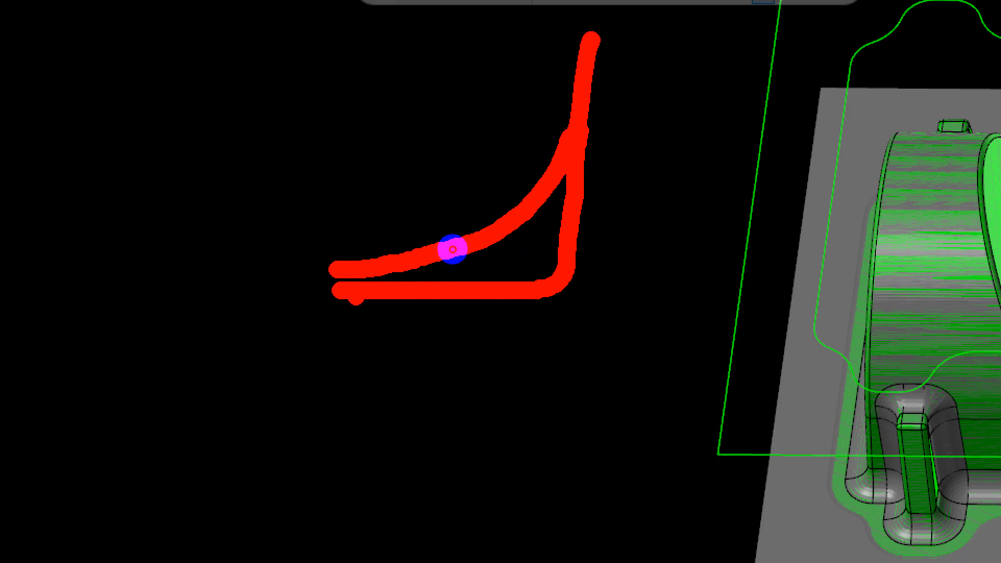
pyautogui.moveTo(356, 296); pyautogui.dragTo(215, 297)
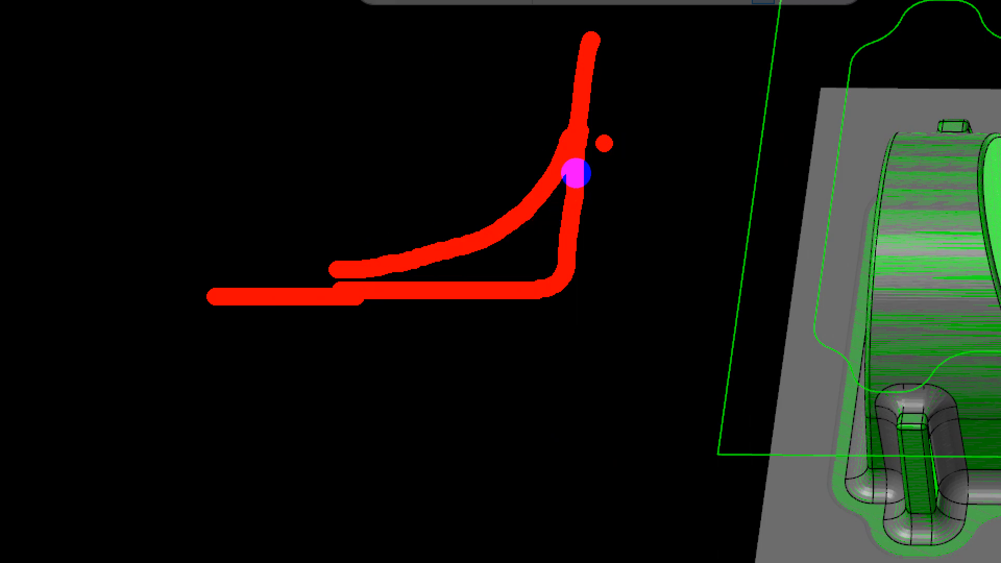
pyautogui.moveTo(602, 146); pyautogui.dragTo(701, 114)
pyautogui.moveTo(748, 70); pyautogui.dragTo(715, 150)
pyautogui.moveTo(785, 85)
pyautogui.mouseDown()
pyautogui.moveTo(775, 149)
pyautogui.moveTo(828, 149)
pyautogui.mouseUp()
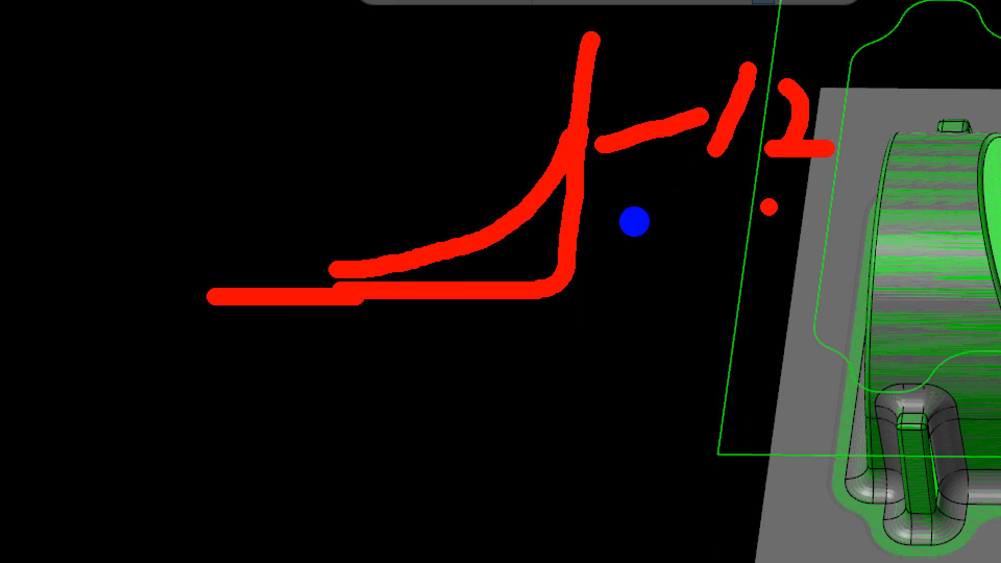
pyautogui.click(543, 273)
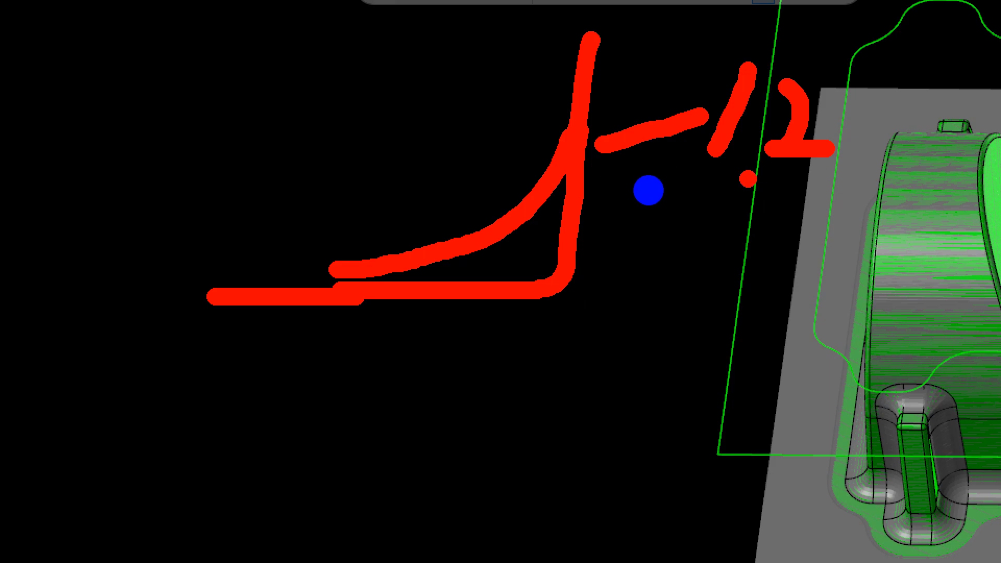
pyautogui.moveTo(727, 221); pyautogui.dragTo(691, 266)
pyautogui.moveTo(688, 213); pyautogui.dragTo(716, 253)
pyautogui.moveTo(778, 225); pyautogui.dragTo(743, 289)
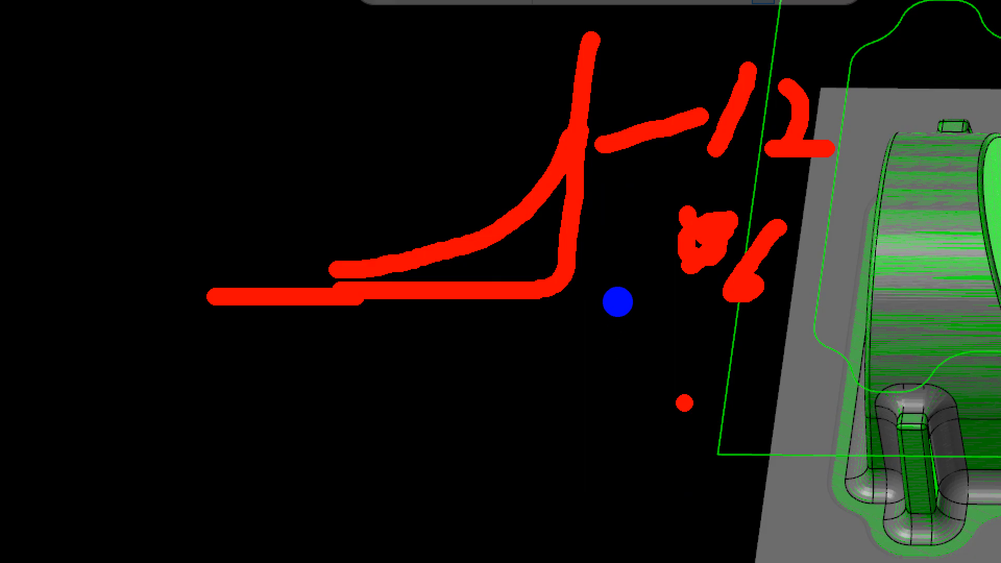
pyautogui.moveTo(684, 371); pyautogui.dragTo(730, 449)
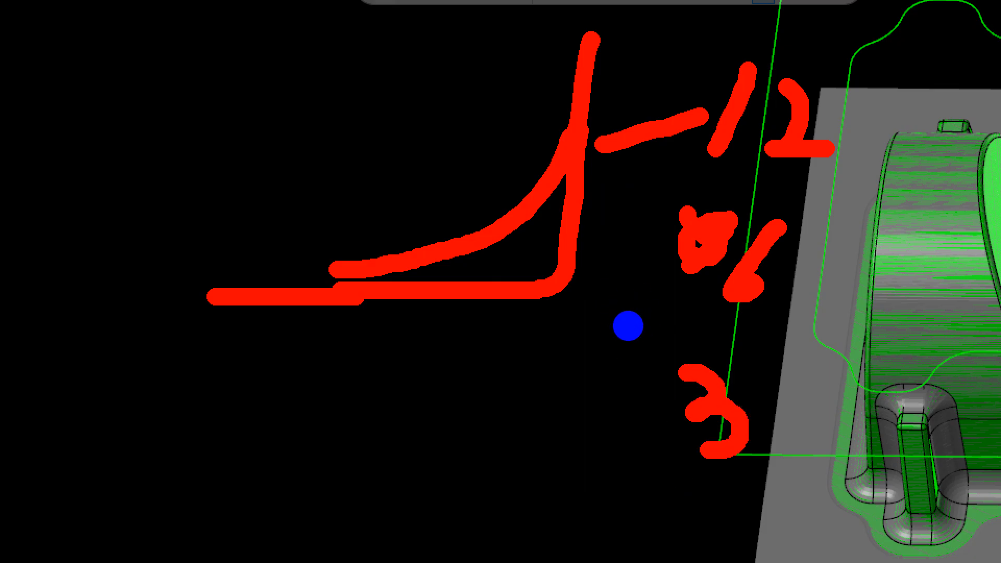
pyautogui.moveTo(519, 108)
pyautogui.mouseDown()
pyautogui.moveTo(524, 156)
pyautogui.moveTo(546, 193)
pyautogui.mouseUp()
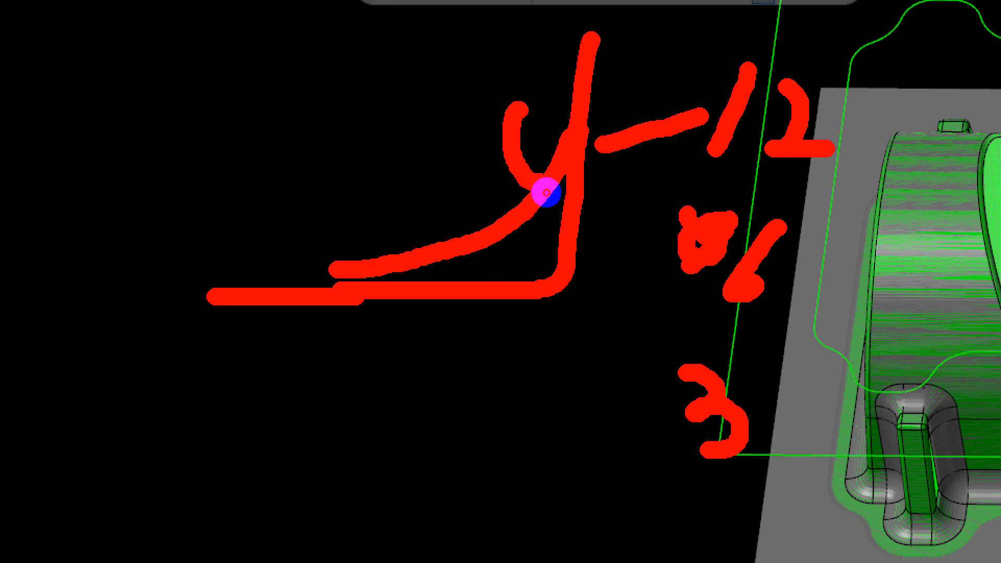
pyautogui.moveTo(350, 185); pyautogui.dragTo(410, 188)
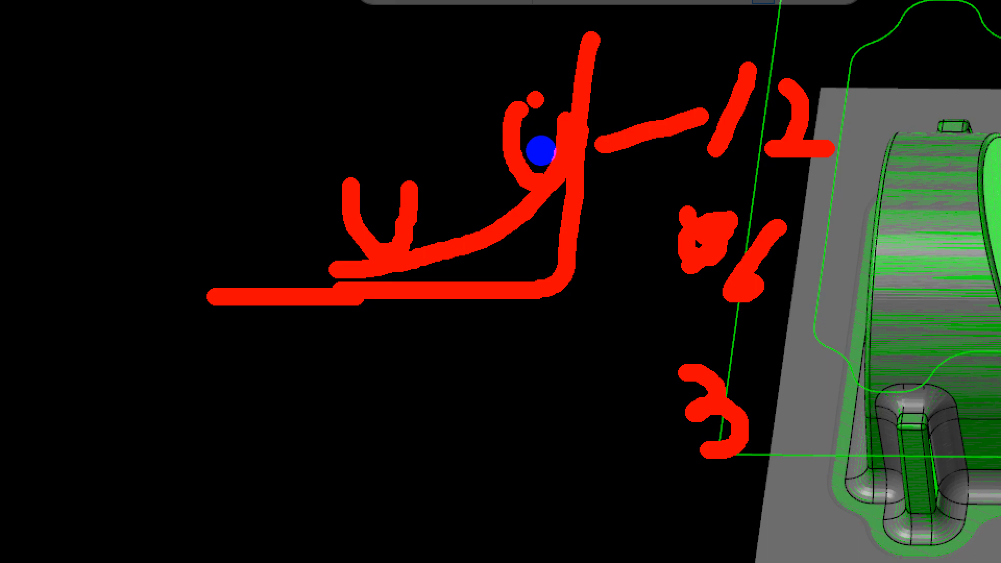
pyautogui.moveTo(533, 99); pyautogui.dragTo(599, 133)
pyautogui.moveTo(397, 161)
pyautogui.mouseDown()
pyautogui.moveTo(455, 284)
pyautogui.moveTo(462, 176)
pyautogui.moveTo(474, 290)
pyautogui.moveTo(492, 216)
pyautogui.moveTo(548, 207)
pyautogui.moveTo(528, 203)
pyautogui.moveTo(530, 191)
pyautogui.moveTo(535, 227)
pyautogui.moveTo(554, 214)
pyautogui.moveTo(529, 209)
pyautogui.mouseUp()
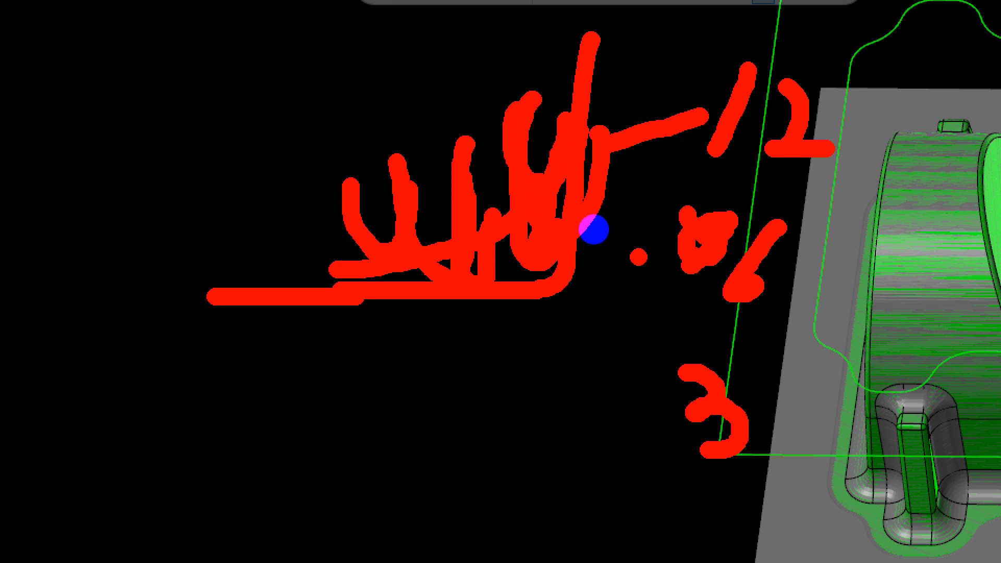
pyautogui.moveTo(506, 165); pyautogui.dragTo(506, 170)
pyautogui.moveTo(518, 212)
pyautogui.mouseDown()
pyautogui.moveTo(524, 232)
pyautogui.moveTo(551, 232)
pyautogui.mouseUp()
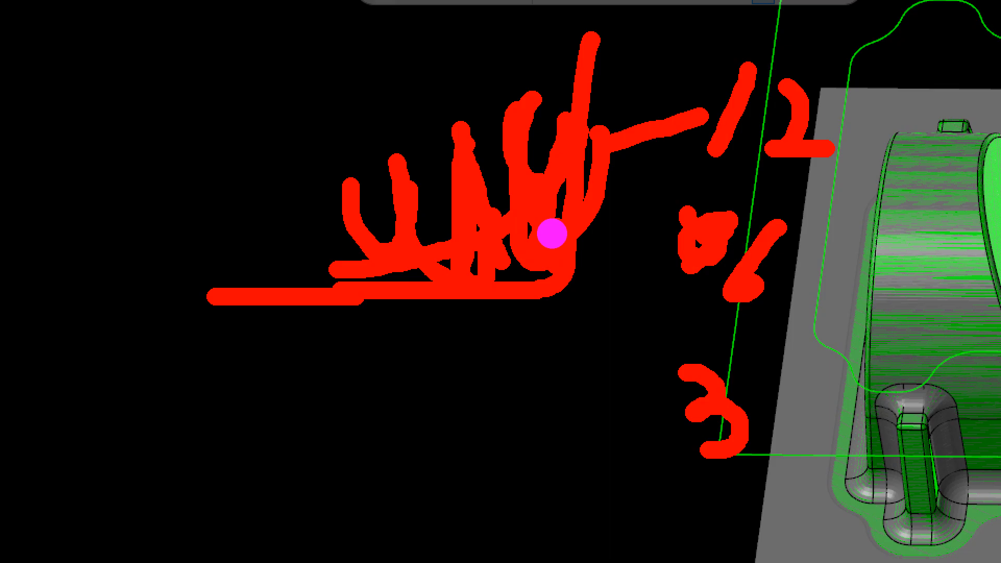
pyautogui.press('Escape')
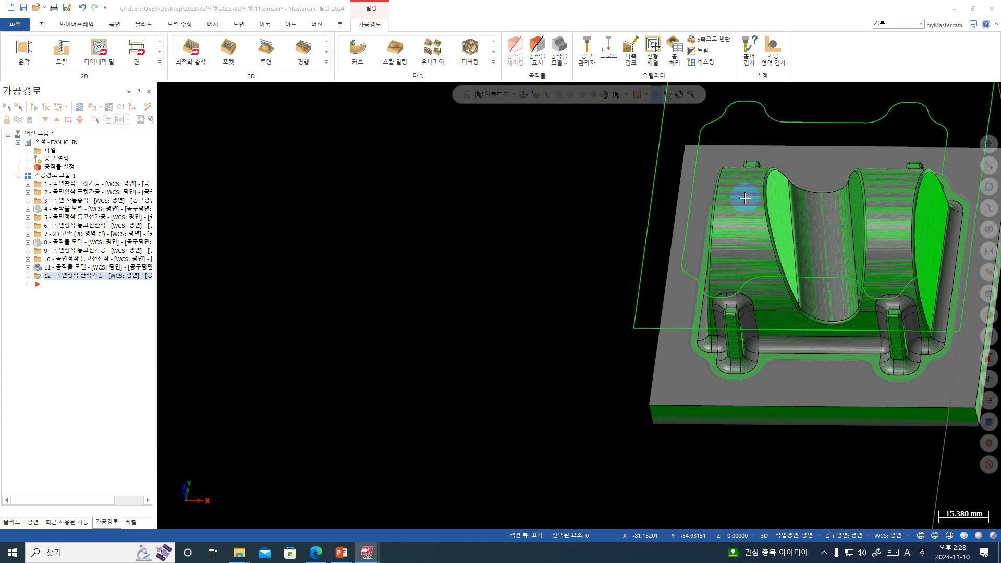
# - Duplicate the surface finish leftover operation 12 at the end of the toolpath group and expand the copy
pyautogui.scroll(-3, 490, 290)
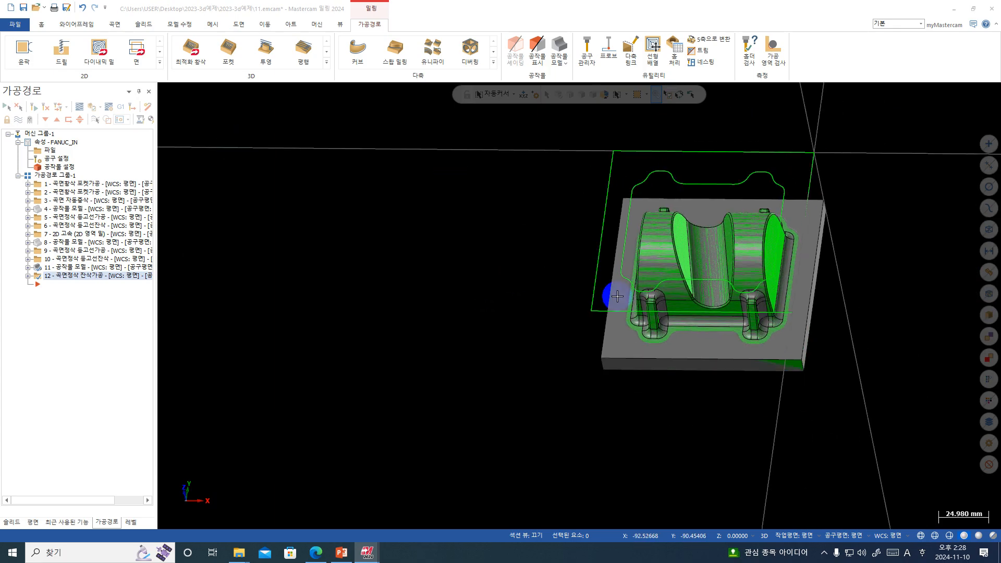
pyautogui.moveTo(672, 319); pyautogui.dragTo(777, 340, button='middle')
pyautogui.scroll(2, 777, 339)
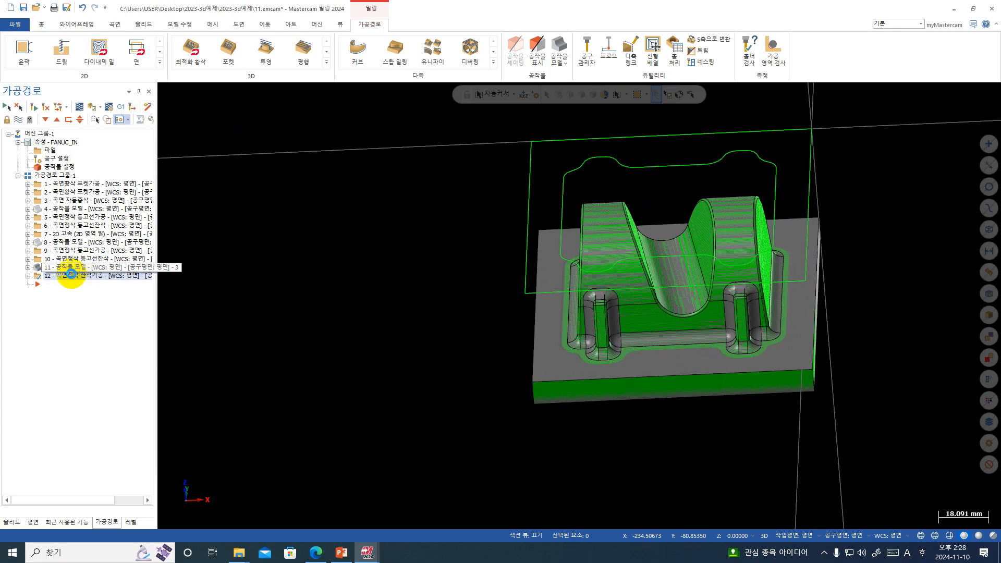
pyautogui.hotkey('ctrl', 'c')
pyautogui.hotkey('ctrl', 'v')
pyautogui.click(58, 267)
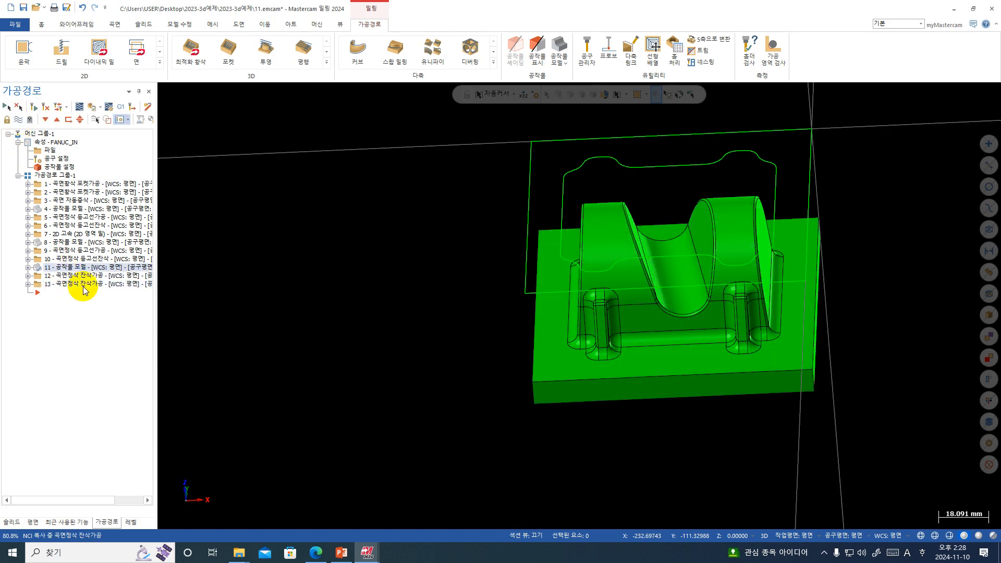
pyautogui.click(78, 284)
pyautogui.click(28, 283)
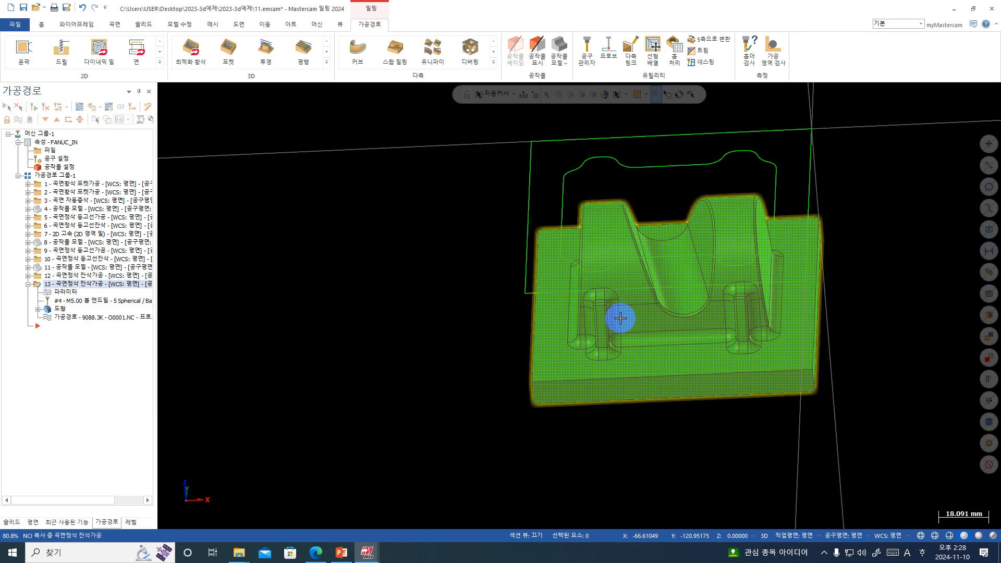
pyautogui.scroll(2, 619, 316)
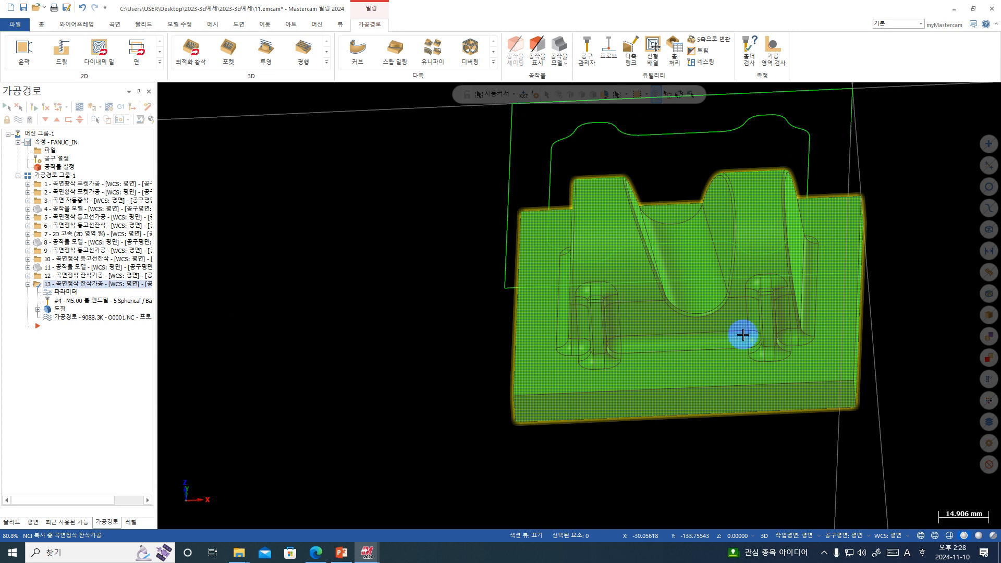
# - Set the copied leftover operation to 3D collapse cutting, 0.25 maximum stepover and counterclockwise direction, and regenerate its toolpath
pyautogui.click(70, 292)
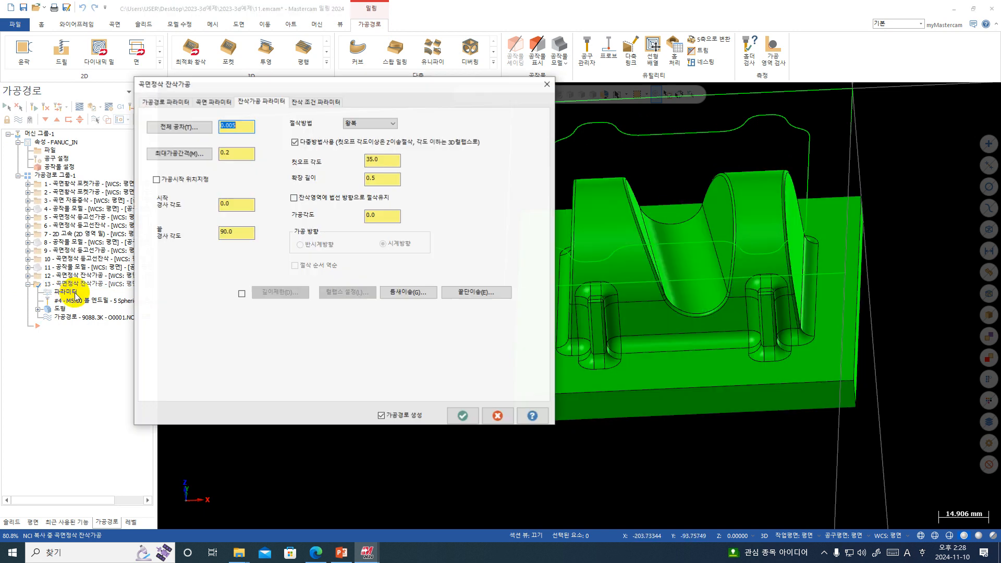
pyautogui.click(384, 125)
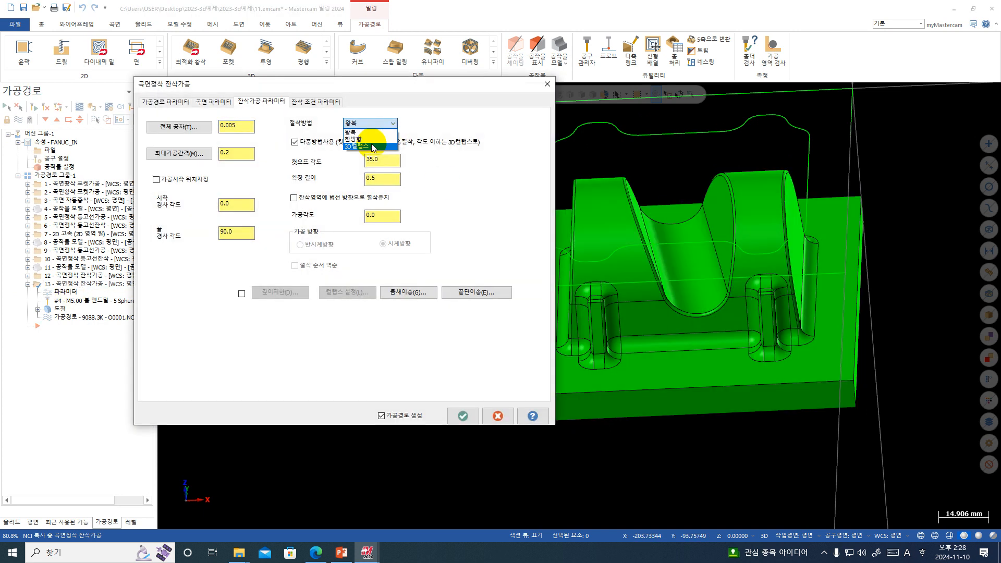
pyautogui.click(373, 146)
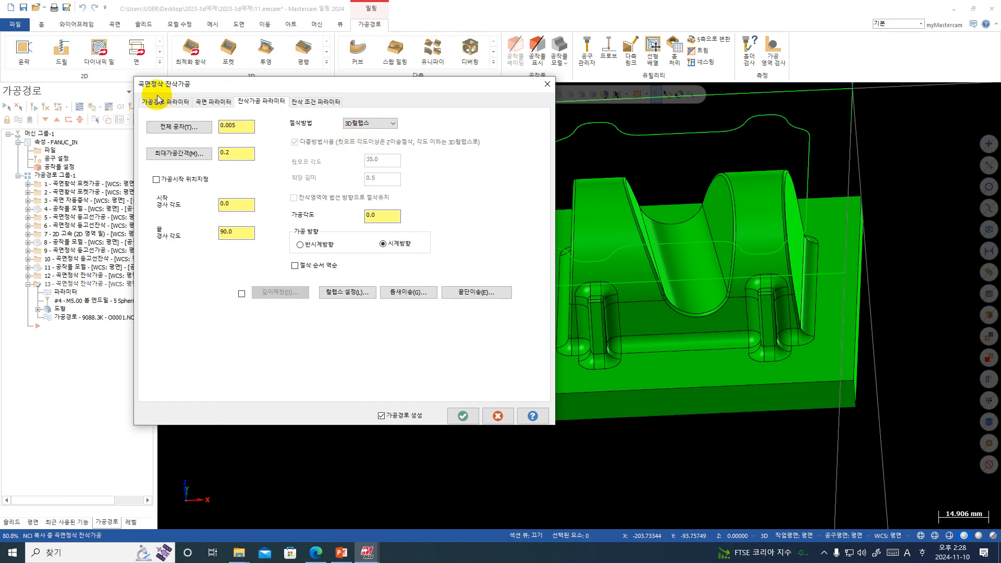
pyautogui.doubleClick(225, 153)
pyautogui.write('0.25')
pyautogui.press('Return')
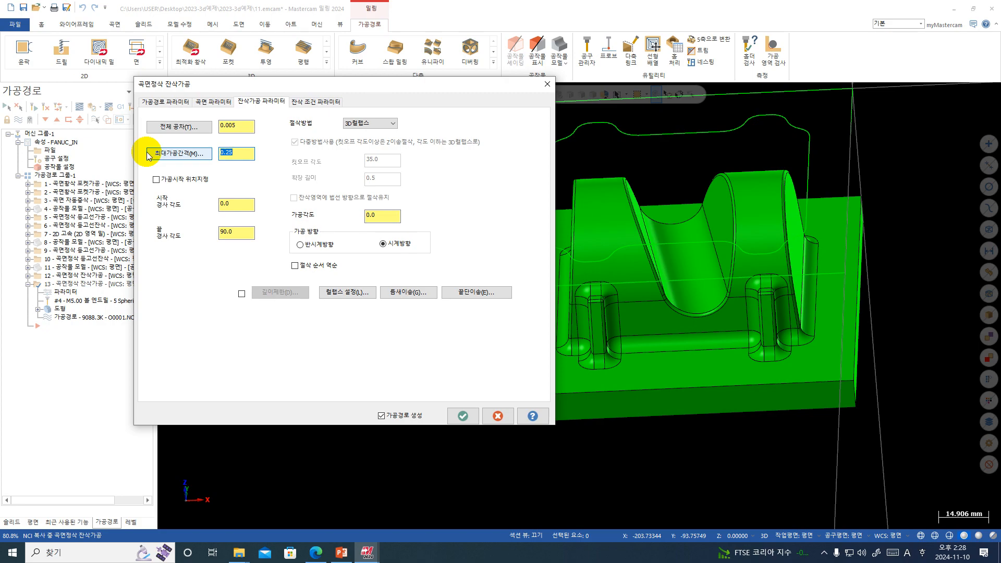
pyautogui.click(315, 246)
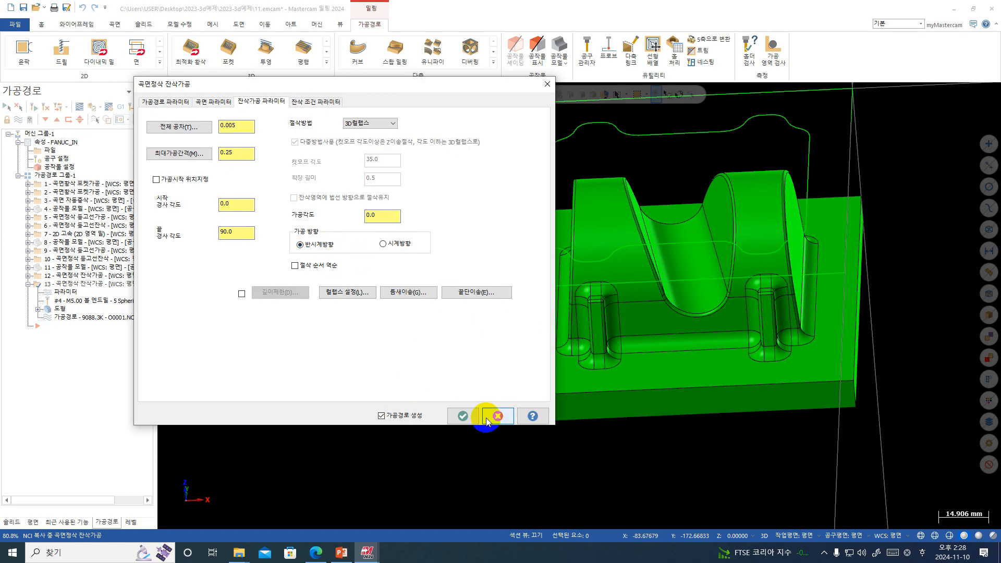
pyautogui.click(462, 415)
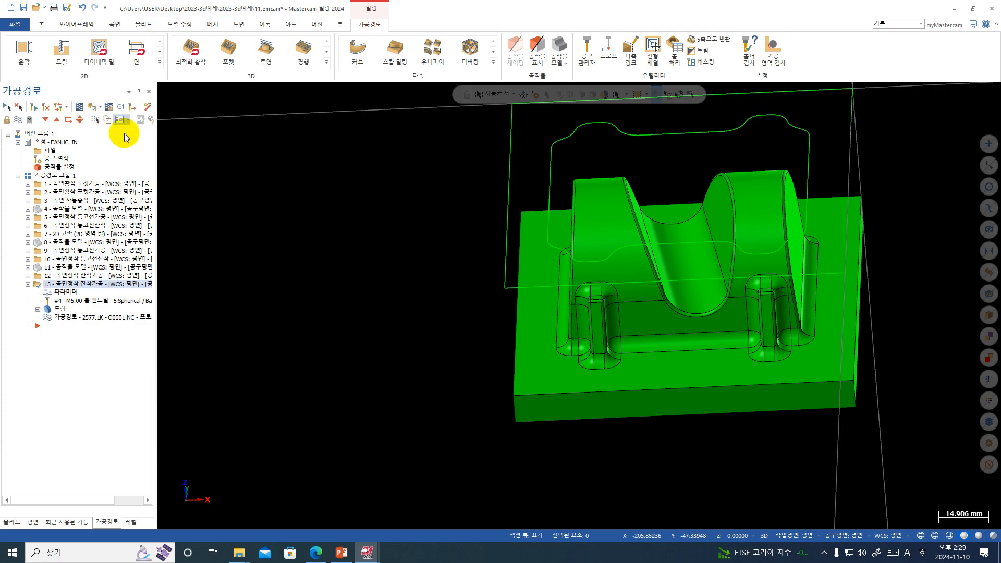
# - Backplot the 3D collapse leftover toolpath on the part through to its end
pyautogui.click(81, 107)
pyautogui.click(163, 88)
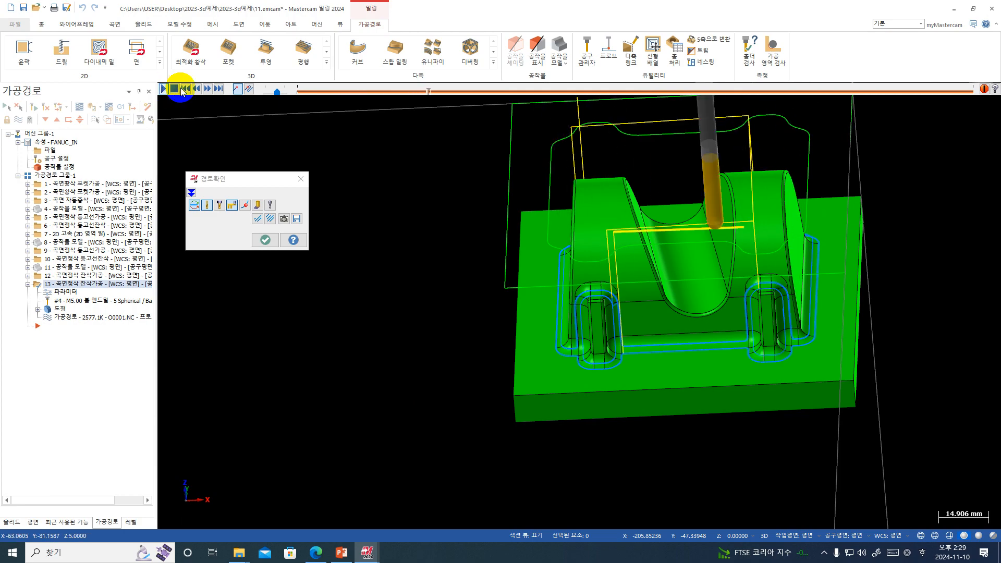
pyautogui.moveTo(353, 139); pyautogui.dragTo(355, 199, button='middle')
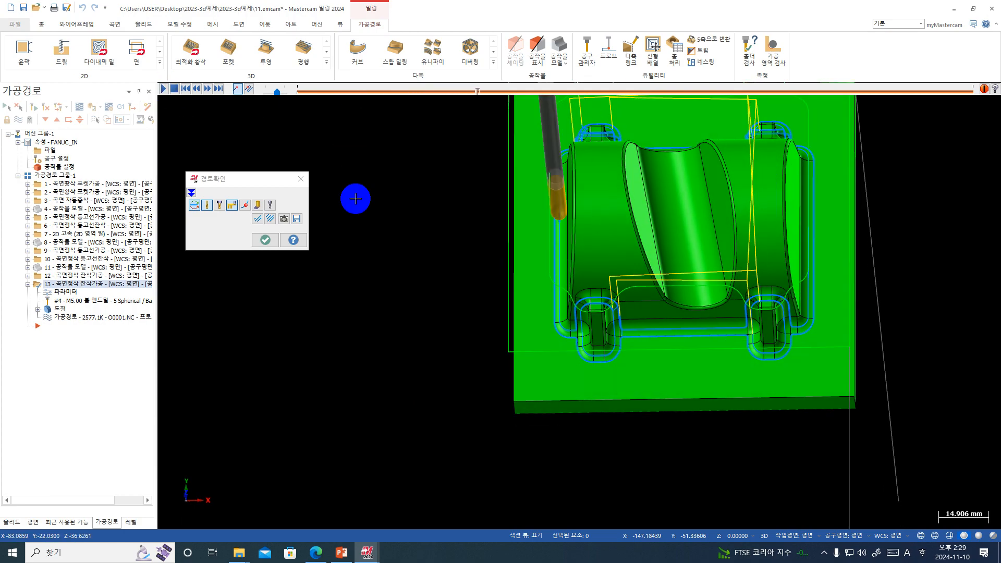
pyautogui.click(219, 88)
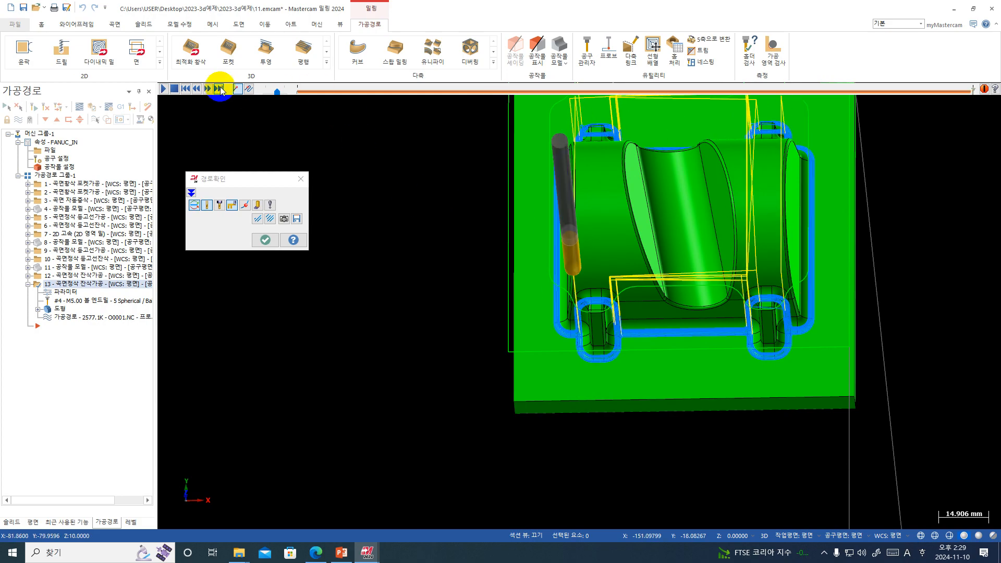
# - Examine the backplotted collapse passes around the front ribs and along the base fillets from several angles
pyautogui.moveTo(652, 261); pyautogui.dragTo(587, 252, button='middle')
pyautogui.scroll(3, 668, 359)
pyautogui.scroll(3, 668, 360)
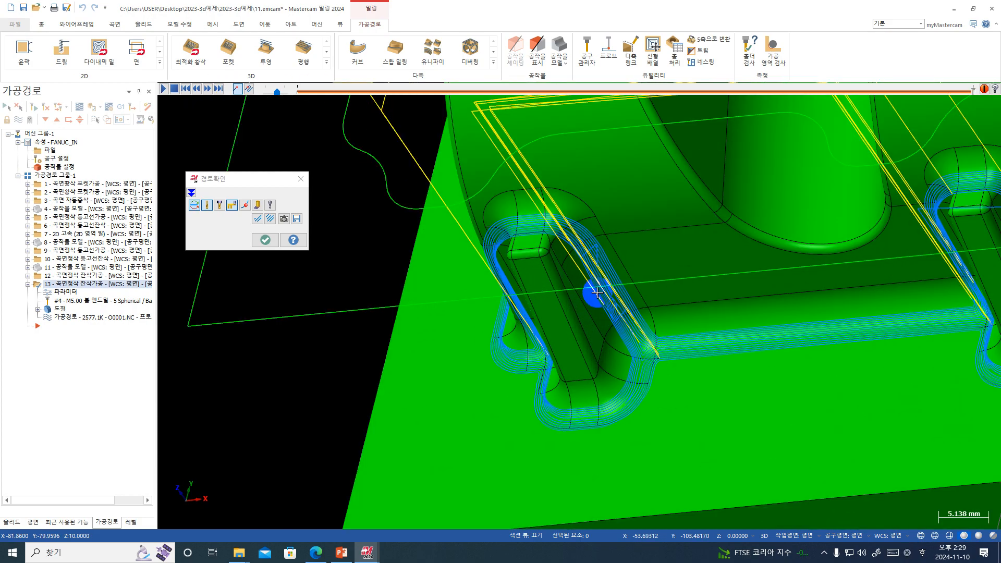
pyautogui.moveTo(598, 433); pyautogui.dragTo(800, 403, button='middle')
pyautogui.scroll(-1, 800, 403)
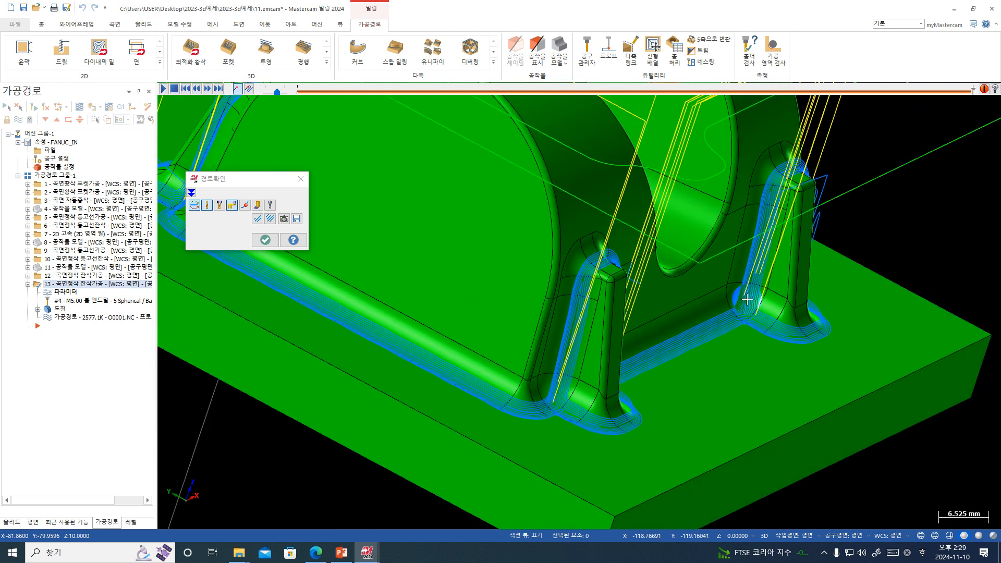
pyautogui.moveTo(719, 268); pyautogui.dragTo(462, 292, button='middle')
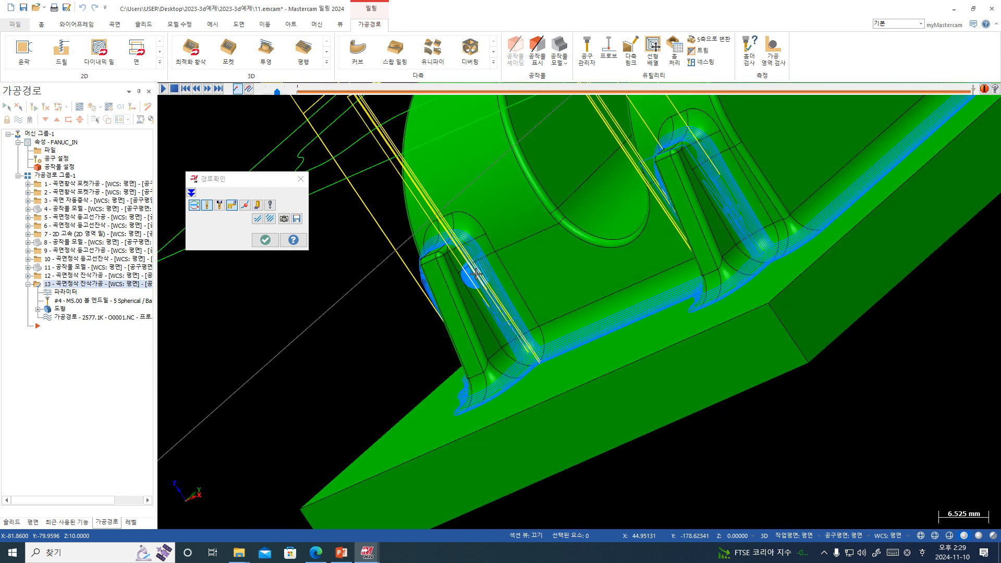
pyautogui.moveTo(547, 299); pyautogui.dragTo(593, 336, button='middle')
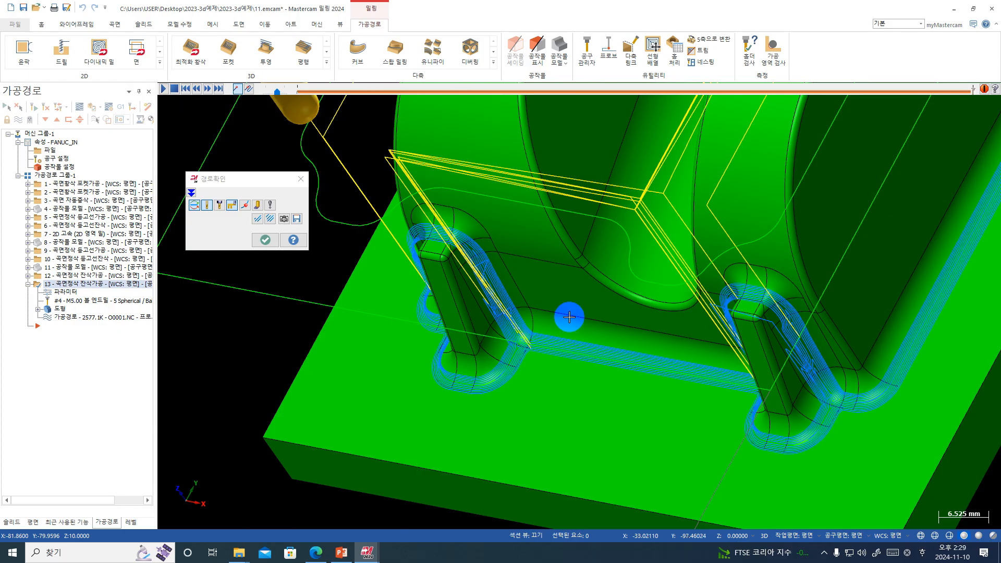
pyautogui.scroll(1, 443, 265)
pyautogui.scroll(1, 498, 278)
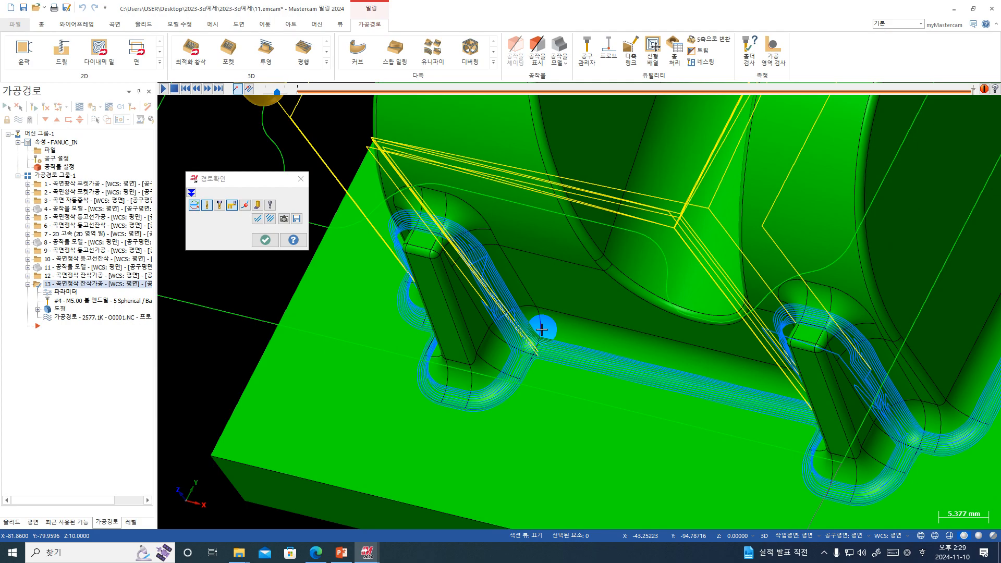
pyautogui.hotkey('ctrl', '1')
pyautogui.click(574, 379)
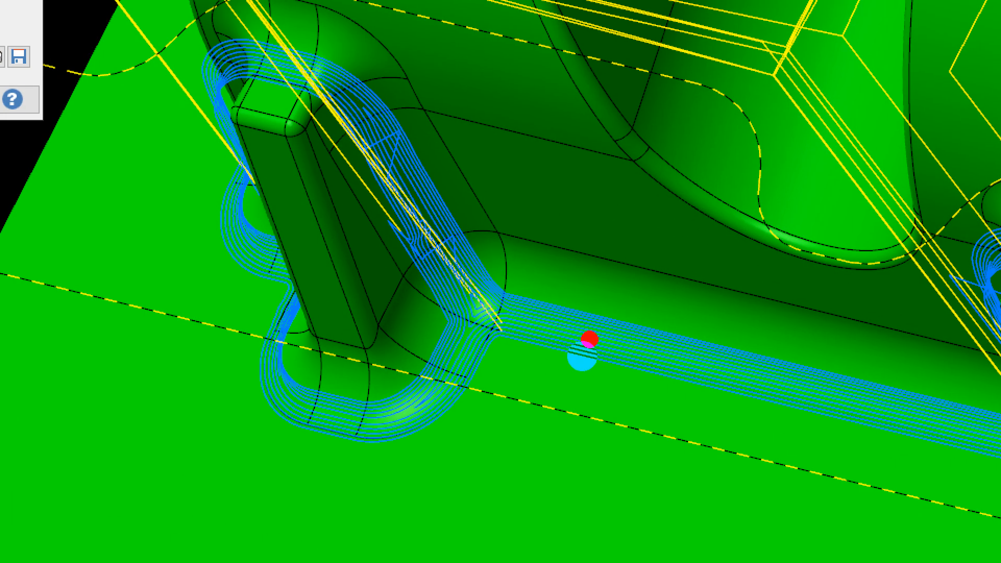
pyautogui.moveTo(594, 298)
pyautogui.mouseDown()
pyautogui.moveTo(560, 295)
pyautogui.moveTo(469, 252)
pyautogui.moveTo(382, 126)
pyautogui.moveTo(373, 90)
pyautogui.moveTo(390, 86)
pyautogui.moveTo(318, 92)
pyautogui.moveTo(314, 153)
pyautogui.mouseUp()
pyautogui.moveTo(378, 108); pyautogui.dragTo(389, 108)
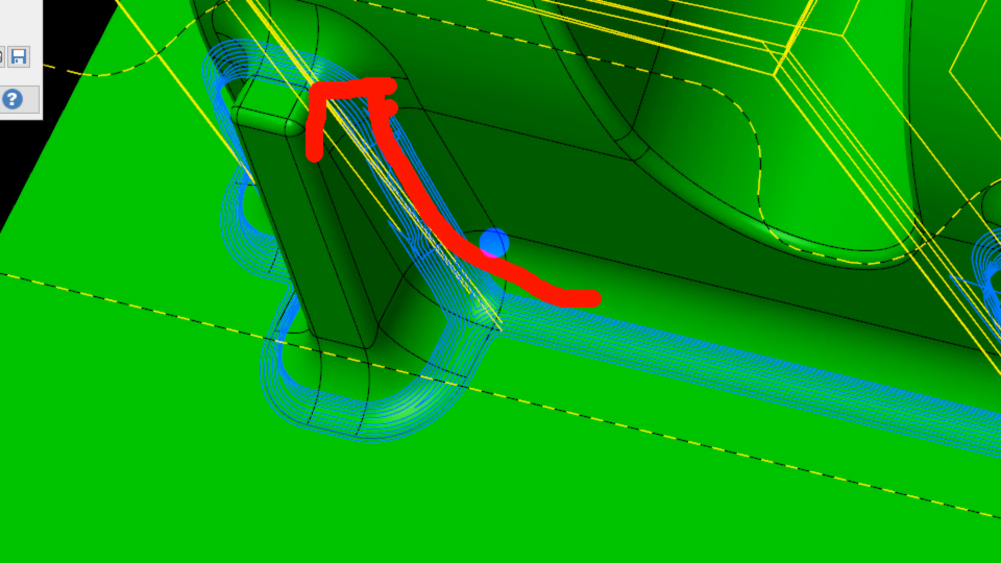
pyautogui.moveTo(491, 237)
pyautogui.mouseDown()
pyautogui.moveTo(392, 169)
pyautogui.moveTo(382, 138)
pyautogui.mouseUp()
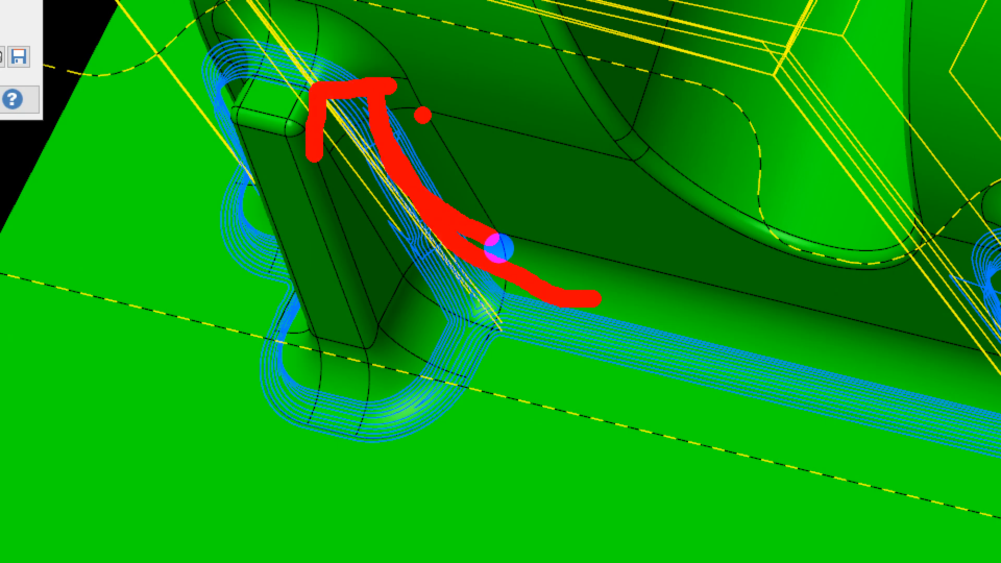
pyautogui.moveTo(492, 145)
pyautogui.mouseDown()
pyautogui.moveTo(345, 180)
pyautogui.moveTo(442, 233)
pyautogui.moveTo(369, 265)
pyautogui.moveTo(414, 277)
pyautogui.mouseUp()
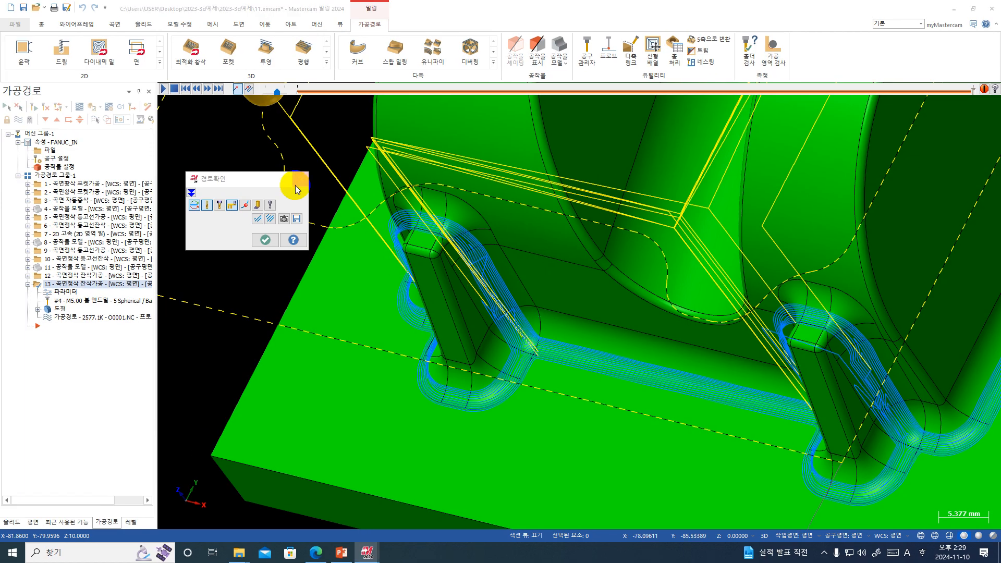
# - Close the backplot of the collapse leftover toolpath and return to the whole part
pyautogui.click(295, 185)
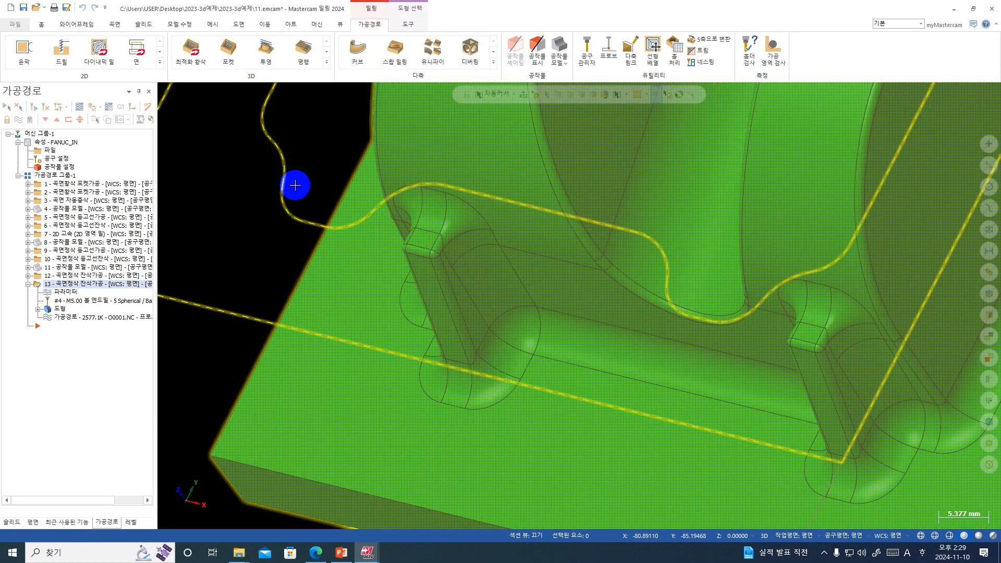
pyautogui.scroll(-10, 329, 240)
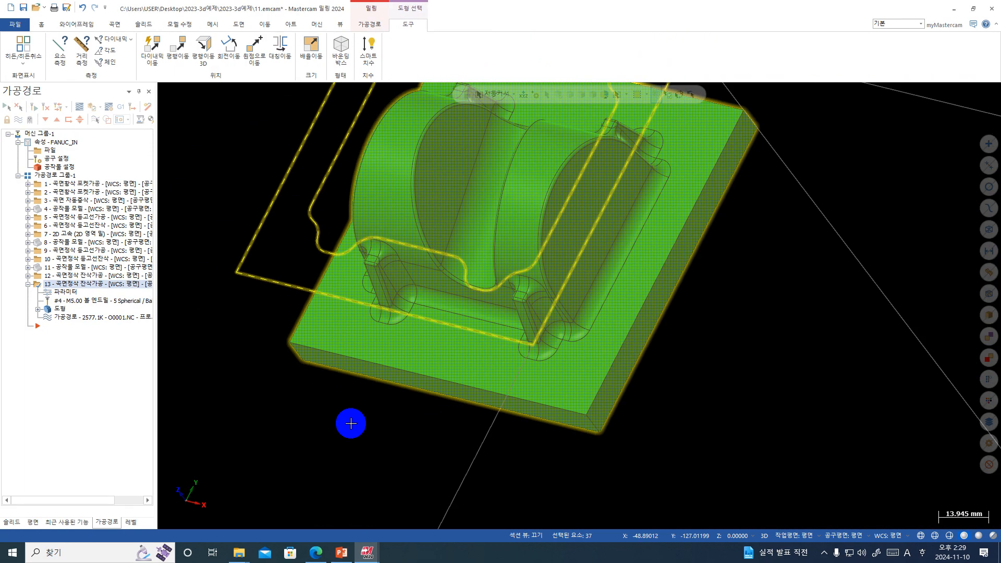
# - Save the current 11.emcam part with its finished leftover toolpaths
pyautogui.scroll(-5, 751, 407)
pyautogui.rightClick(893, 362)
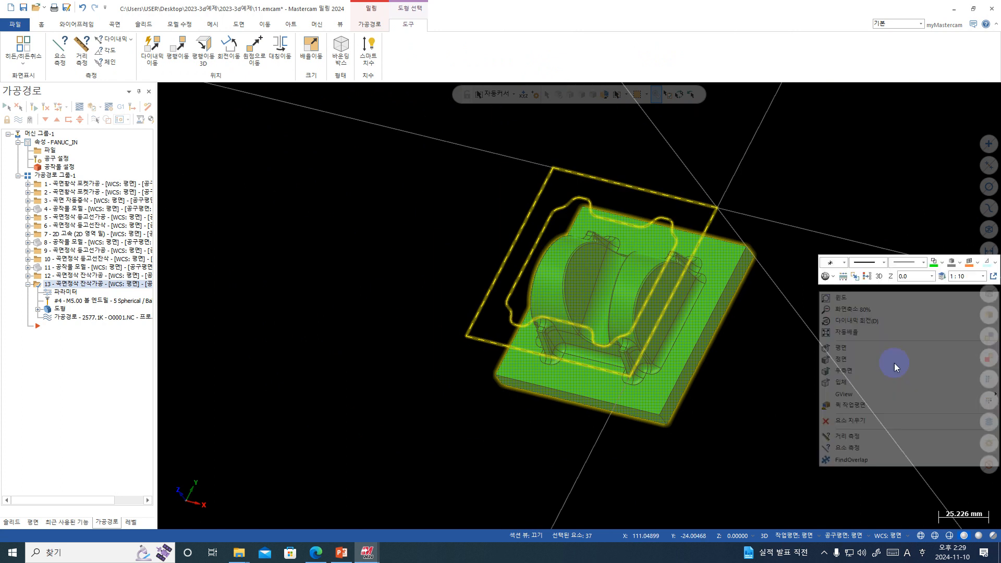
pyautogui.click(878, 347)
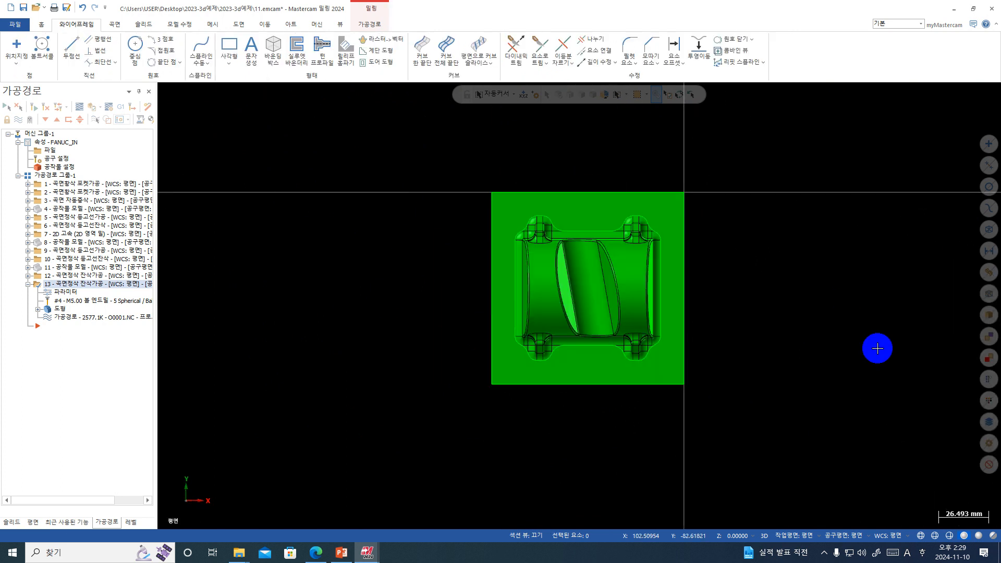
pyautogui.moveTo(514, 328); pyautogui.dragTo(509, 257, button='middle')
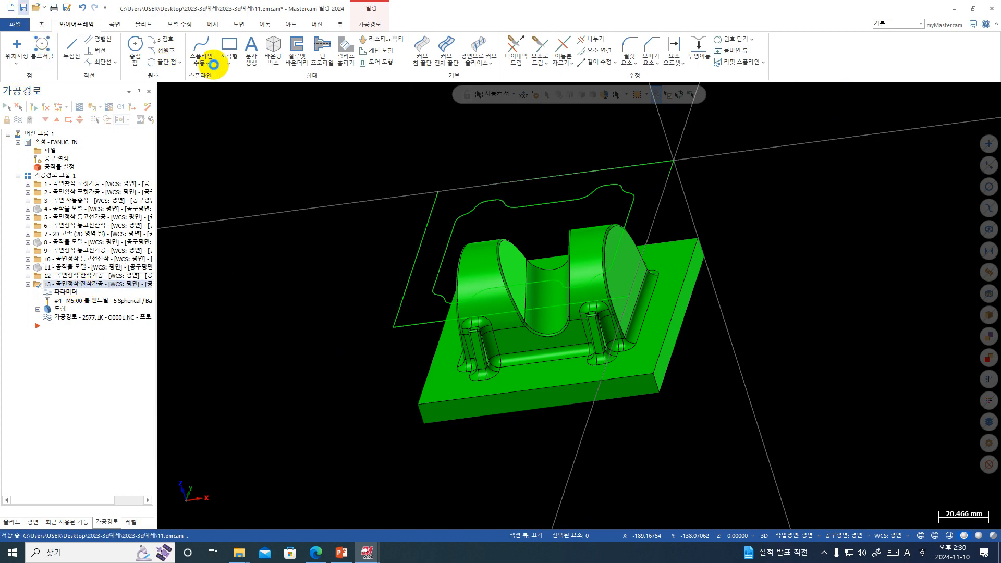
pyautogui.hotkey('ctrl', 's')
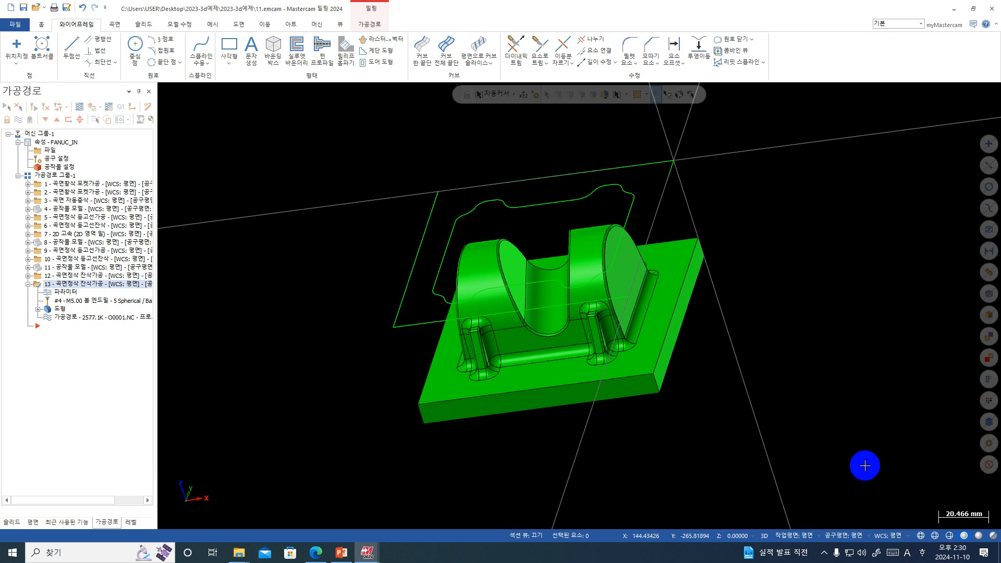
# - Shrink the program window and open the desktop's 2023-3d예제 folder and its 2023-3d예제 subfolder beside it
pyautogui.click(976, 9)
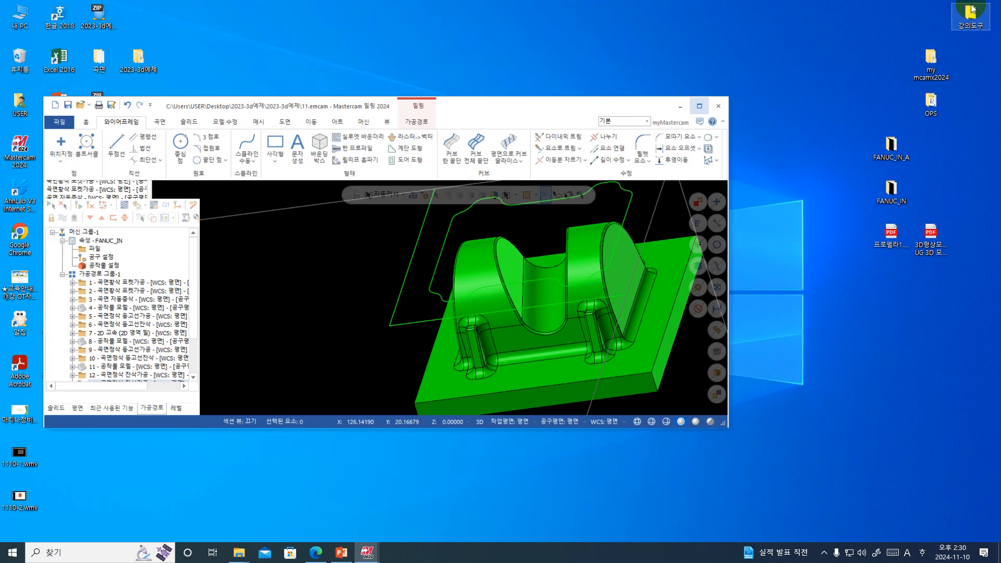
pyautogui.moveTo(514, 107); pyautogui.dragTo(545, 21)
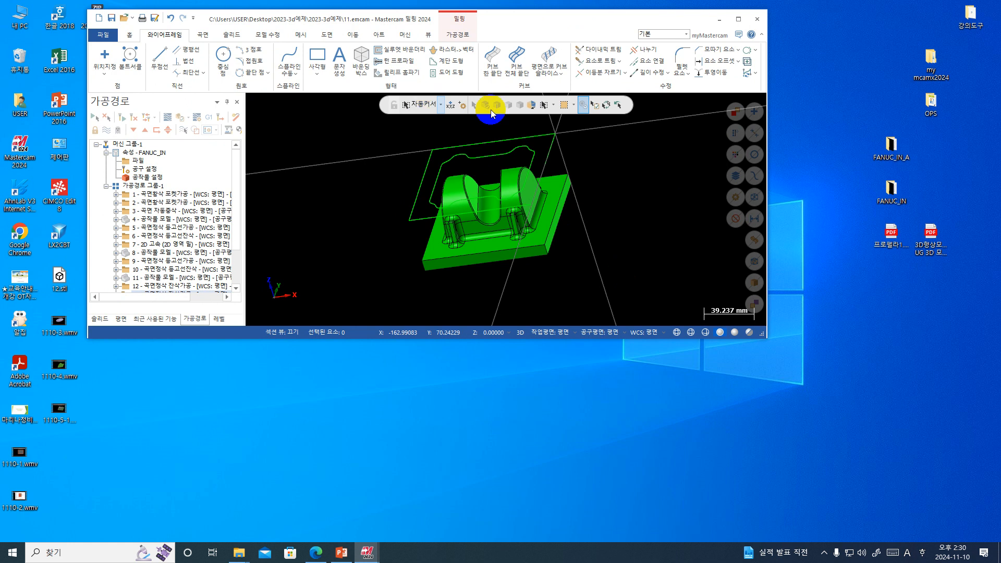
pyautogui.moveTo(514, 16); pyautogui.dragTo(621, 339)
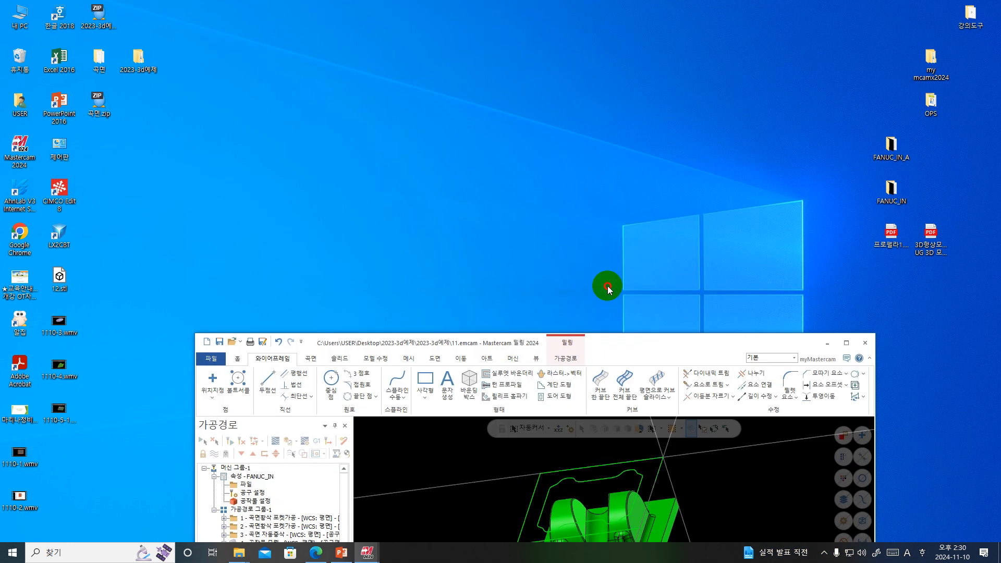
pyautogui.moveTo(608, 288); pyautogui.dragTo(561, 36)
pyautogui.click(126, 66)
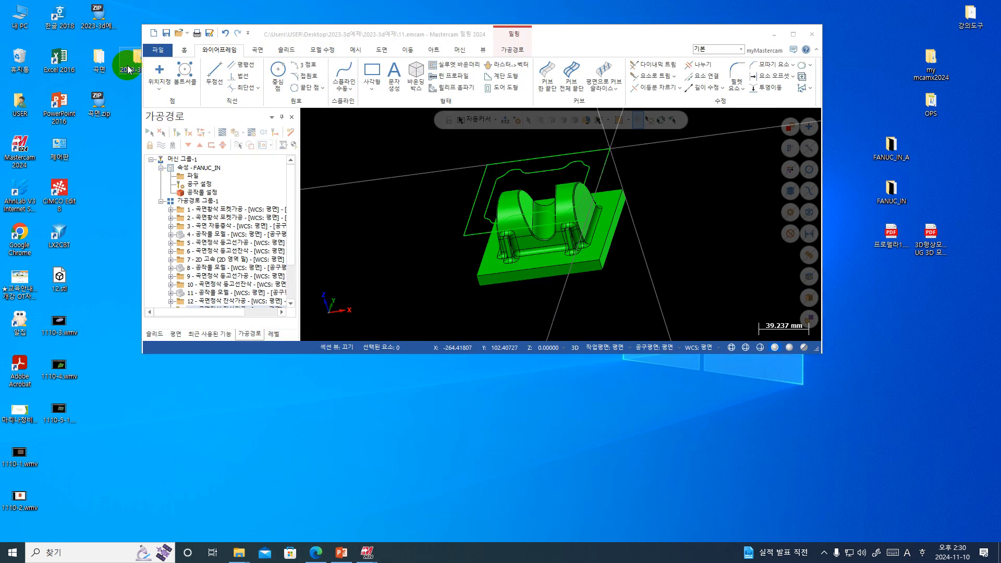
pyautogui.doubleClick(128, 70)
pyautogui.doubleClick(515, 178)
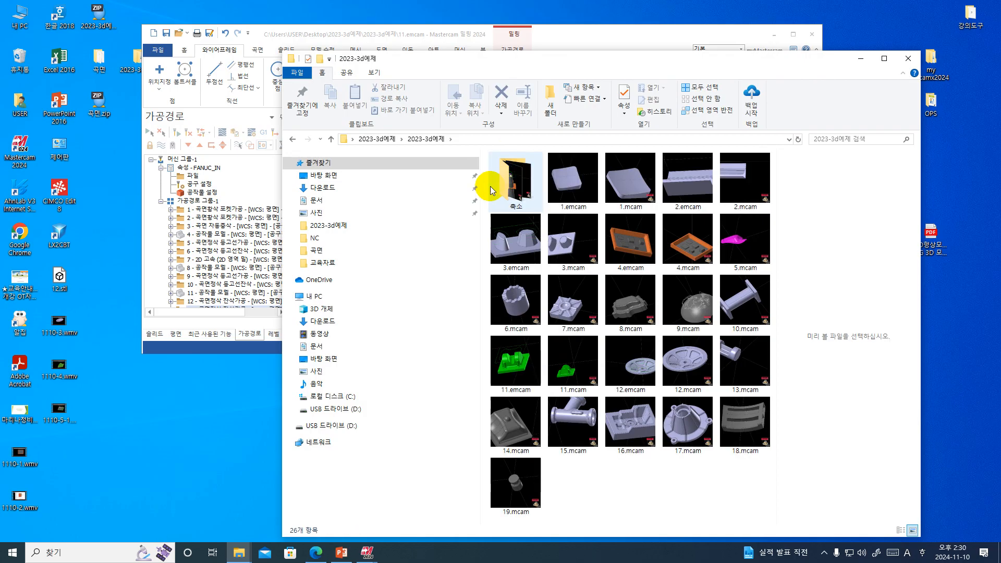
pyautogui.moveTo(605, 60); pyautogui.dragTo(733, 38)
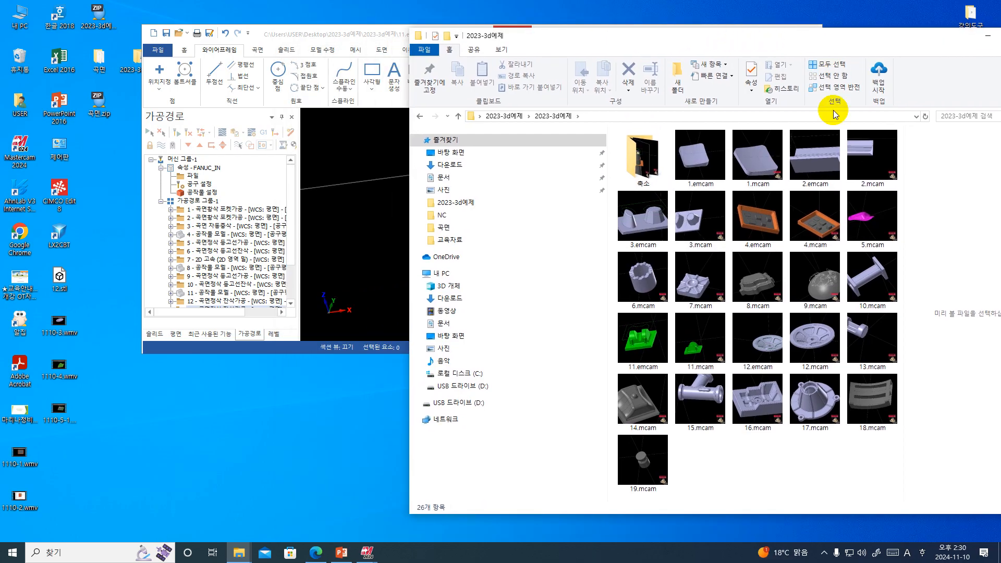
# - Open 2.mcam from the folder in Mastercam, maximize the program window and show the part from the top
pyautogui.click(859, 140)
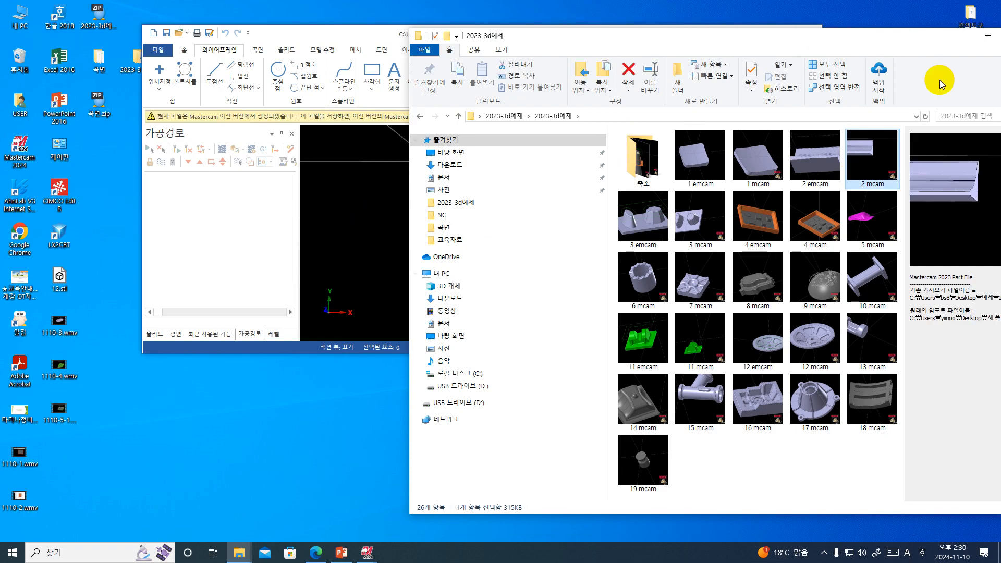
pyautogui.moveTo(921, 37); pyautogui.dragTo(753, 47)
pyautogui.click(817, 45)
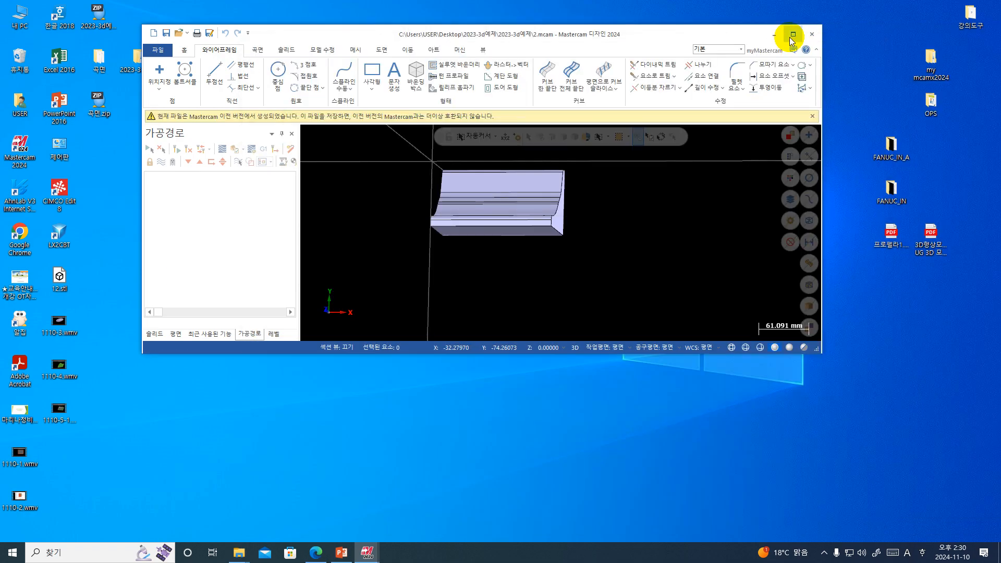
pyautogui.click(791, 36)
pyautogui.rightClick(661, 205)
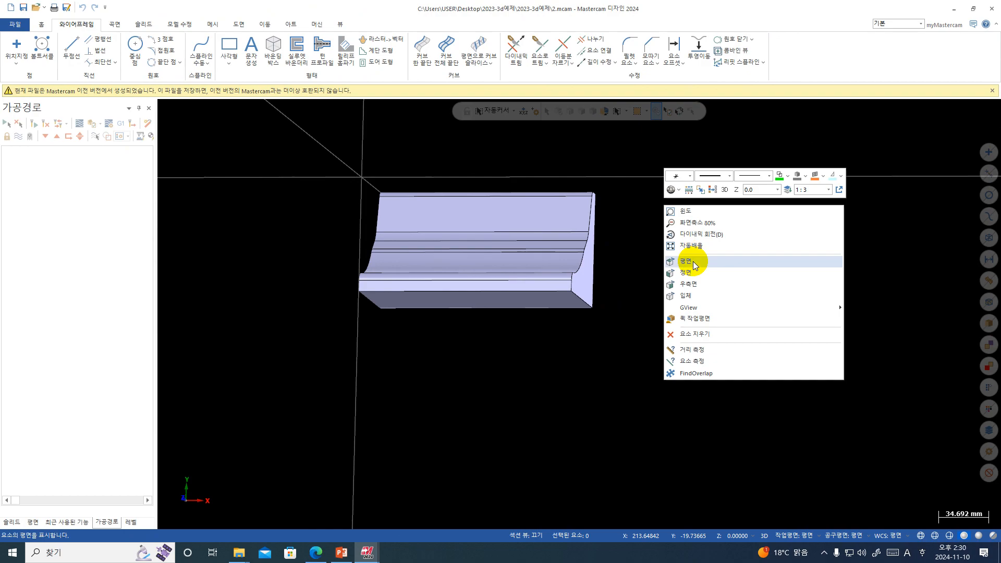
pyautogui.click(692, 260)
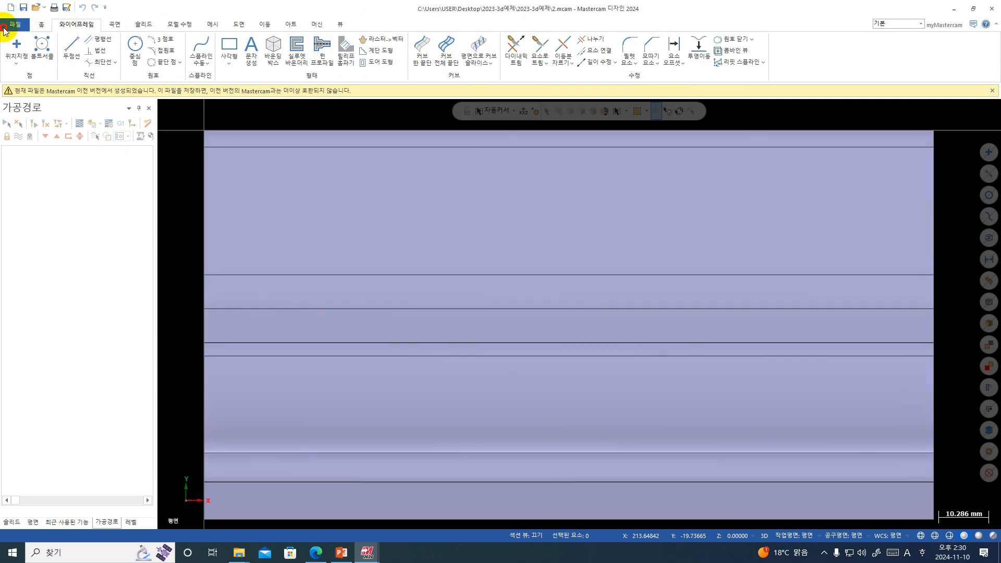
# - Save a copy of the part in the same folder under the name 2고속.emcam
pyautogui.click(10, 25)
pyautogui.click(43, 164)
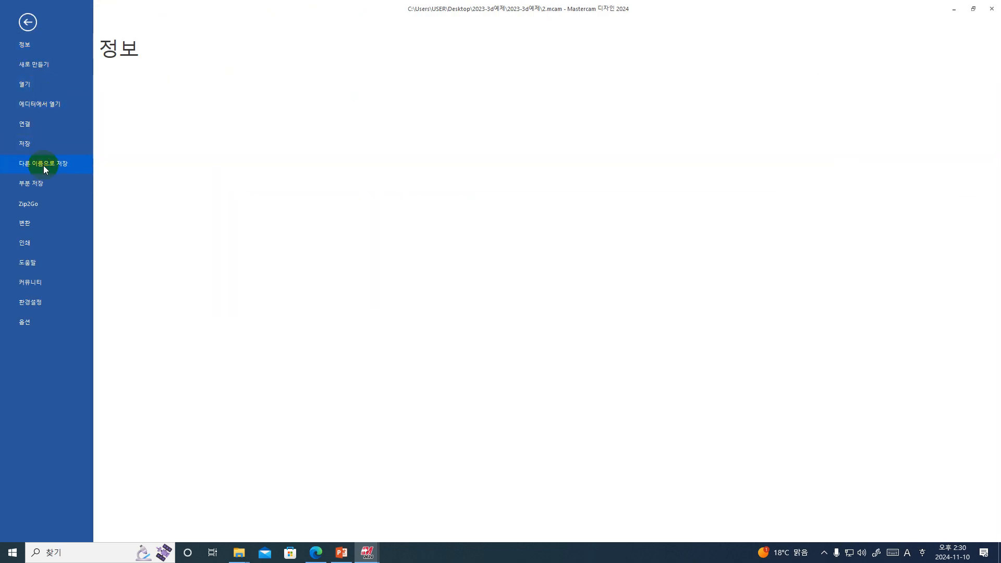
pyautogui.click(241, 110)
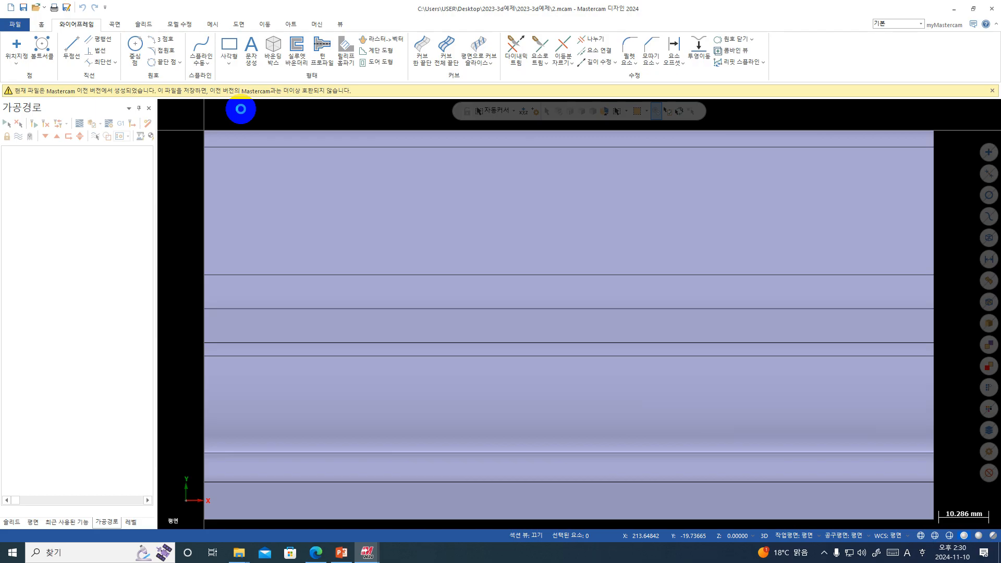
pyautogui.click(119, 196)
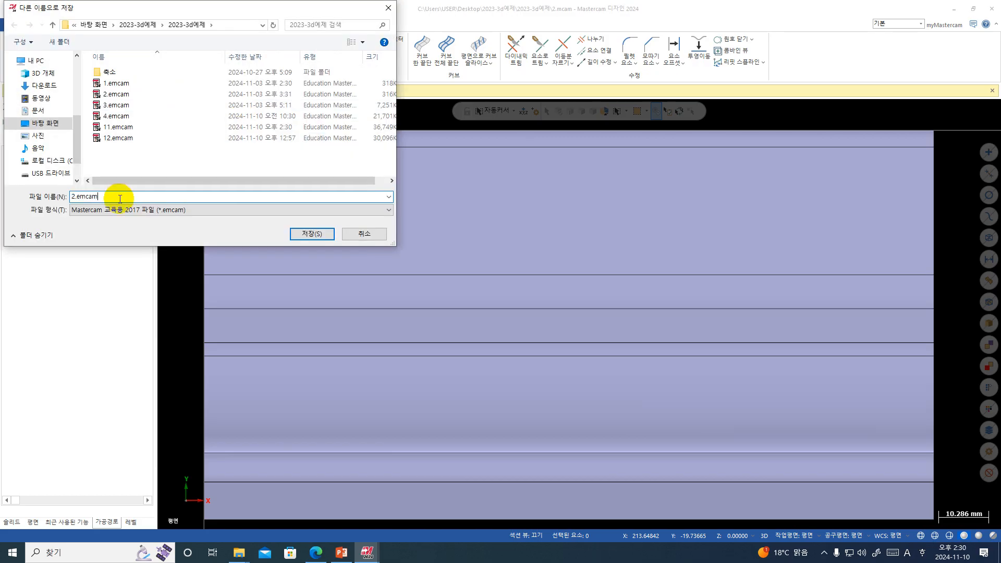
pyautogui.click(77, 196)
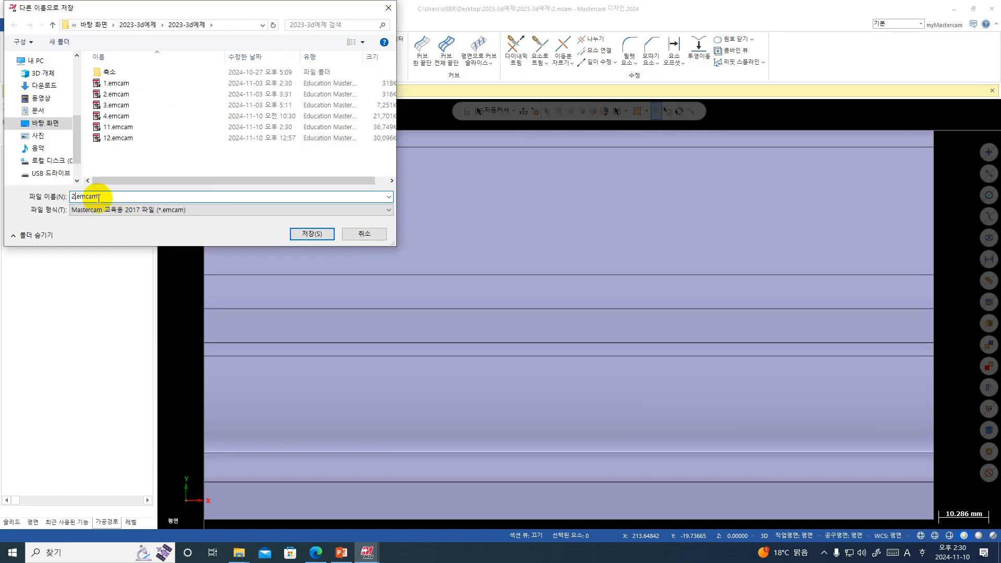
pyautogui.press('Hangul')
pyautogui.write('고속')
pyautogui.press('Return')
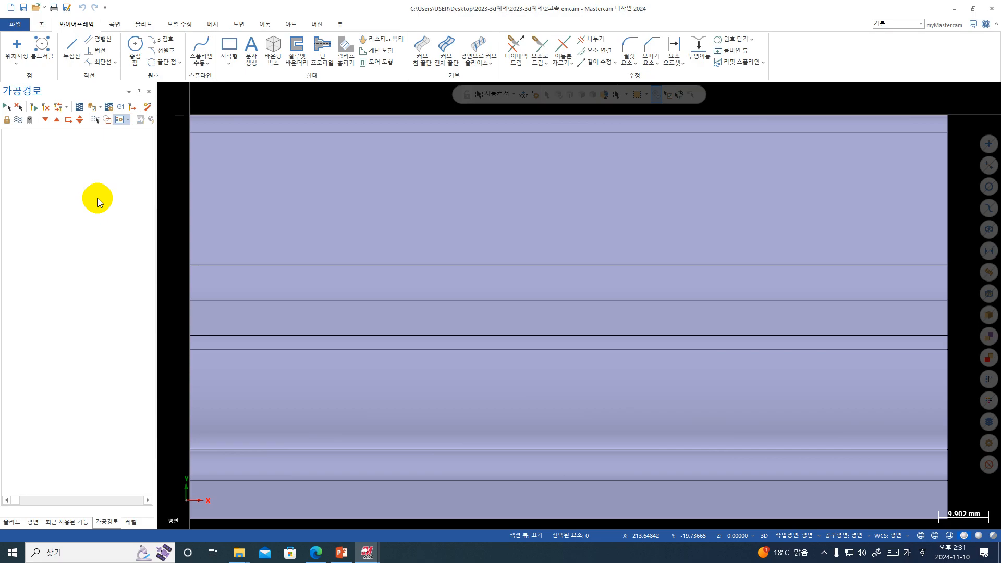
# - Select the whole solid in the top view and make level 2 the active level
pyautogui.scroll(-3, 480, 257)
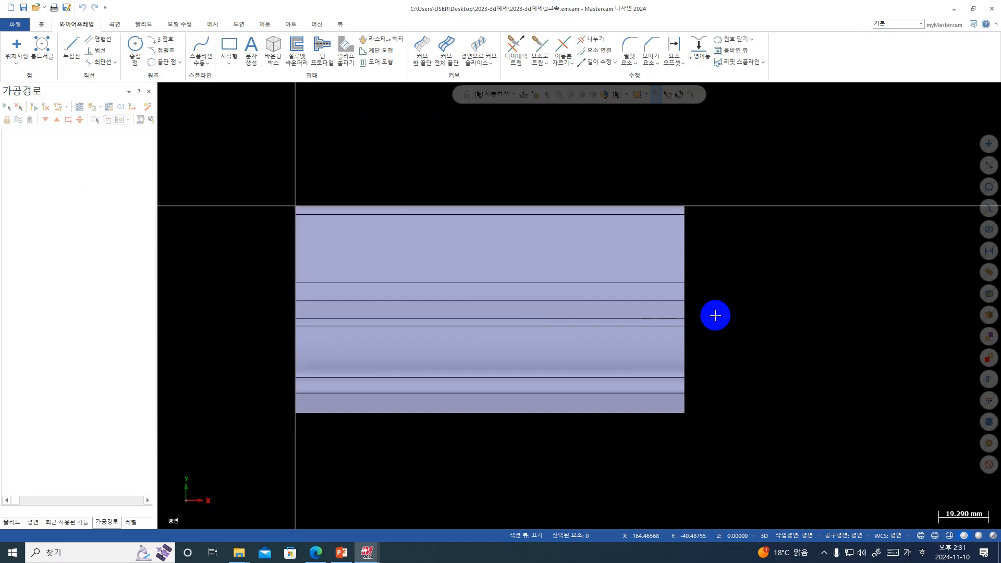
pyautogui.moveTo(715, 315); pyautogui.dragTo(800, 208, button='middle')
pyautogui.rightClick(800, 207)
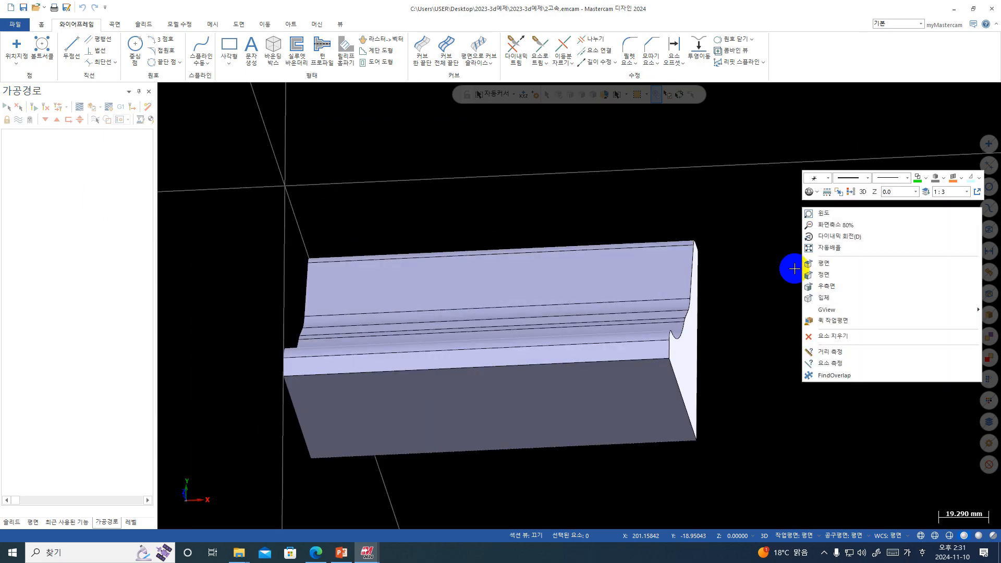
pyautogui.click(823, 266)
pyautogui.moveTo(231, 161); pyautogui.dragTo(793, 474)
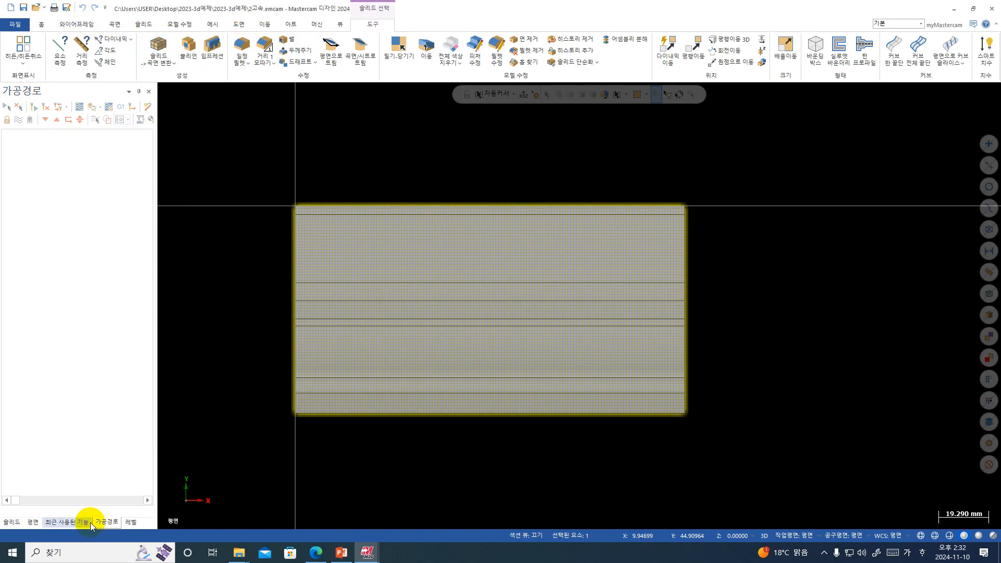
pyautogui.click(131, 522)
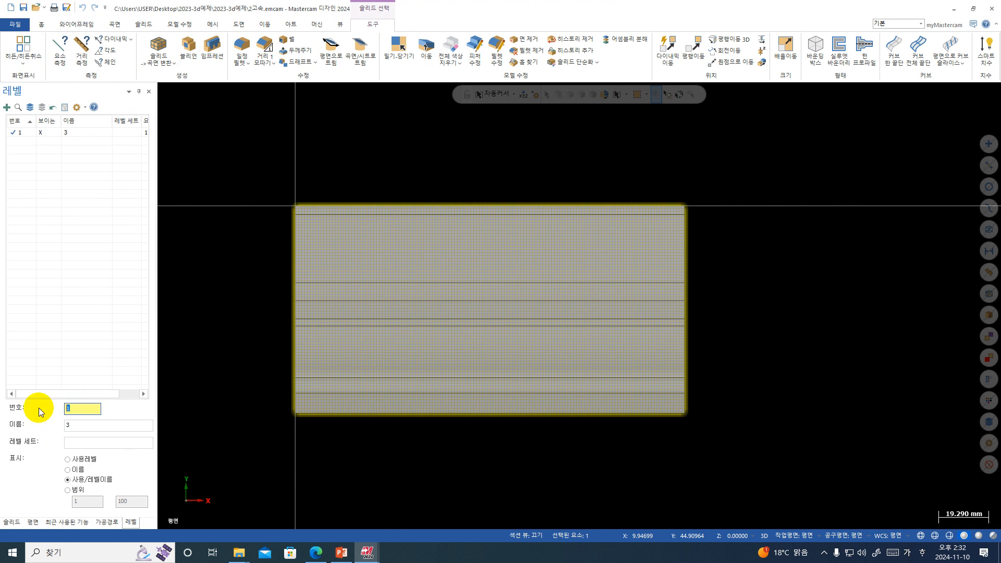
pyautogui.write('2')
pyautogui.press('Return')
# - Create a bounding box around the selected solid on level 2
pyautogui.click(67, 26)
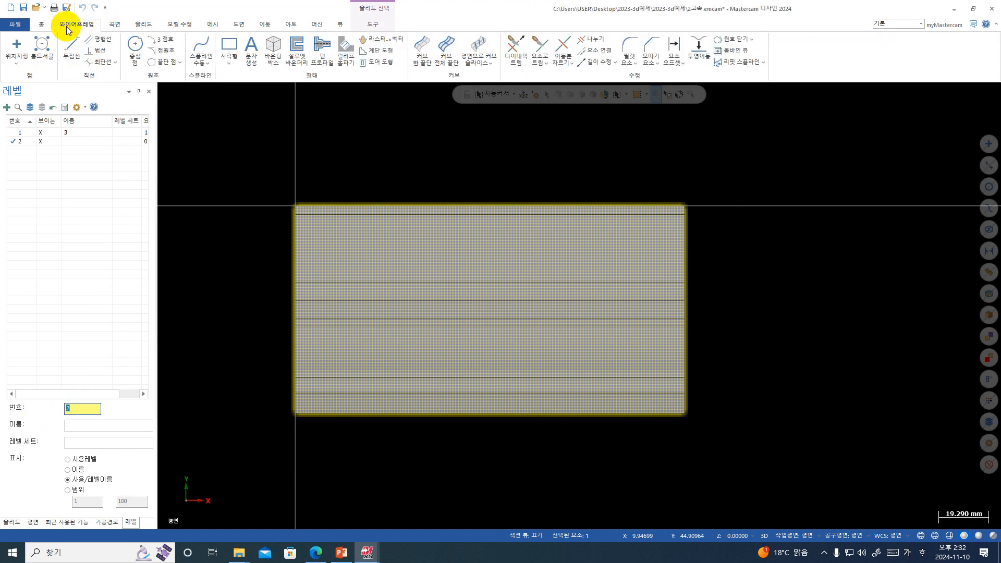
pyautogui.click(268, 54)
pyautogui.click(127, 110)
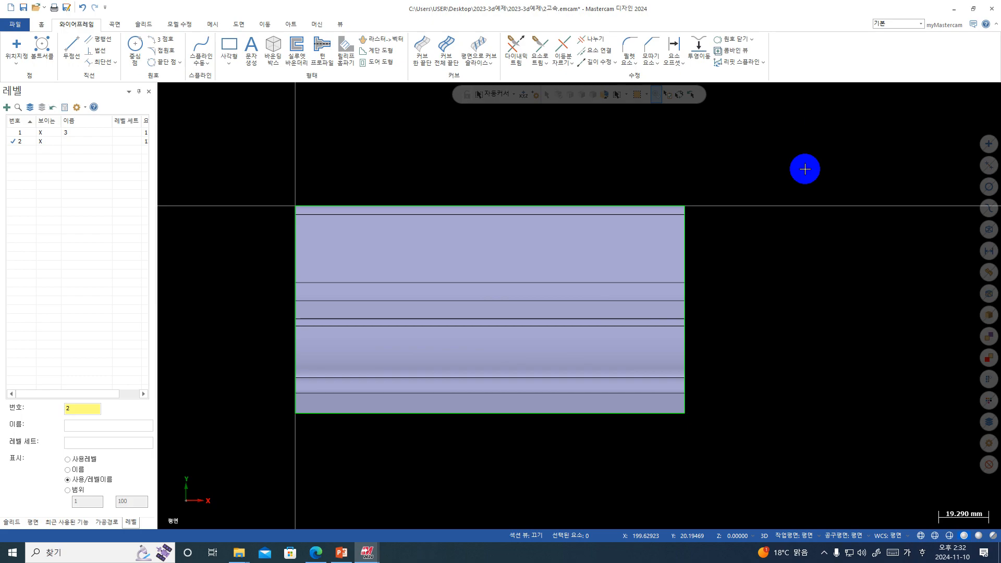
# - Dynamically move the solid and its bounding box so the box's upper front-left corner sits on the origin
pyautogui.moveTo(771, 165); pyautogui.dragTo(263, 485)
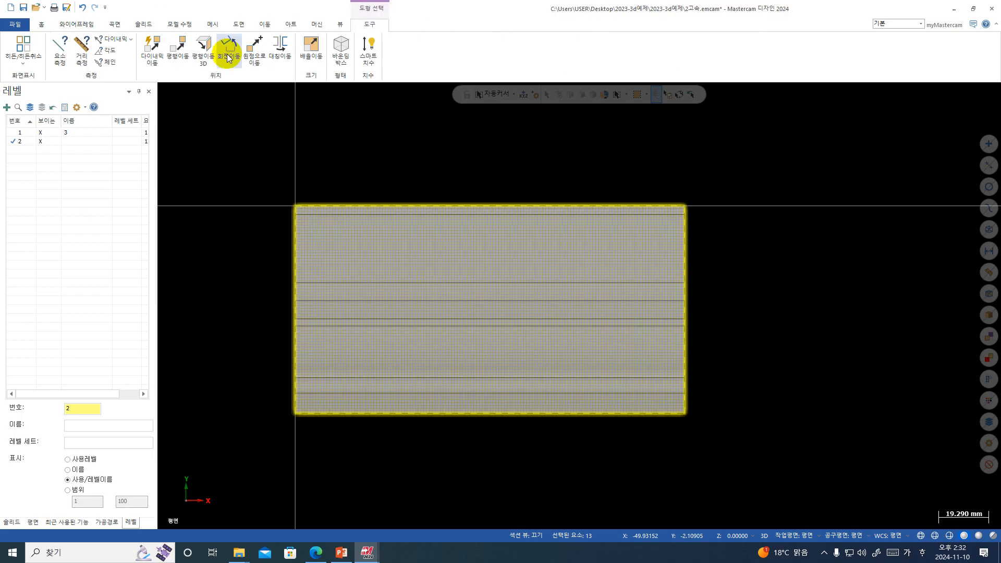
pyautogui.click(158, 51)
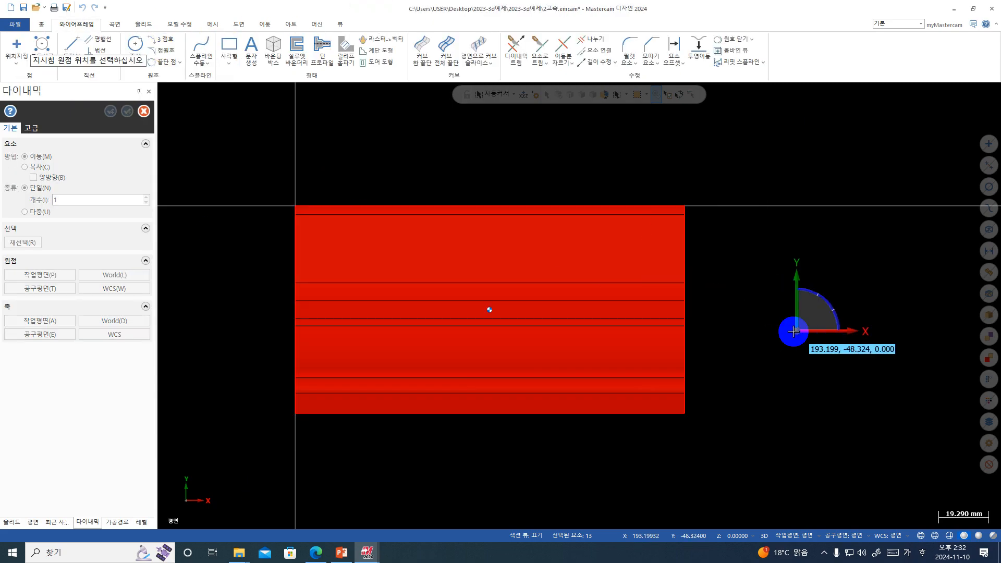
pyautogui.moveTo(793, 331); pyautogui.dragTo(781, 287, button='middle')
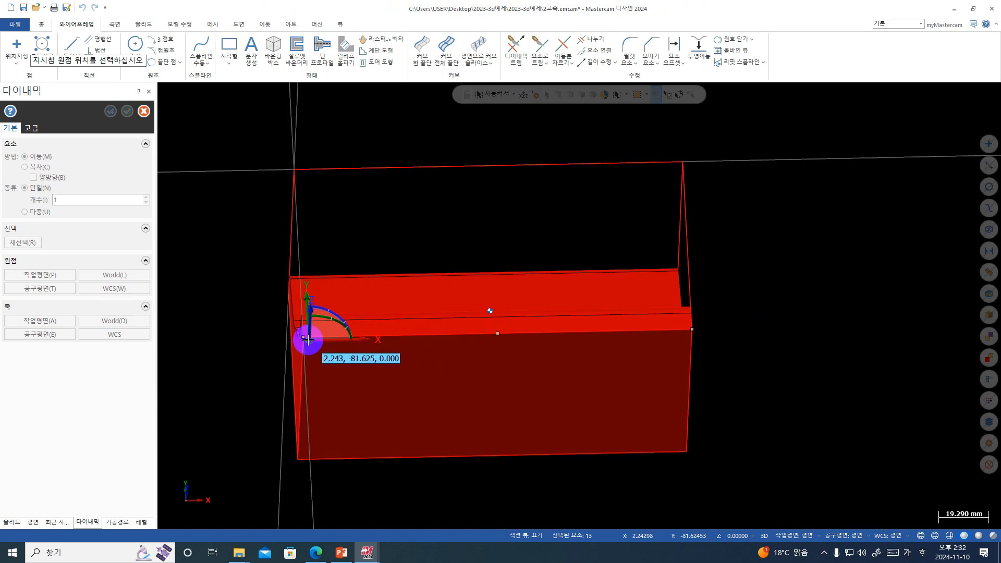
pyautogui.click(303, 339)
pyautogui.moveTo(316, 340); pyautogui.dragTo(404, 344, button='middle')
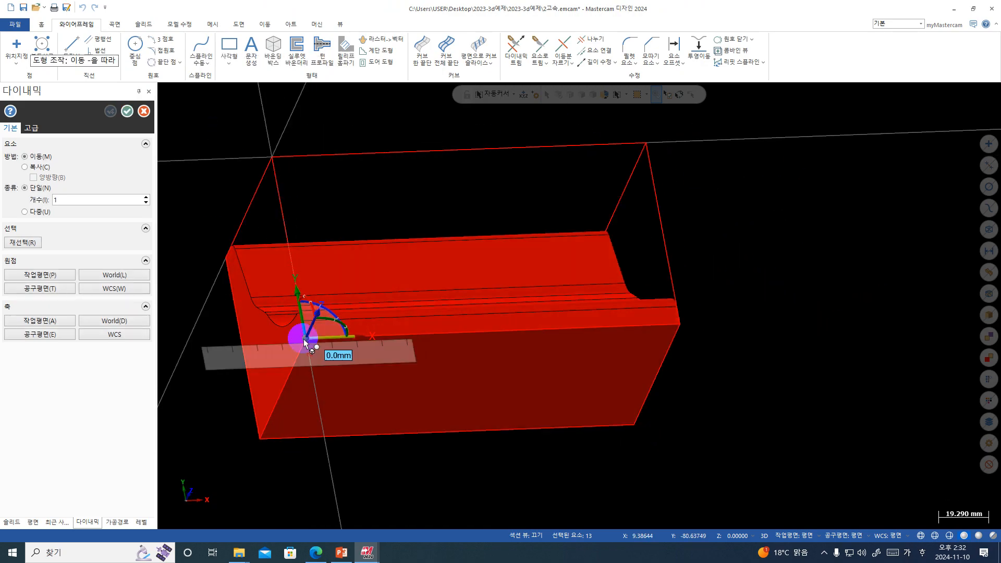
pyautogui.click(304, 338)
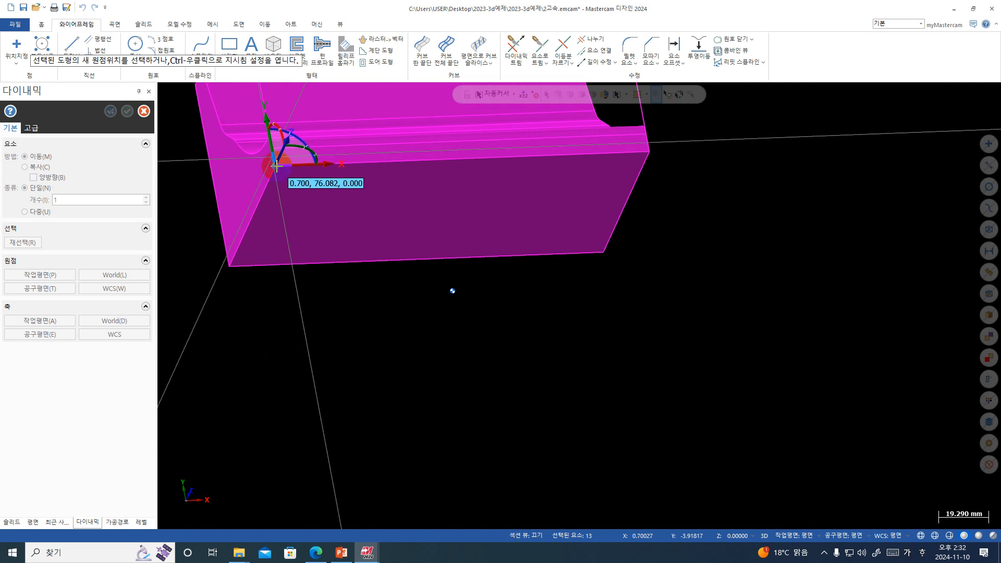
pyautogui.click(275, 158)
# - Rotate the solid and bounding box 180 degrees about the vertical axis at the origin and apply the transform
pyautogui.moveTo(413, 244); pyautogui.dragTo(377, 267, button='middle')
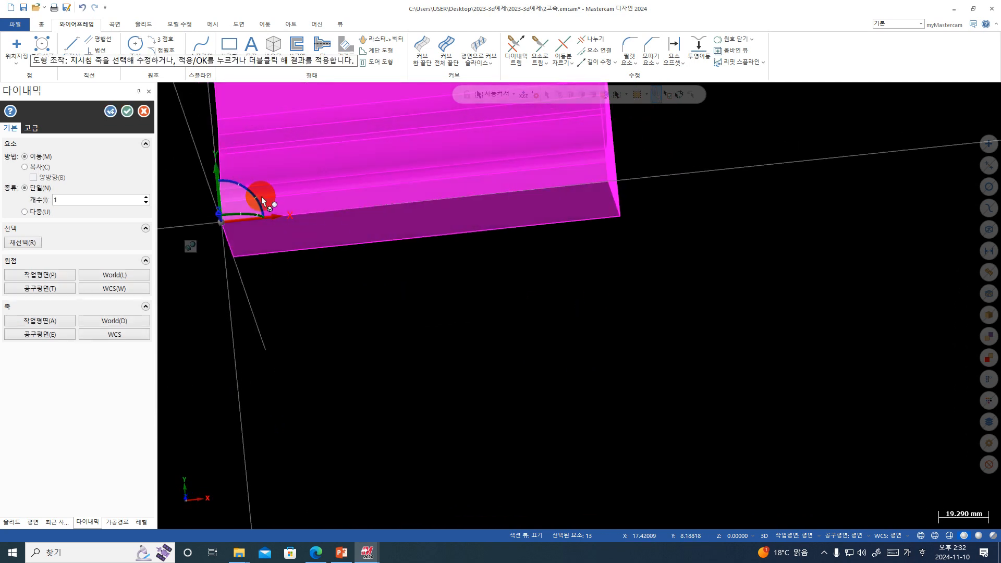
pyautogui.click(221, 222)
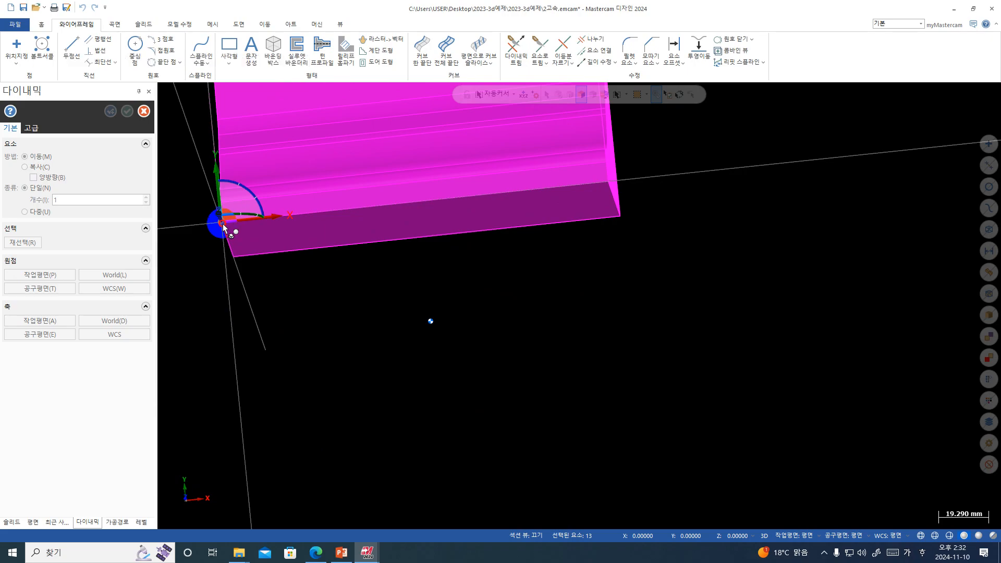
pyautogui.moveTo(248, 190); pyautogui.dragTo(229, 150)
pyautogui.write('180')
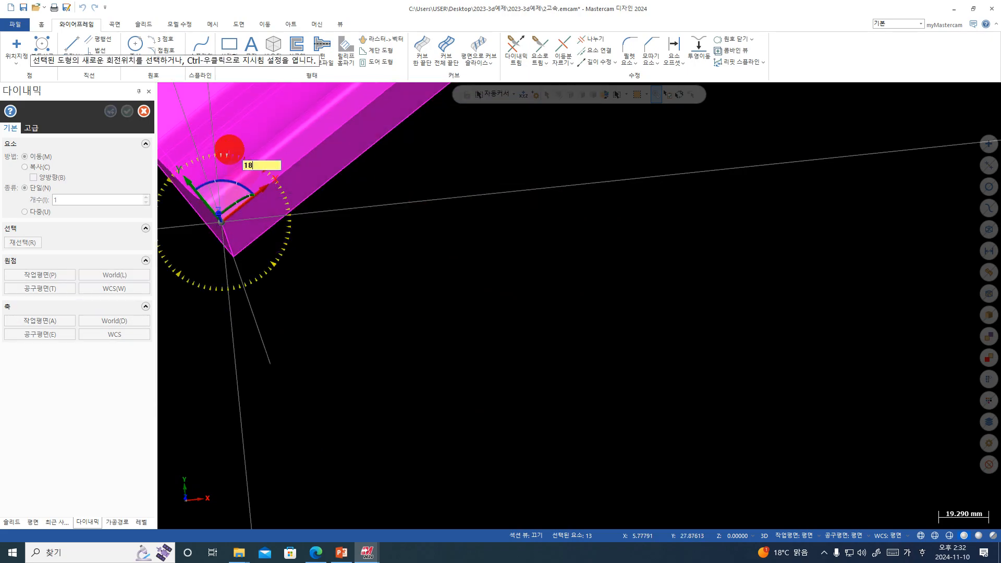
pyautogui.press('Return')
pyautogui.scroll(1, 548, 278)
pyautogui.press('Return')
pyautogui.press('Return')
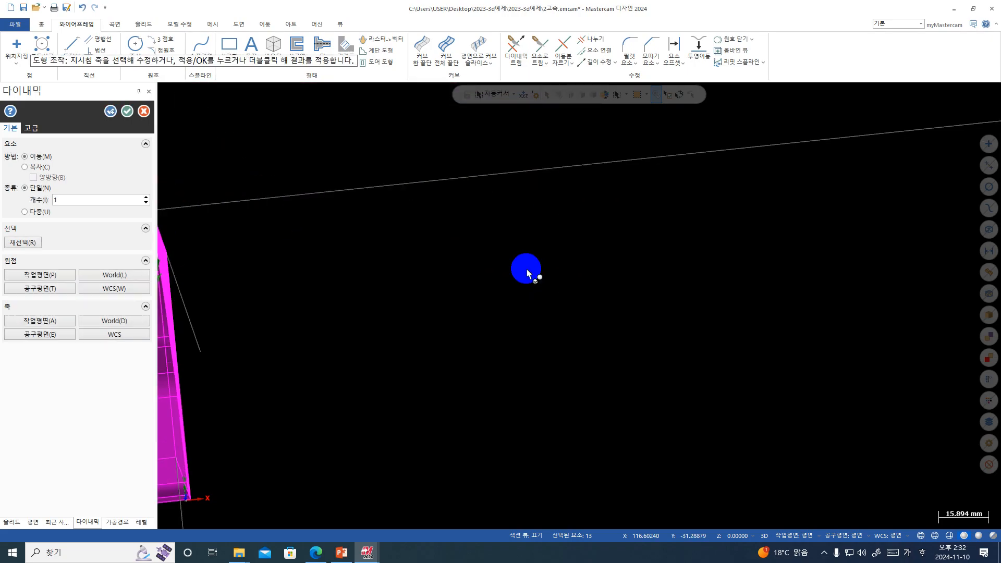
pyautogui.scroll(-1, 736, 281)
pyautogui.click(565, 116)
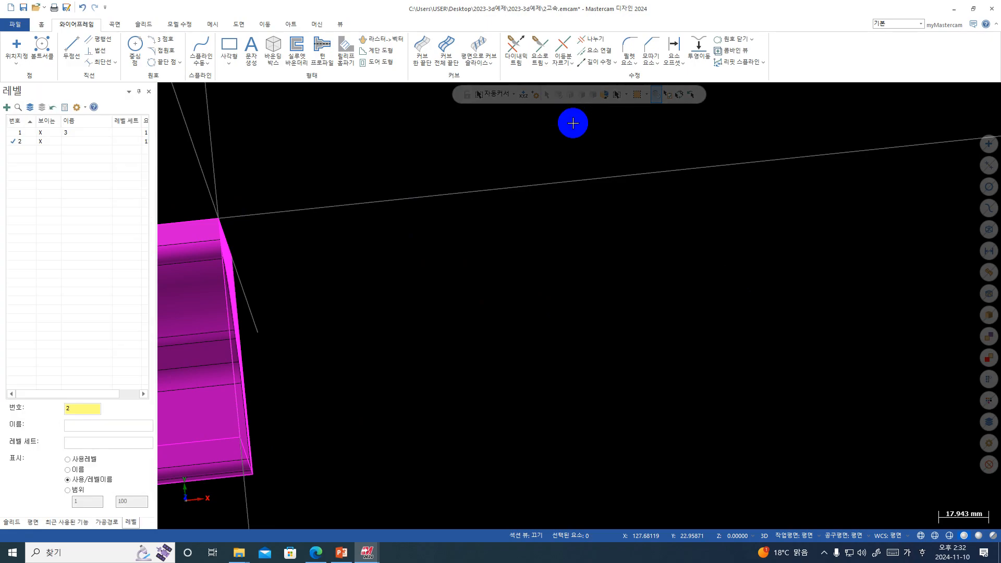
# - Clear the transform result colours from the solid and its bounding box
pyautogui.moveTo(530, 223); pyautogui.dragTo(501, 166, button='middle')
pyautogui.rightClick(552, 158)
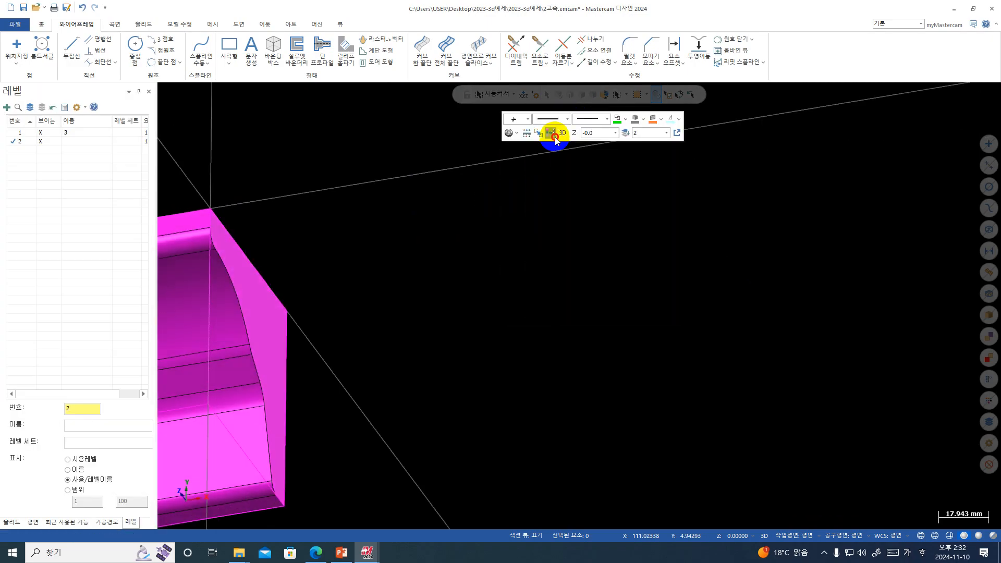
pyautogui.click(551, 134)
pyautogui.moveTo(676, 301)
pyautogui.mouseDown(button='middle')
pyautogui.moveTo(702, 340)
pyautogui.moveTo(436, 369)
pyautogui.mouseUp(button='middle')
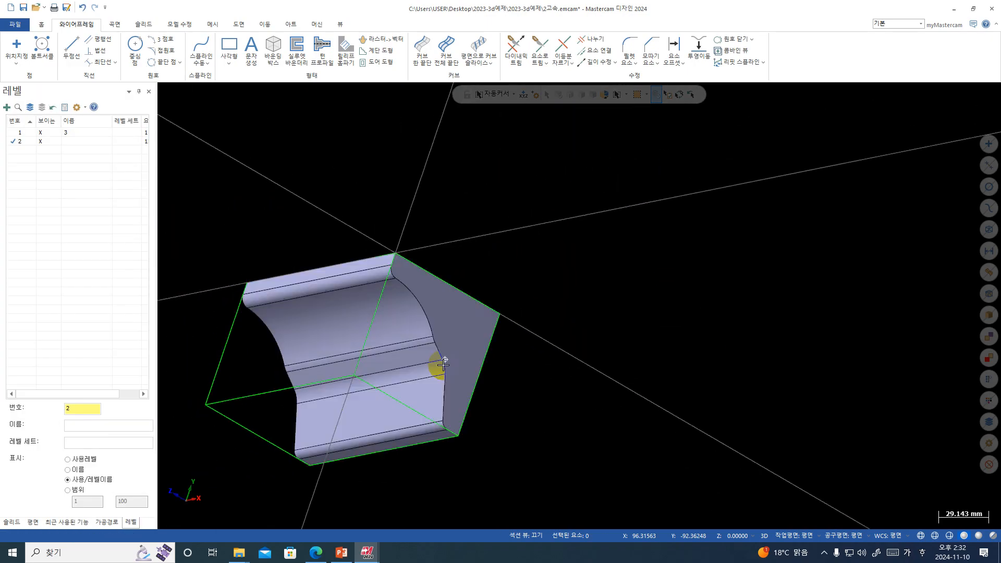
# - Make level 1 the active level and hide the bounding box on level 2
pyautogui.click(40, 134)
pyautogui.click(40, 134)
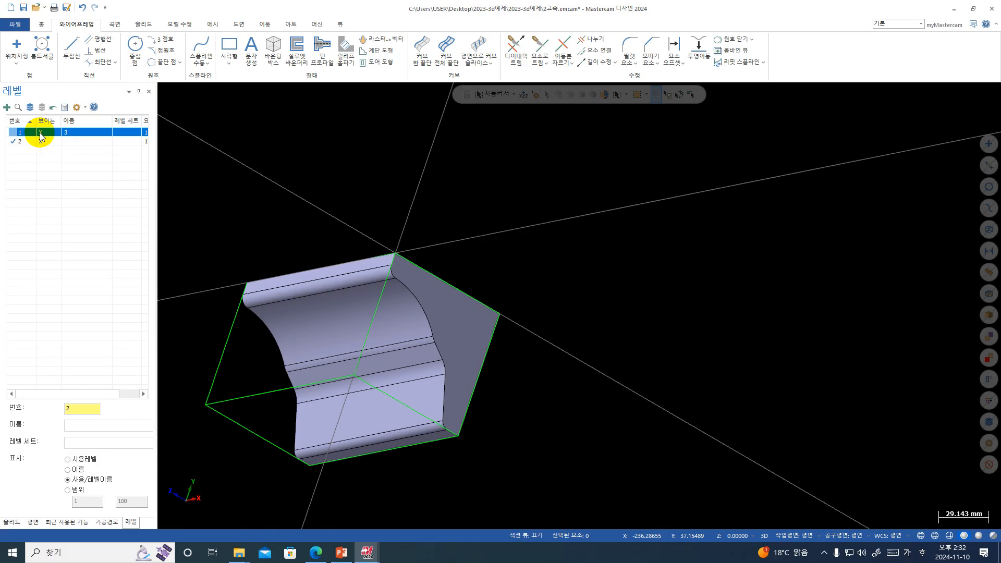
pyautogui.click(11, 133)
pyautogui.click(40, 142)
pyautogui.moveTo(579, 264); pyautogui.dragTo(549, 285, button='middle')
pyautogui.scroll(-1, 774, 318)
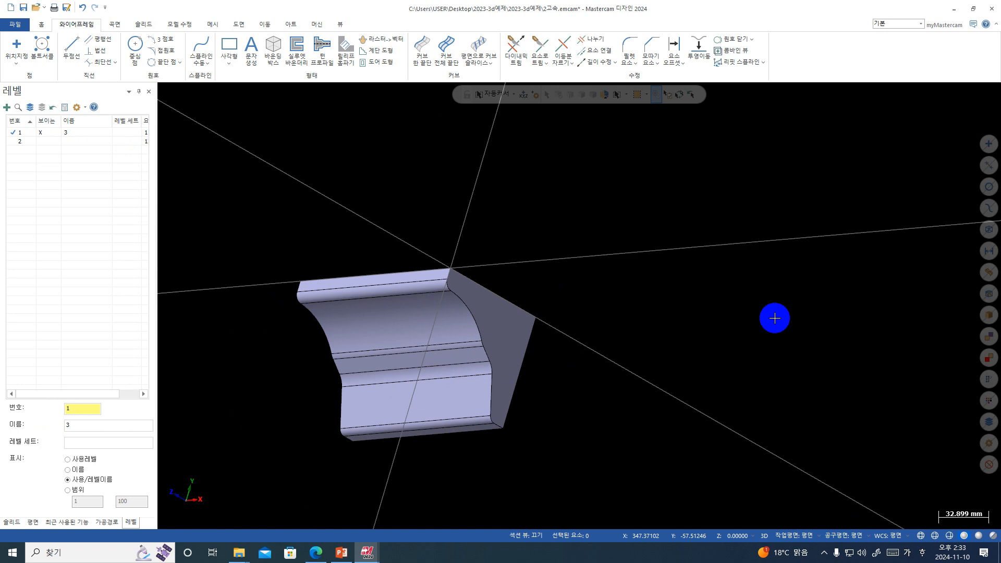
# - Make a new level 3 active and create a silhouette boundary of the whole solid on it
pyautogui.doubleClick(74, 408)
pyautogui.write('3')
pyautogui.press('Return')
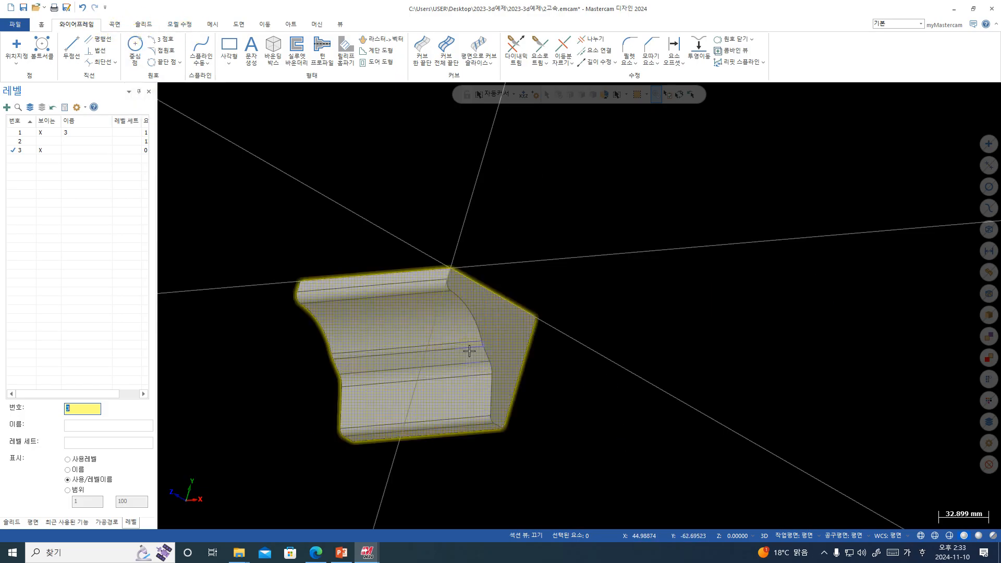
pyautogui.click(299, 44)
pyautogui.moveTo(649, 200); pyautogui.dragTo(274, 459)
pyautogui.press('Return')
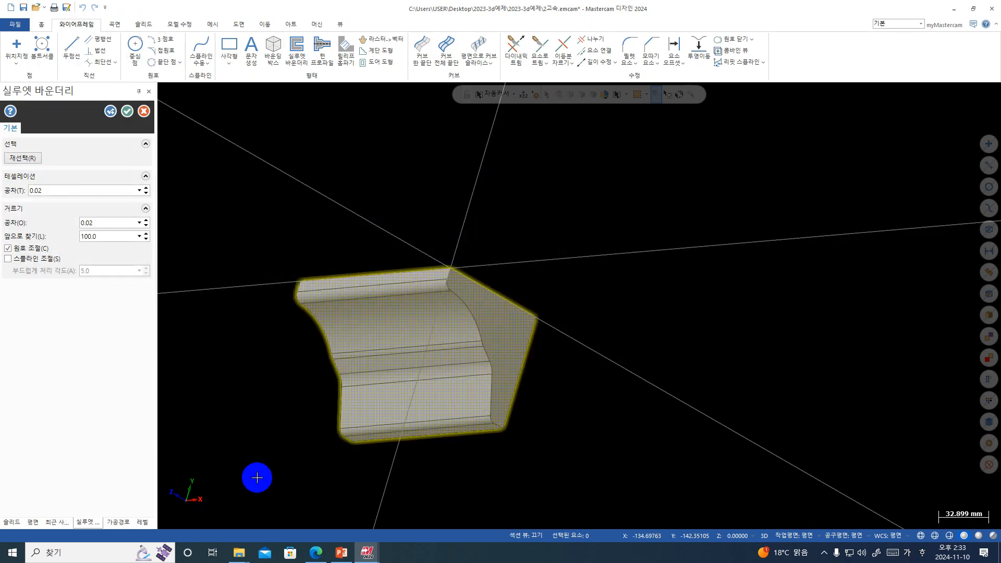
pyautogui.click(125, 111)
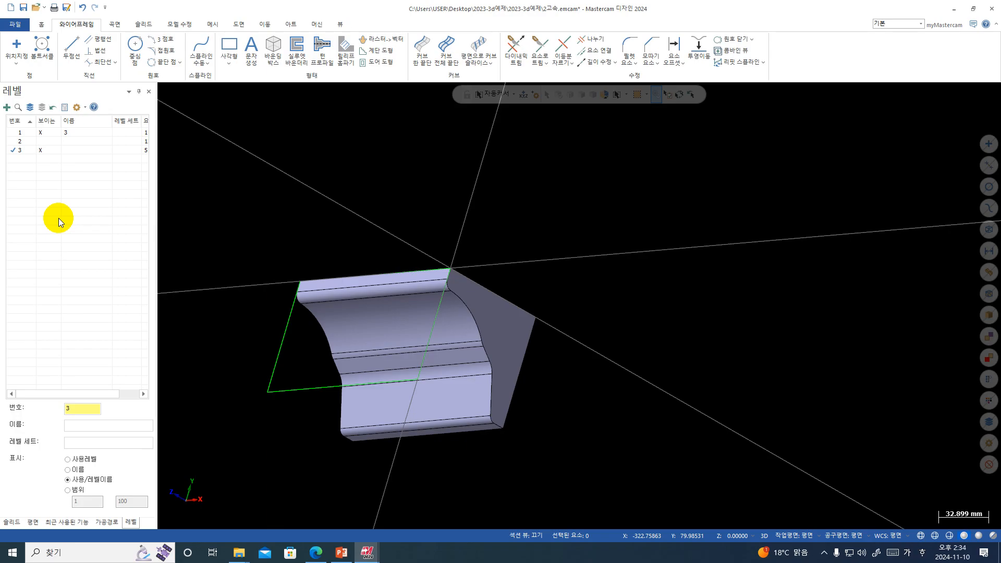
# - Add a milling machine group using the FANUC_IN.mcam-mmd machine definition
pyautogui.click(108, 521)
pyautogui.click(316, 24)
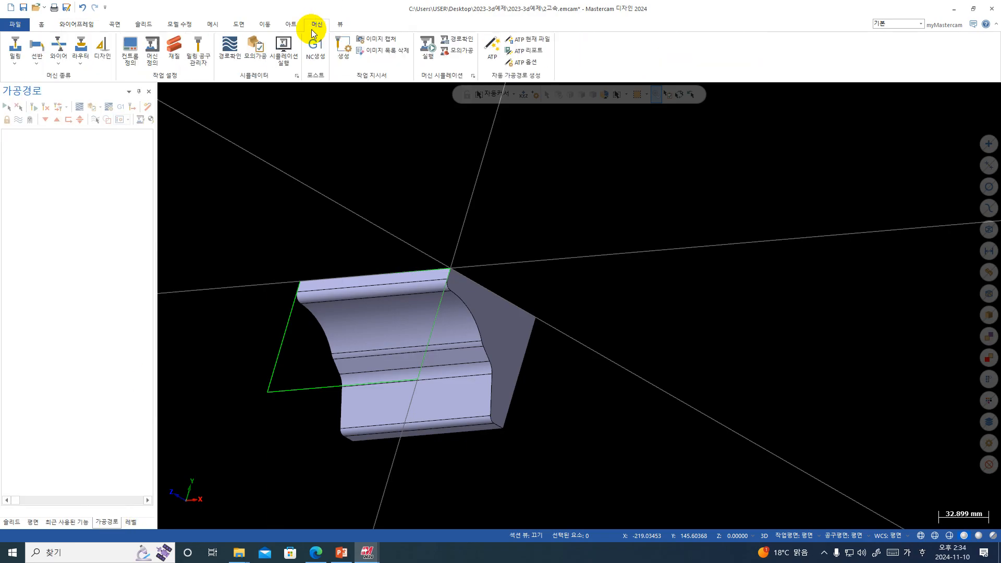
pyautogui.click(14, 62)
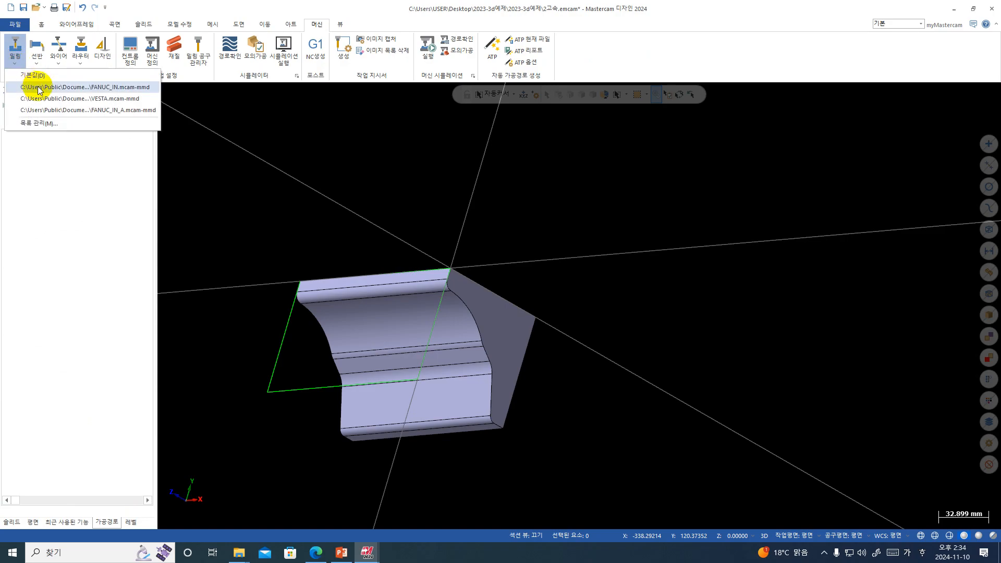
pyautogui.click(39, 88)
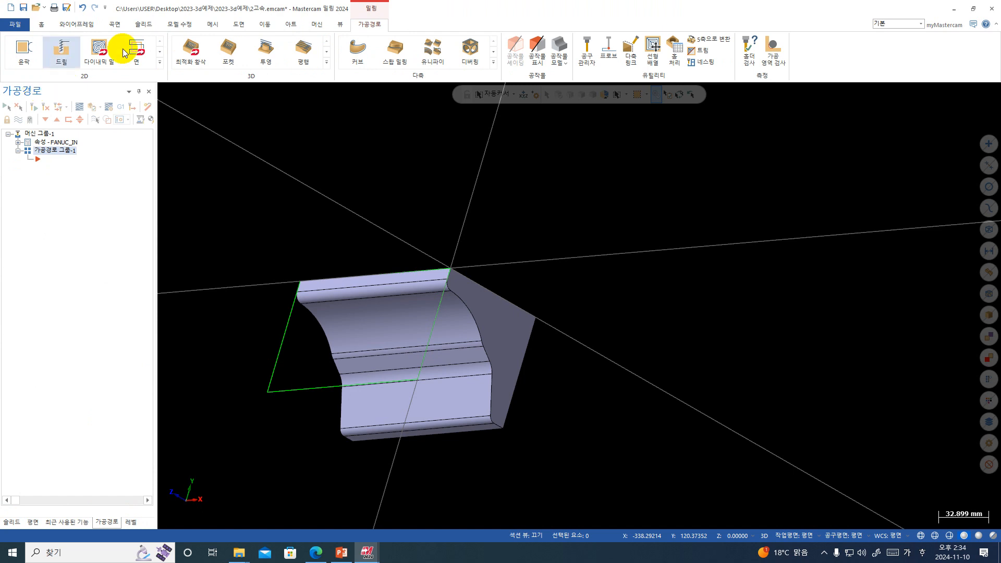
# - Start a 3D high-speed area roughing (영역 황삭) toolpath
pyautogui.click(325, 62)
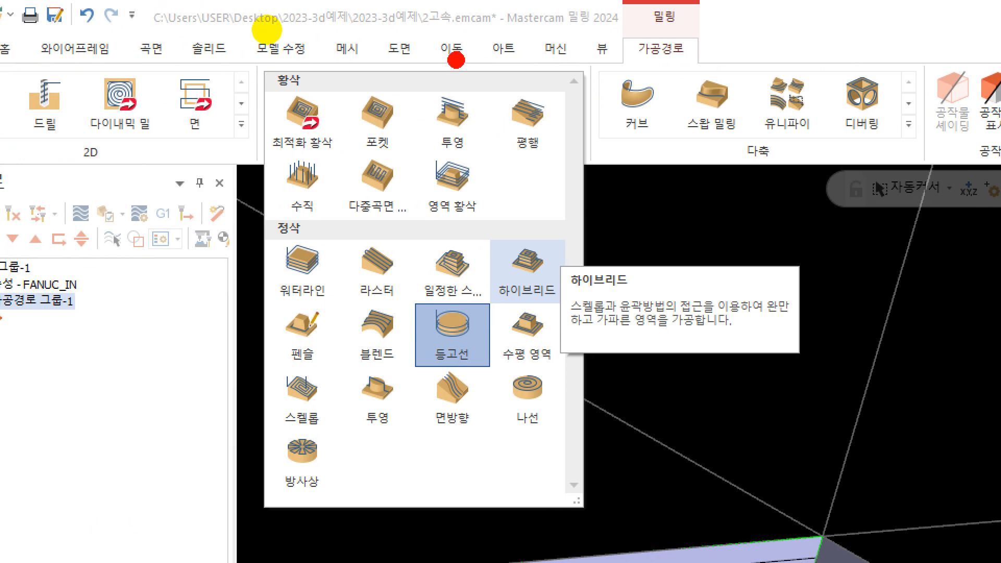
pyautogui.moveTo(456, 60)
pyautogui.mouseDown()
pyautogui.moveTo(426, 88)
pyautogui.moveTo(457, 101)
pyautogui.mouseUp()
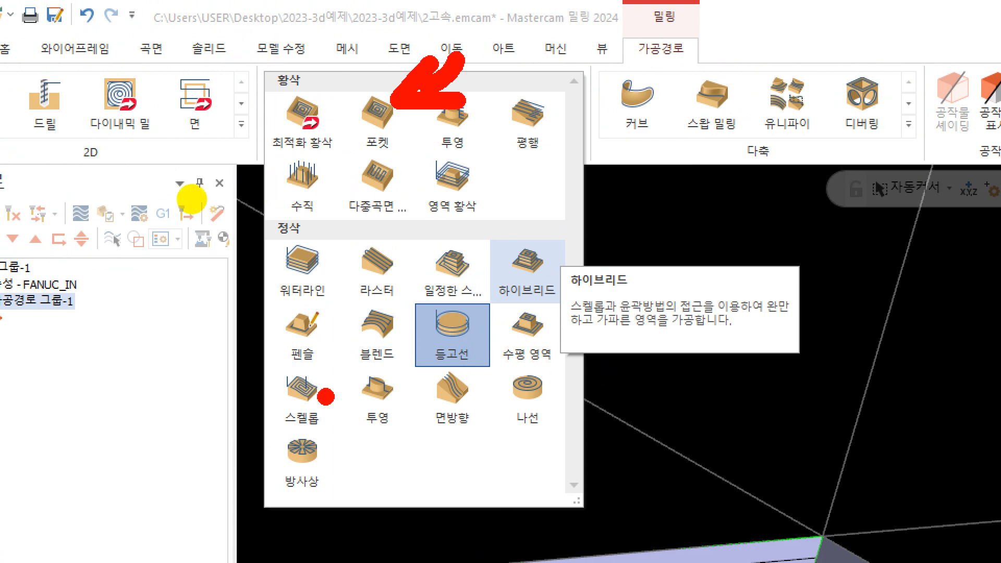
pyautogui.moveTo(503, 153)
pyautogui.mouseDown()
pyautogui.moveTo(469, 176)
pyautogui.moveTo(508, 214)
pyautogui.mouseUp()
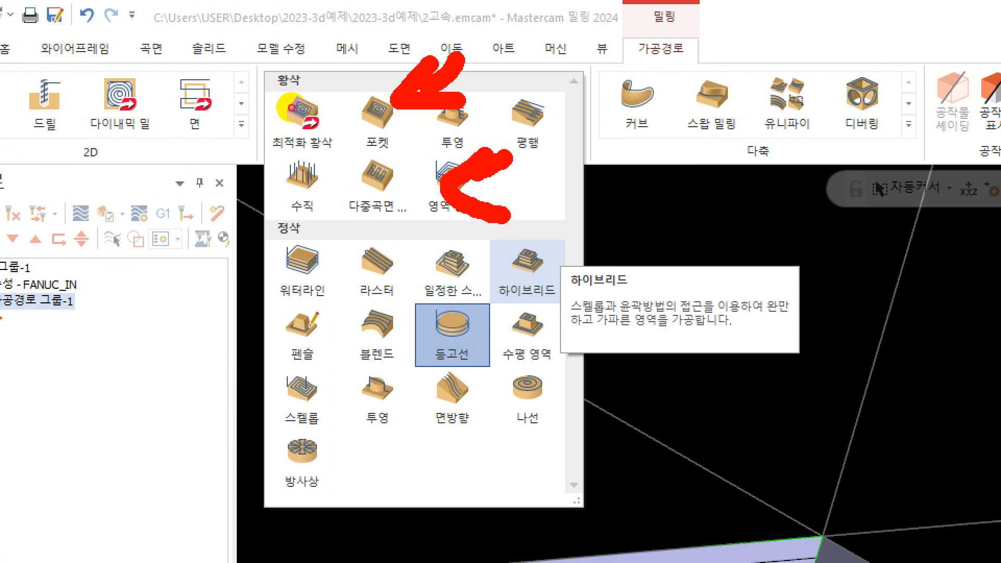
pyautogui.press('Escape')
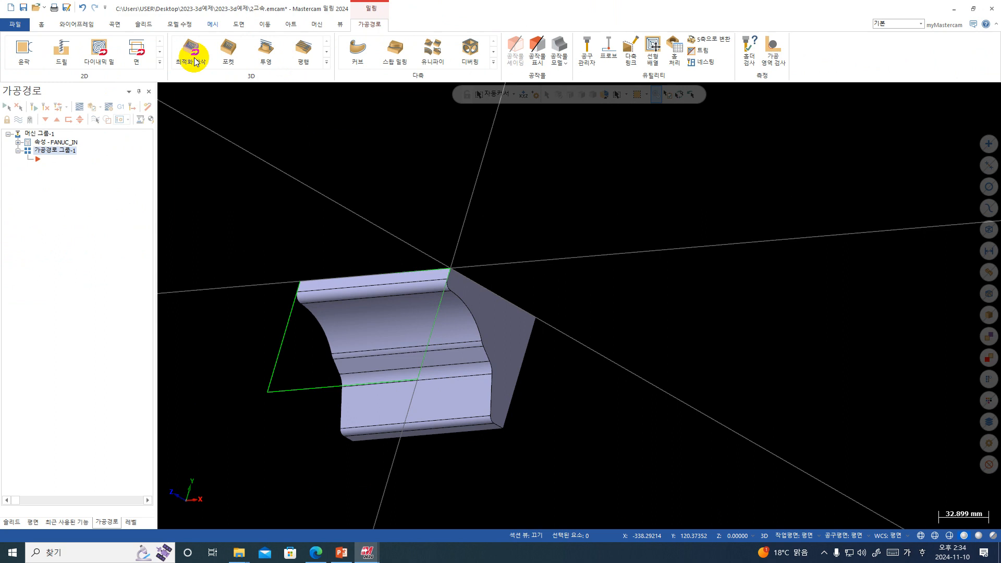
pyautogui.click(326, 65)
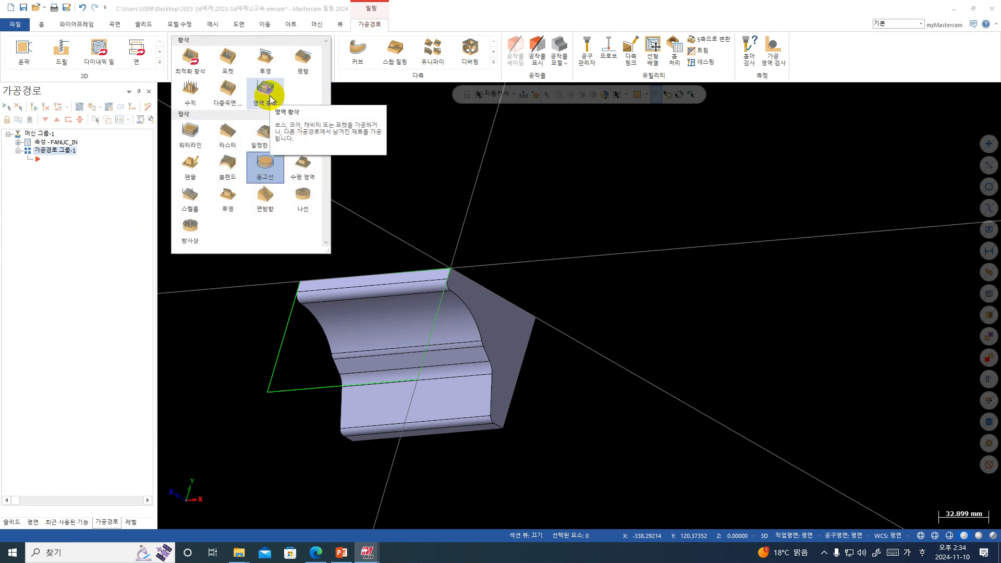
pyautogui.click(265, 91)
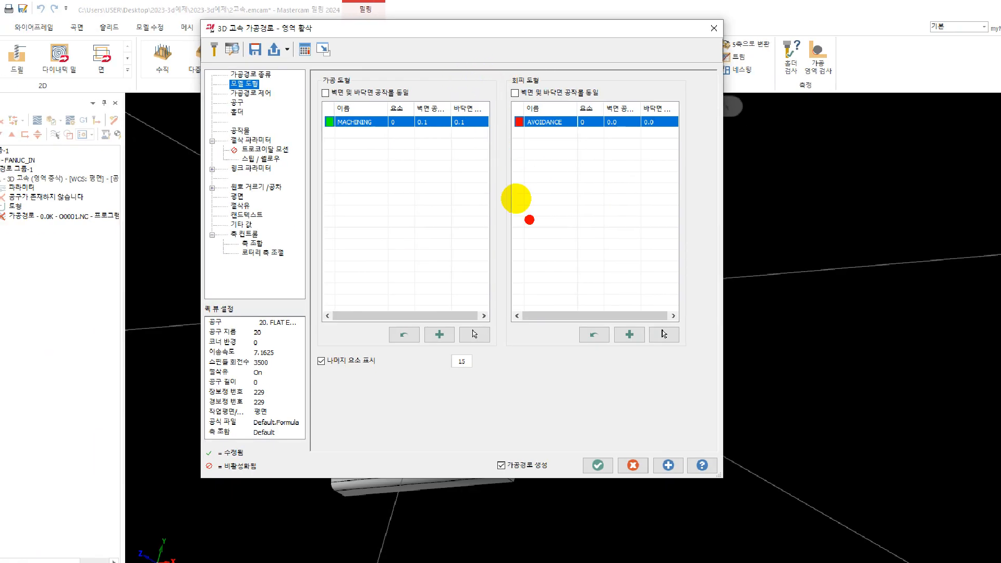
pyautogui.moveTo(672, 346)
pyautogui.mouseDown()
pyautogui.moveTo(408, 297)
pyautogui.moveTo(408, 49)
pyautogui.moveTo(647, 135)
pyautogui.moveTo(604, 316)
pyautogui.mouseUp()
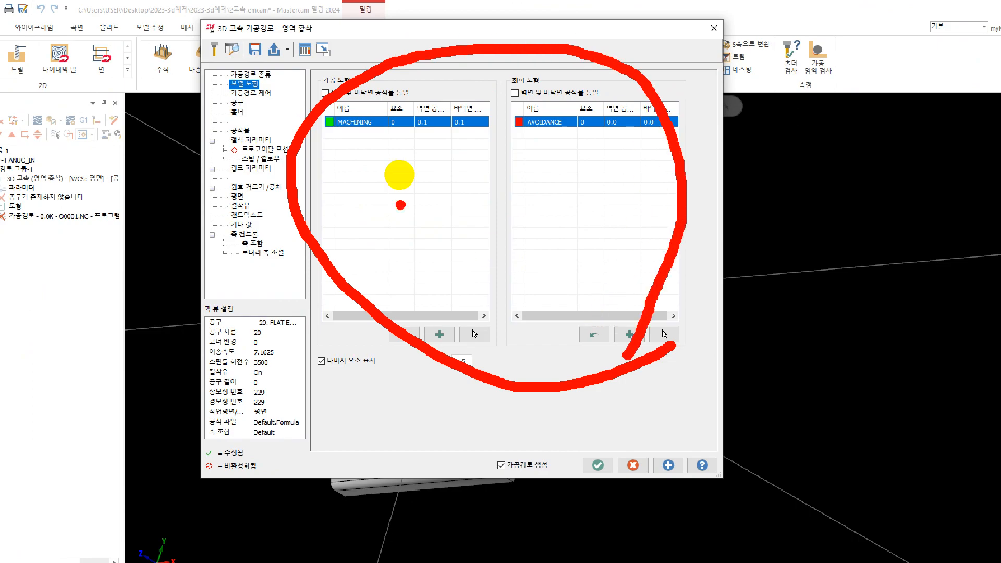
pyautogui.moveTo(486, 86)
pyautogui.mouseDown()
pyautogui.moveTo(427, 152)
pyautogui.moveTo(472, 163)
pyautogui.mouseUp()
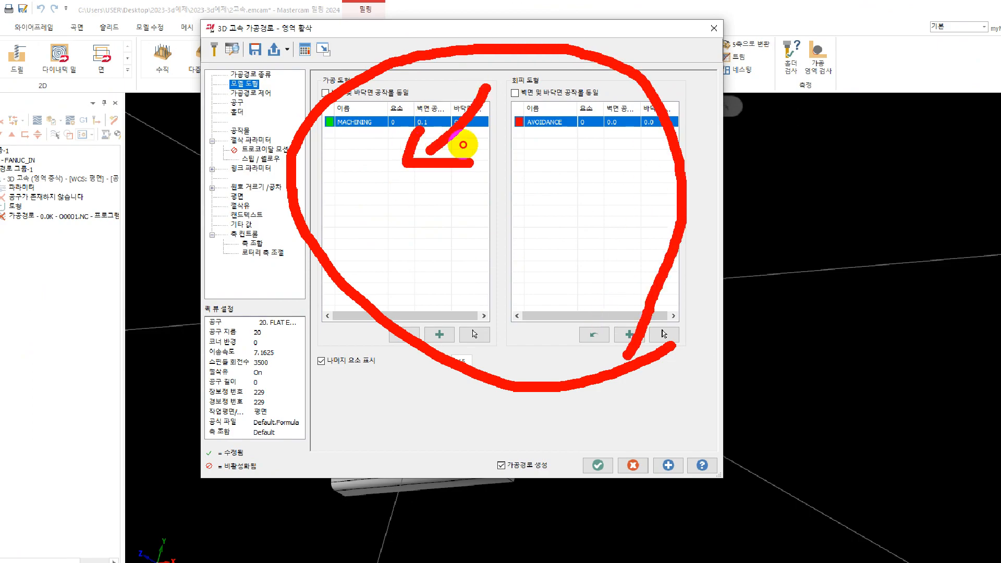
pyautogui.moveTo(653, 55)
pyautogui.mouseDown()
pyautogui.moveTo(564, 163)
pyautogui.moveTo(639, 102)
pyautogui.mouseUp()
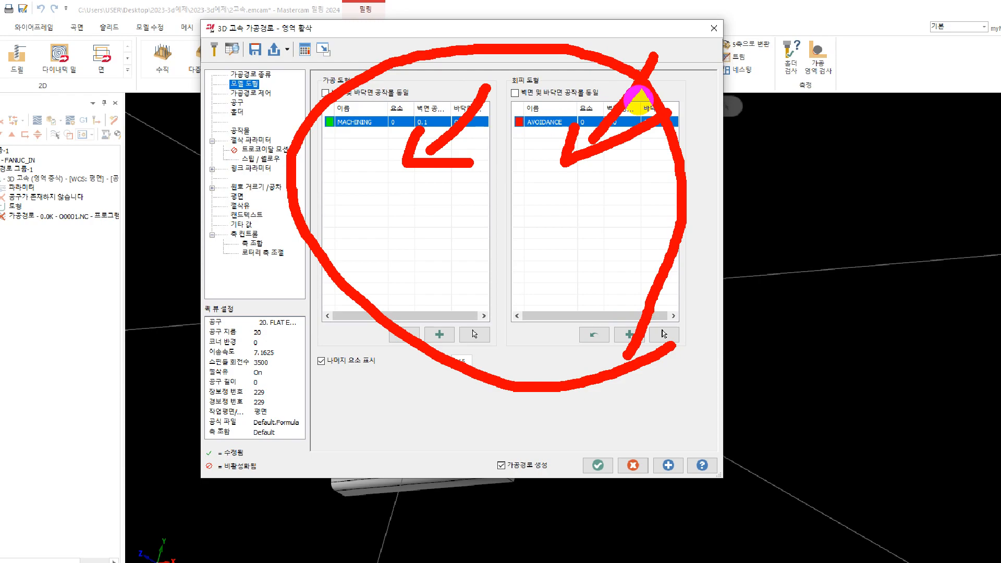
pyautogui.press('Escape')
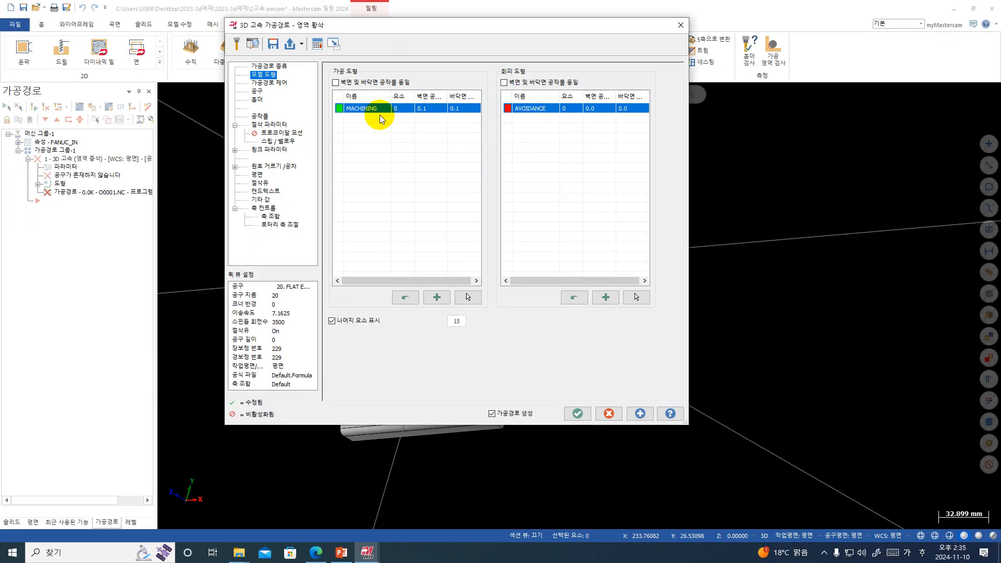
pyautogui.hotkey('ctrl', '1')
pyautogui.click(382, 122)
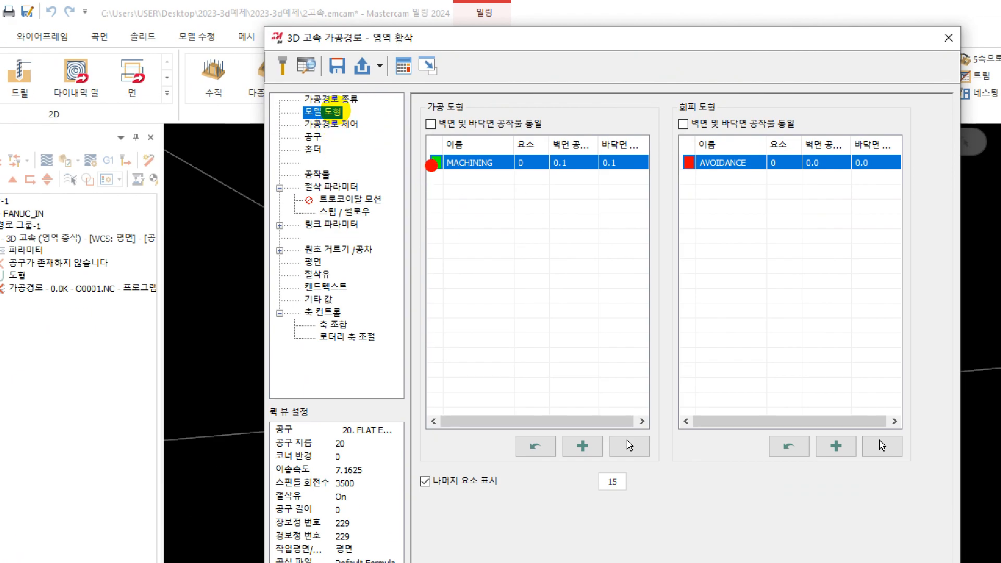
pyautogui.moveTo(407, 219); pyautogui.dragTo(390, 271)
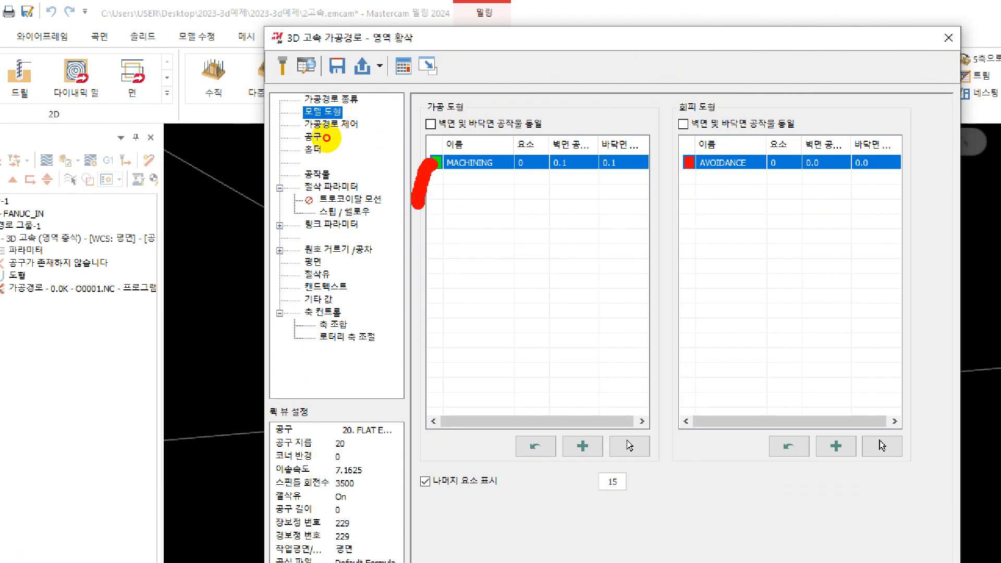
pyautogui.moveTo(326, 138); pyautogui.dragTo(338, 200)
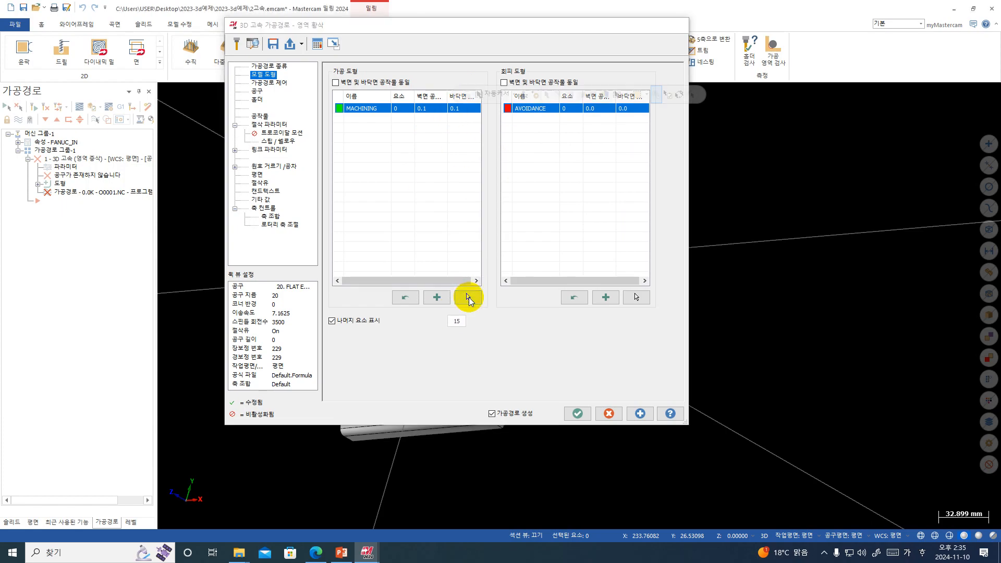
# - Assign the whole solid to the MACHINING geometry group
pyautogui.click(467, 297)
pyautogui.moveTo(632, 213); pyautogui.dragTo(223, 484)
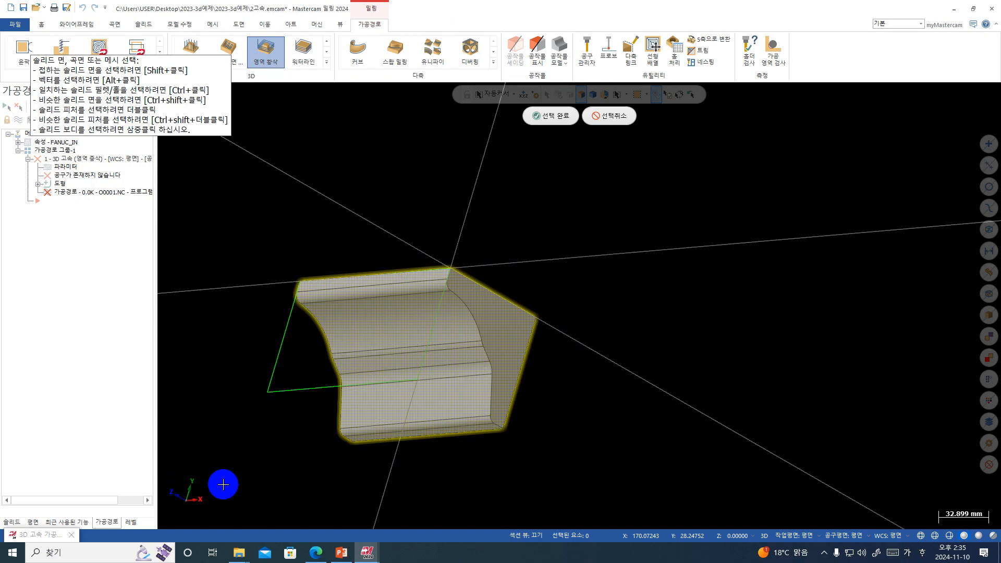
pyautogui.press('Return')
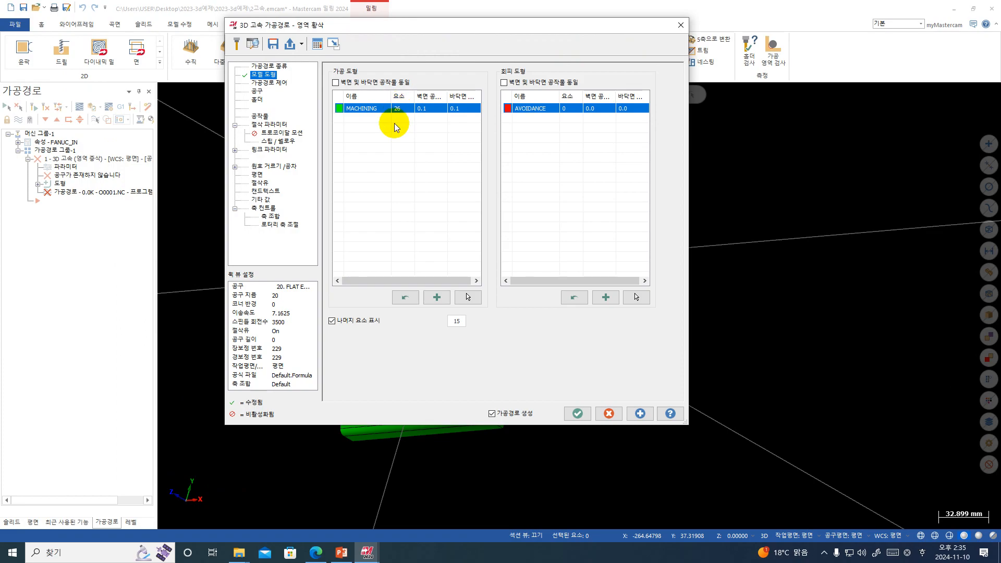
pyautogui.click(436, 298)
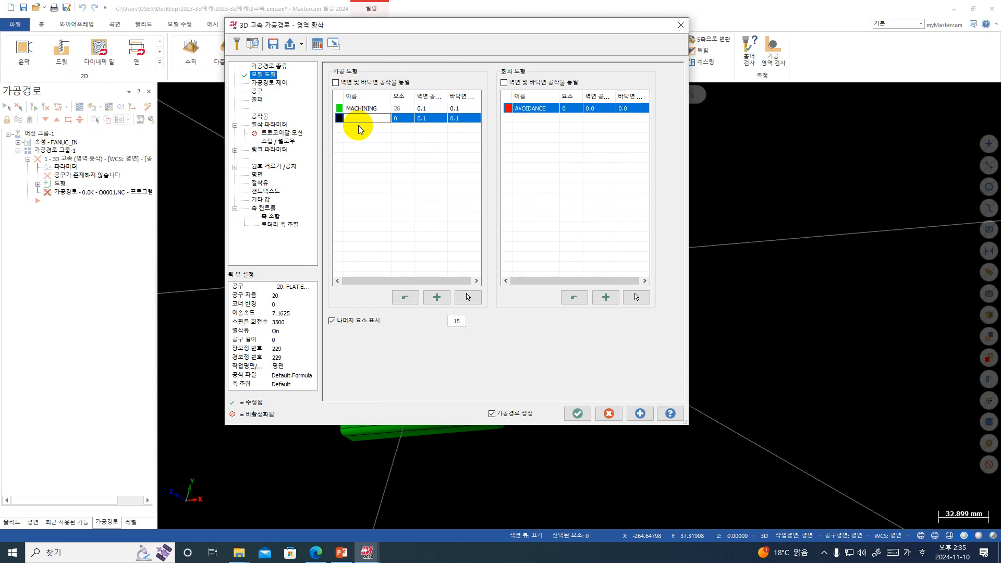
pyautogui.click(476, 247)
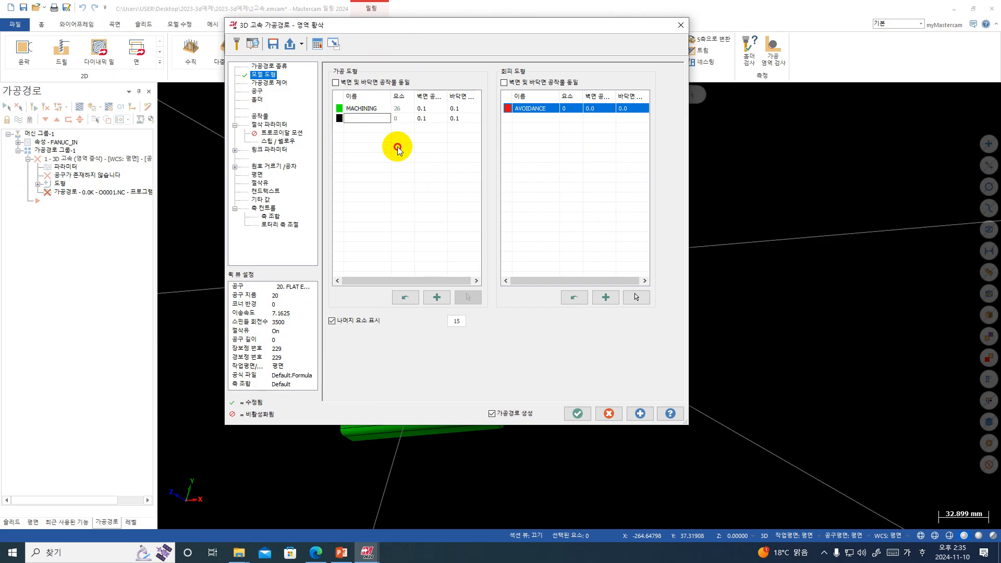
pyautogui.click(406, 119)
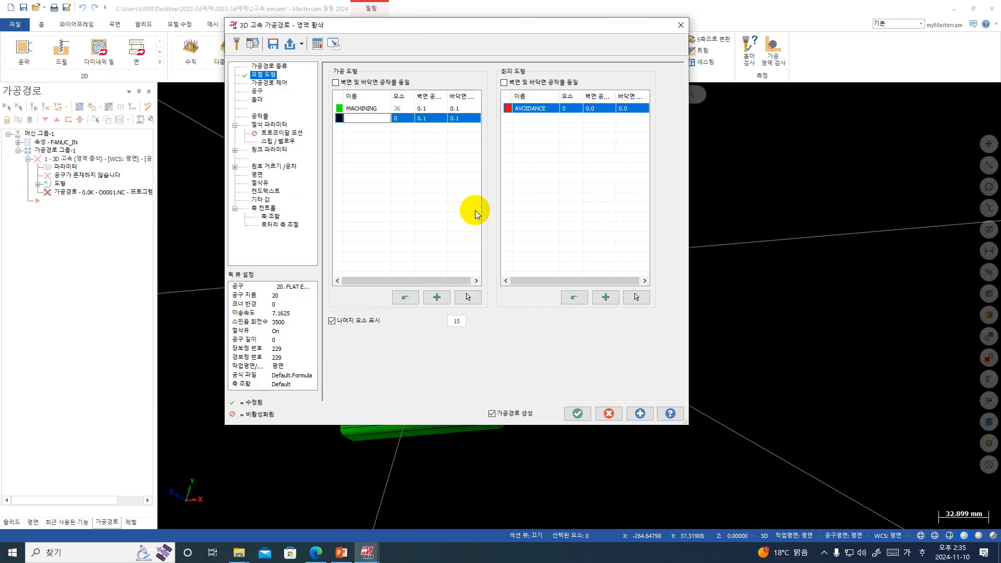
pyautogui.click(466, 272)
pyautogui.click(450, 118)
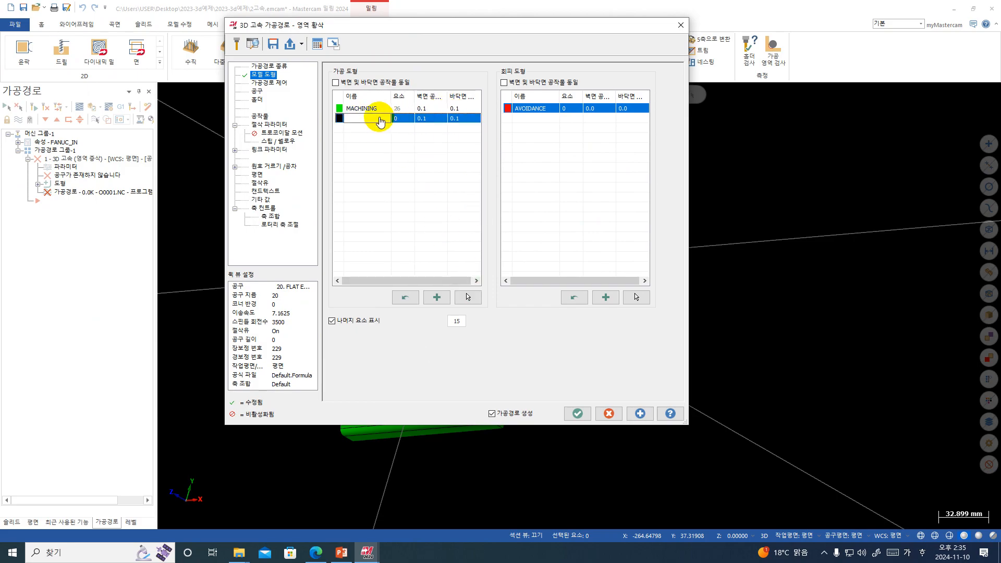
pyautogui.rightClick(361, 118)
pyautogui.press('Escape')
pyautogui.press('Escape')
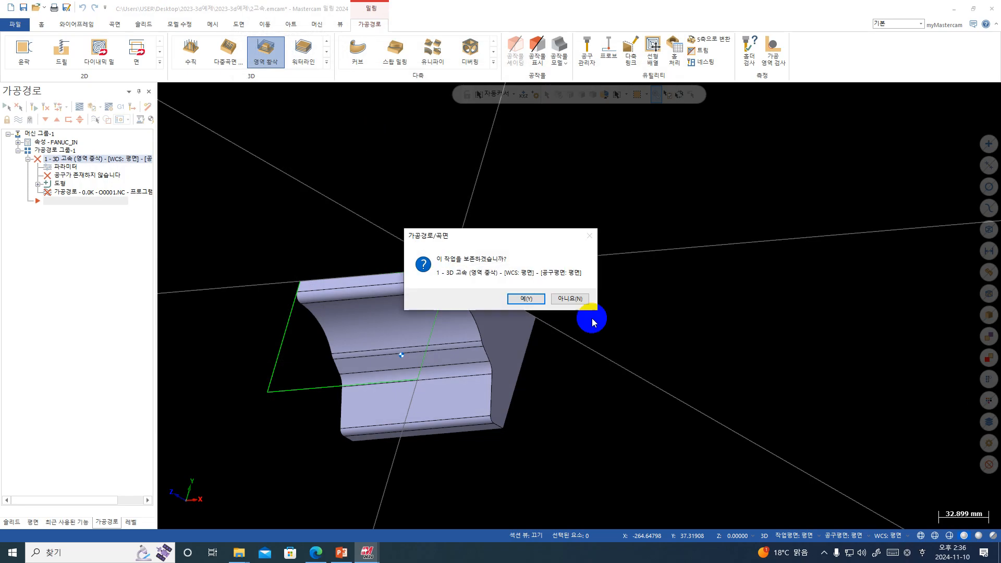
# - Keep the area roughing operation and set up a second, green machining geometry group named 지구 in its parameters
pyautogui.click(525, 298)
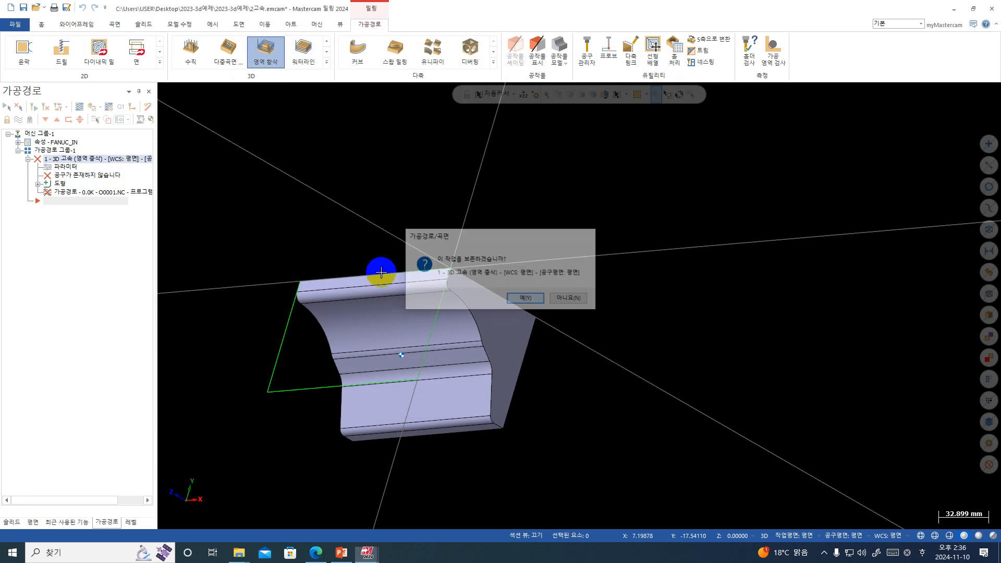
pyautogui.click(51, 167)
pyautogui.click(341, 117)
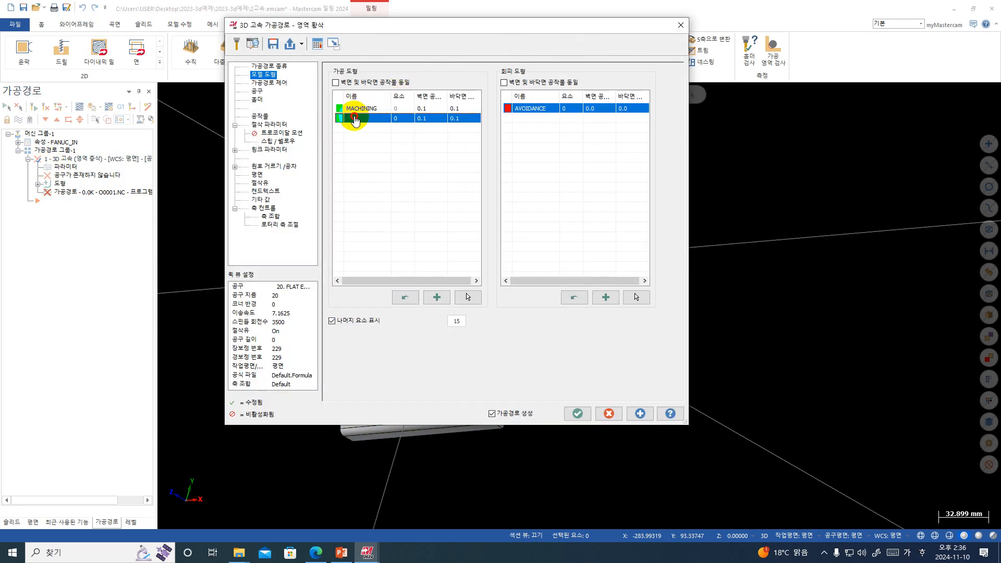
pyautogui.click(348, 118)
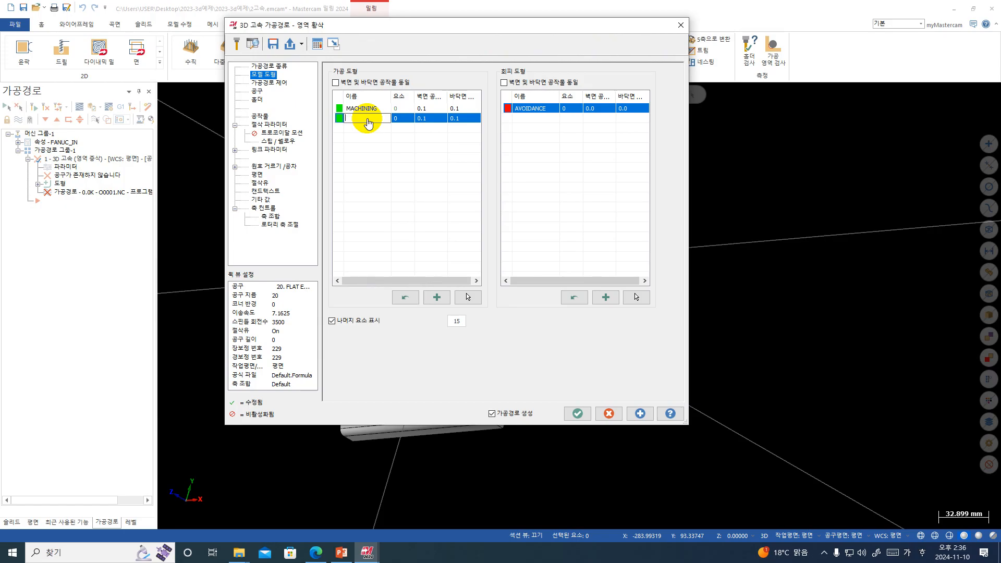
pyautogui.write('ㅊㅣ구')
pyautogui.click(385, 155)
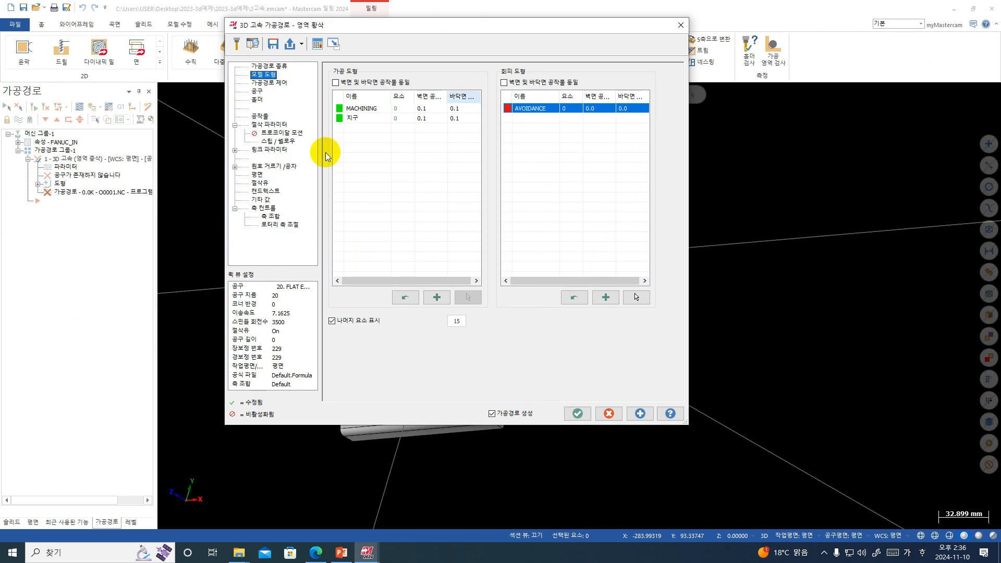
# - Assign the whole solid to the MACHINING geometry group of the area roughing toolpath
pyautogui.click(371, 111)
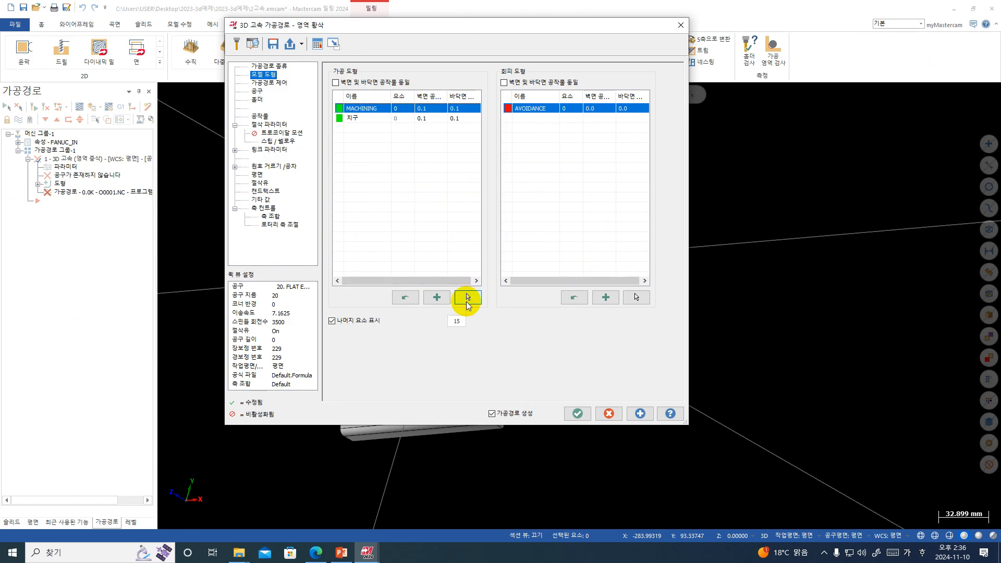
pyautogui.click(466, 297)
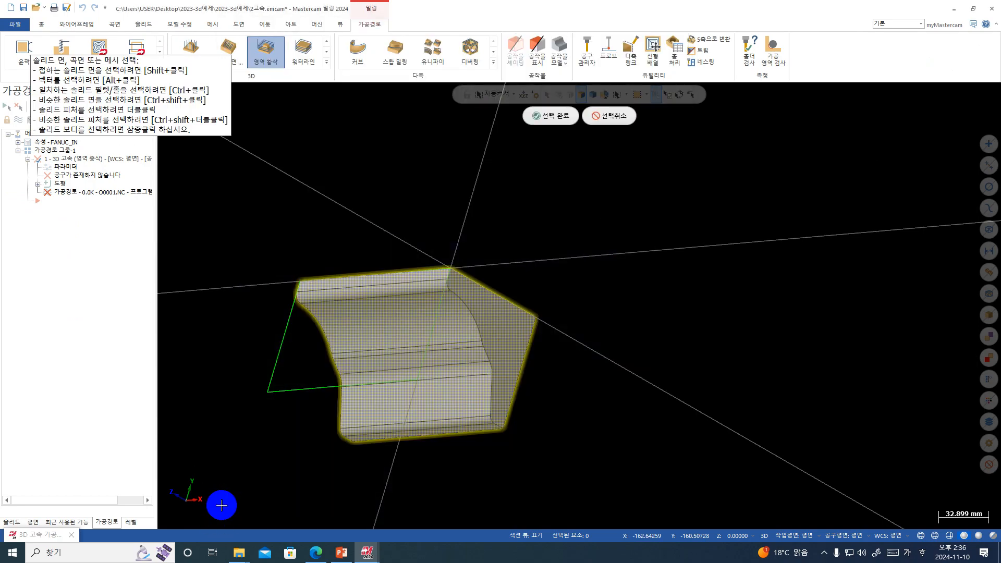
pyautogui.doubleClick(221, 505)
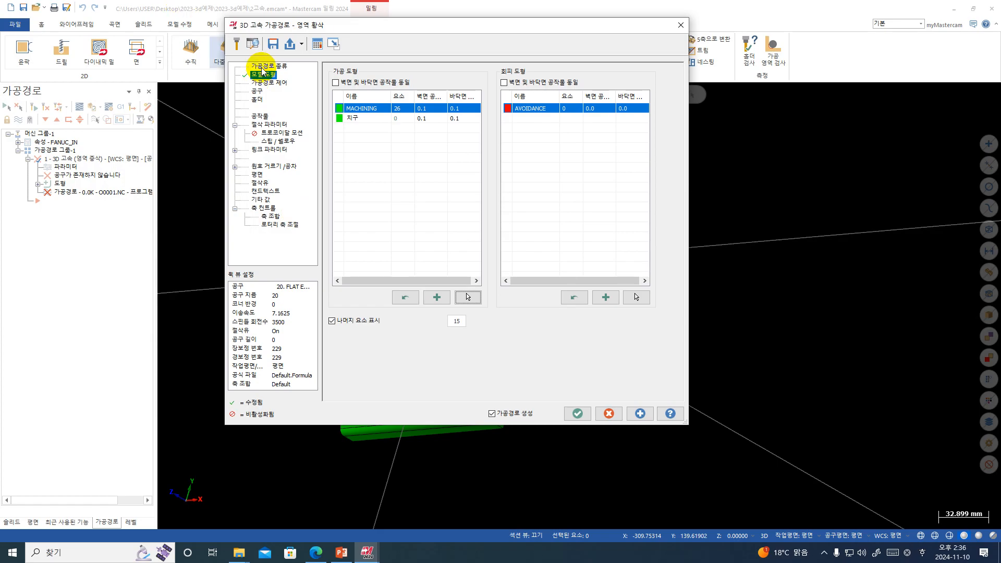
# - Switch the toolpath type to finishing (정삭) to view its strategies and return it to roughing (황삭)
pyautogui.click(265, 67)
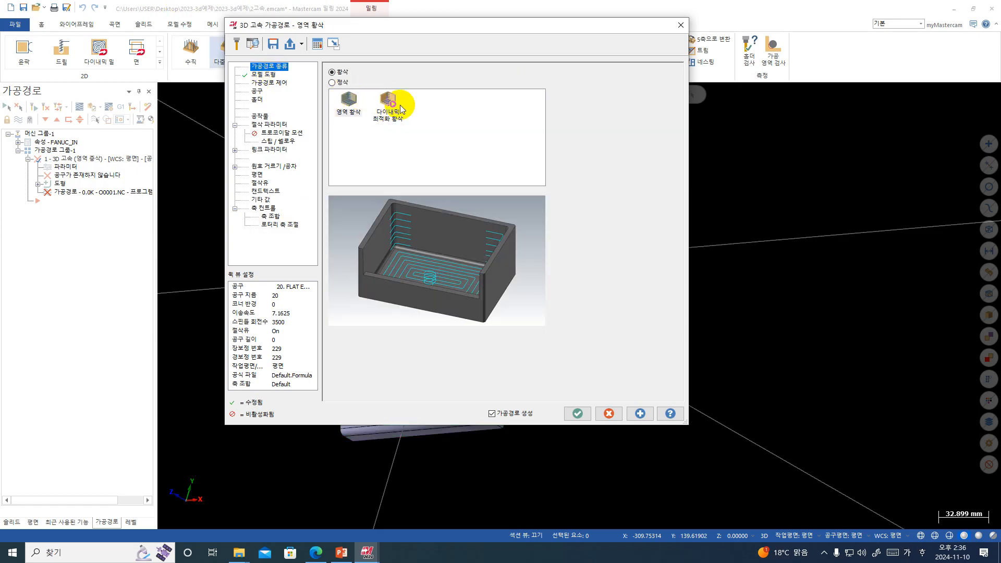
pyautogui.click(332, 82)
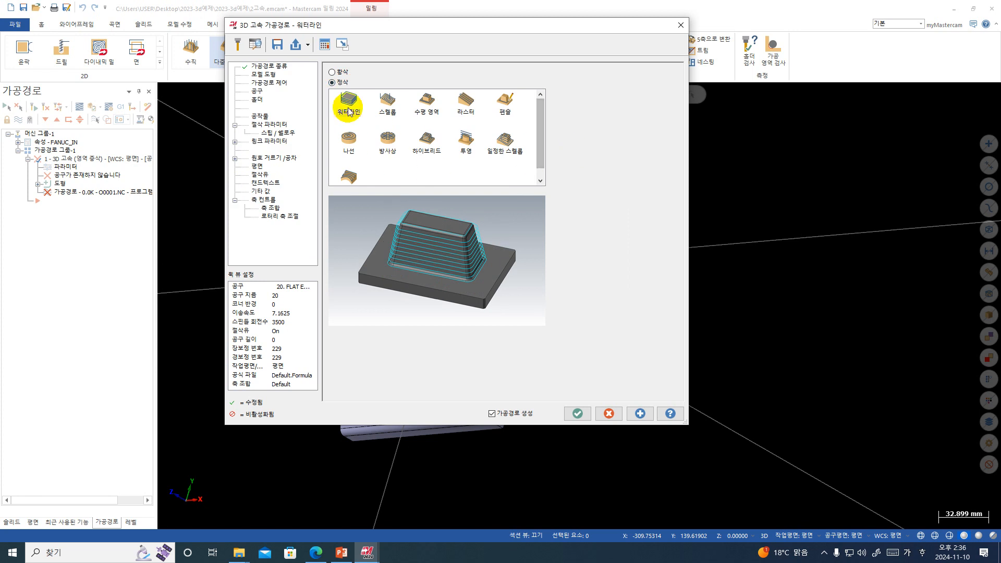
pyautogui.click(337, 73)
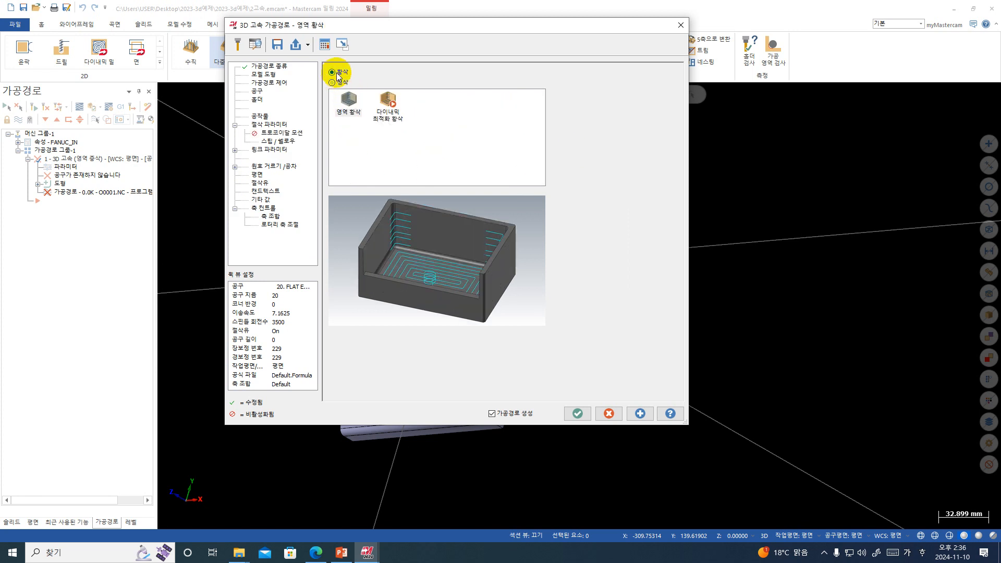
# - Set the automatic contour (자동 윤곽) to 안 함 in the toolpath control settings
pyautogui.click(262, 75)
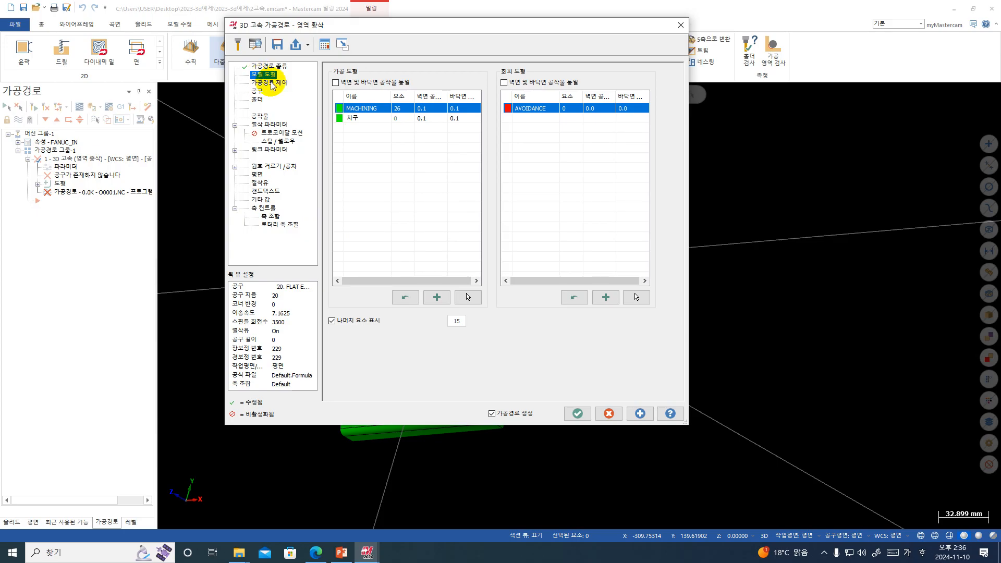
pyautogui.click(275, 84)
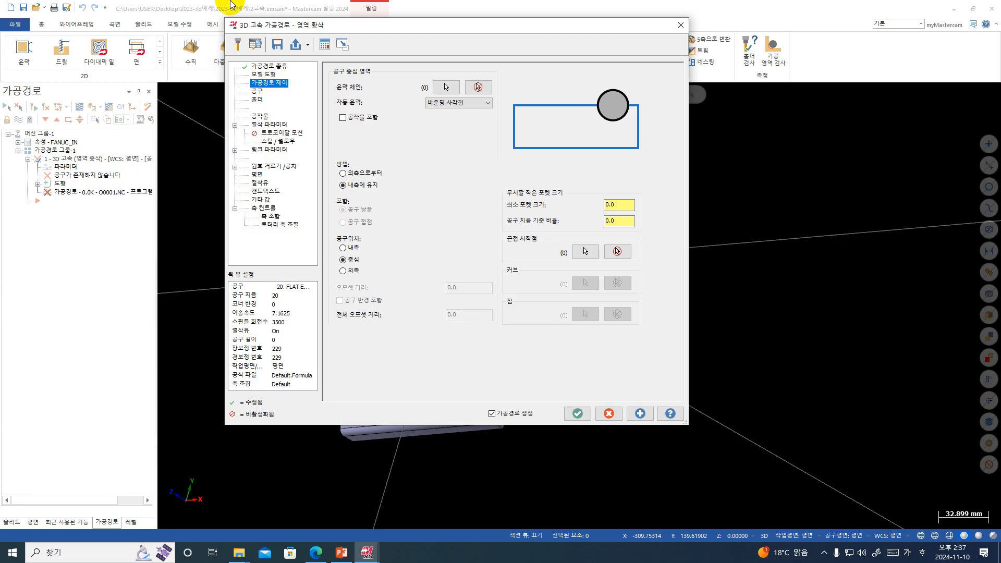
pyautogui.click(486, 104)
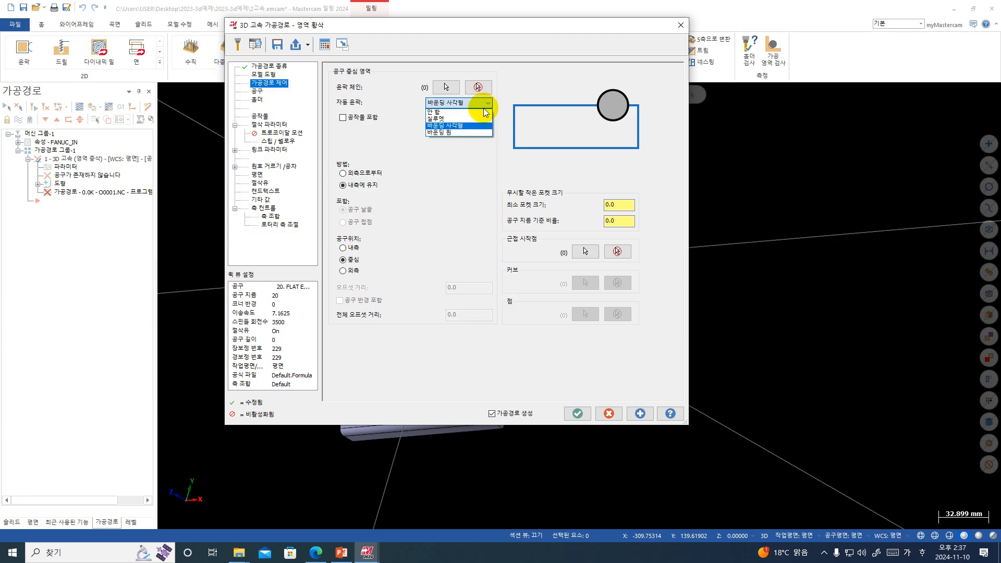
pyautogui.click(437, 111)
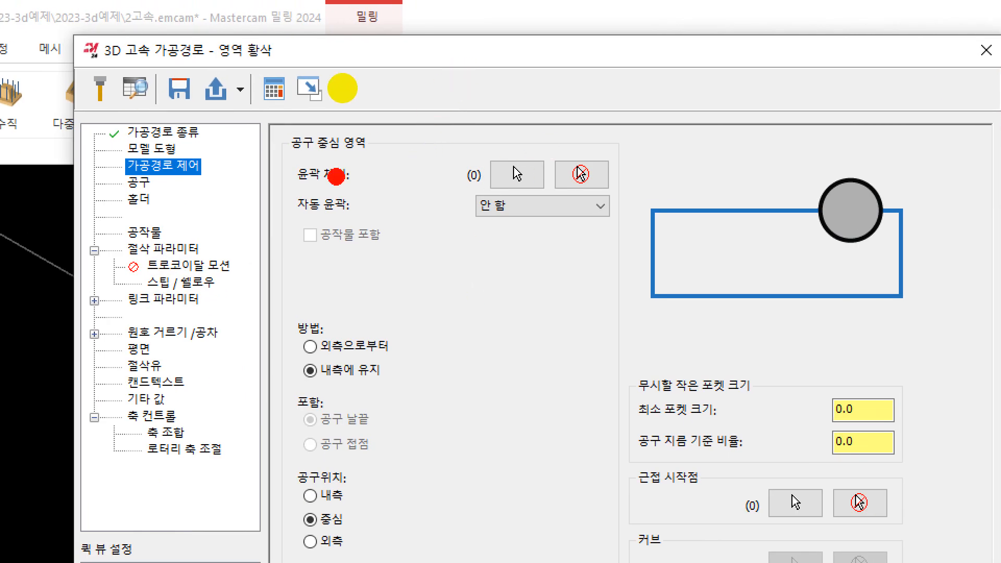
pyautogui.moveTo(291, 163)
pyautogui.mouseDown()
pyautogui.moveTo(658, 103)
pyautogui.moveTo(691, 356)
pyautogui.moveTo(290, 360)
pyautogui.moveTo(295, 141)
pyautogui.mouseUp()
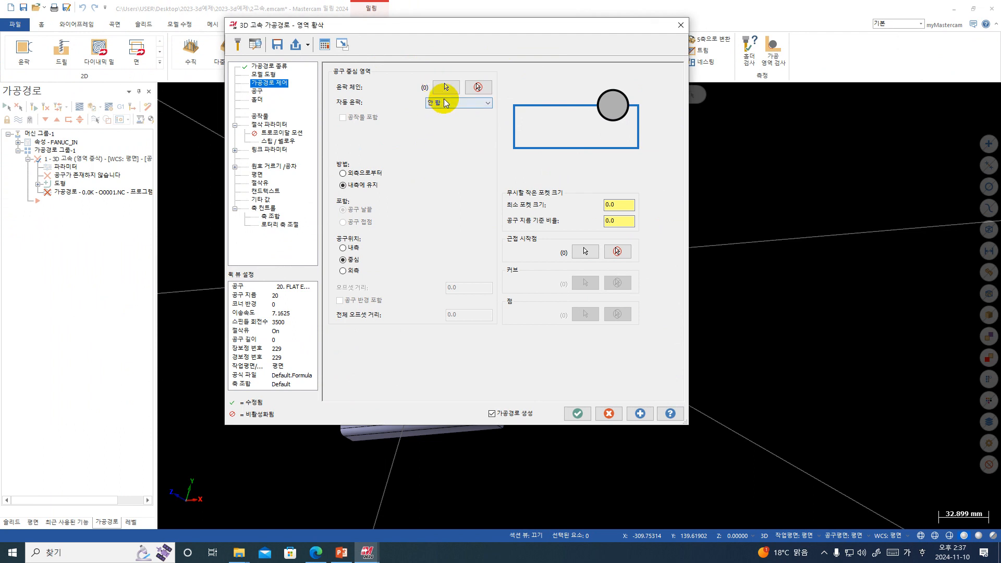
# - Chain the green rectangle around the solid as the containment boundary (윤곽 체인)
pyautogui.click(444, 84)
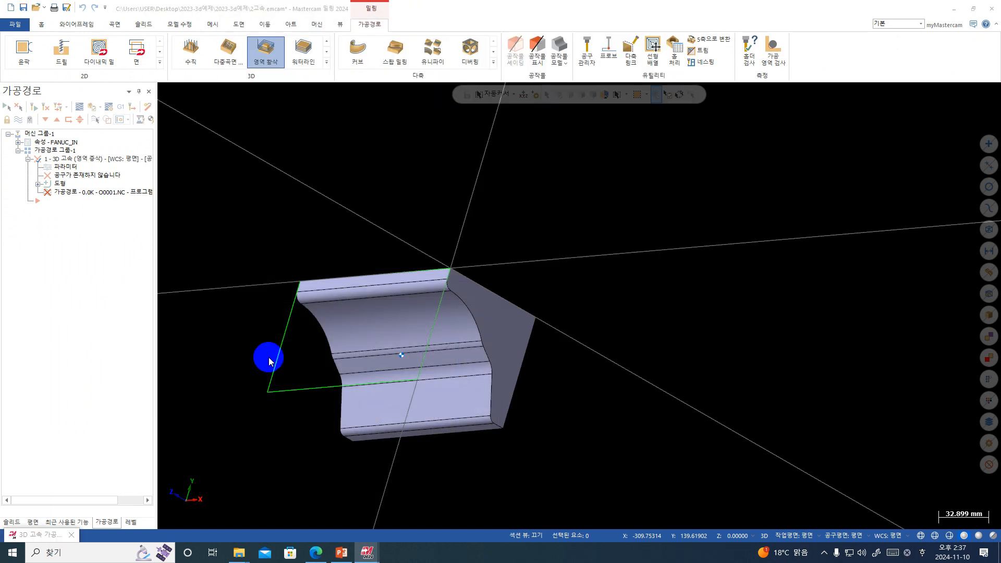
pyautogui.scroll(-2, 532, 276)
pyautogui.click(331, 336)
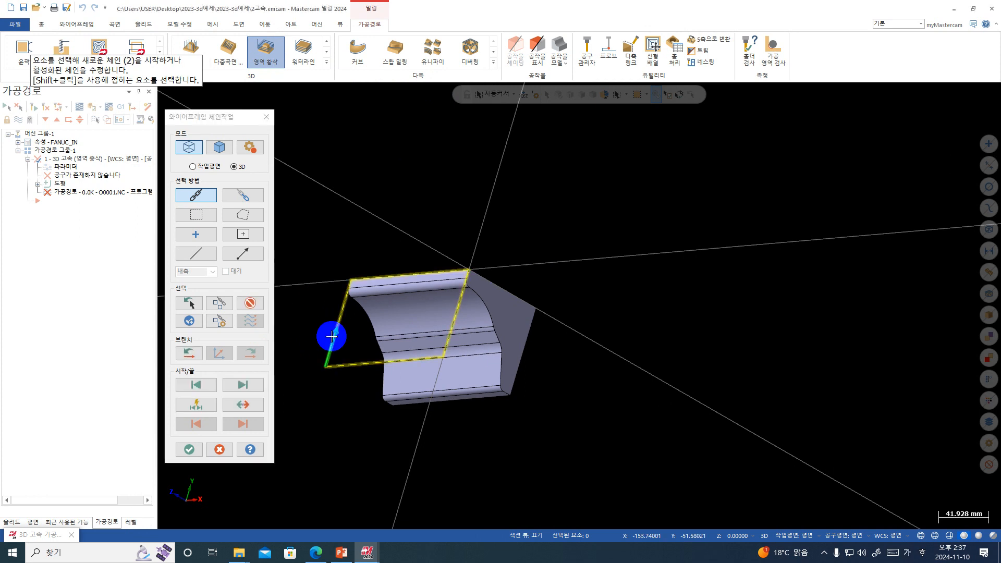
pyautogui.press('Return')
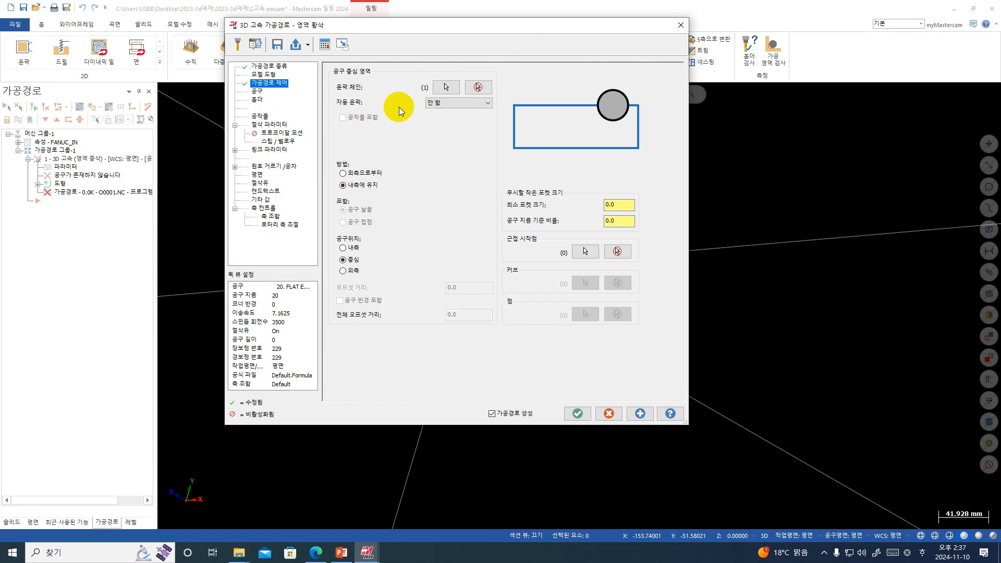
# - Try the silhouette (실루엣) automatic contour and move the dialog aside to compare it with the model
pyautogui.click(451, 104)
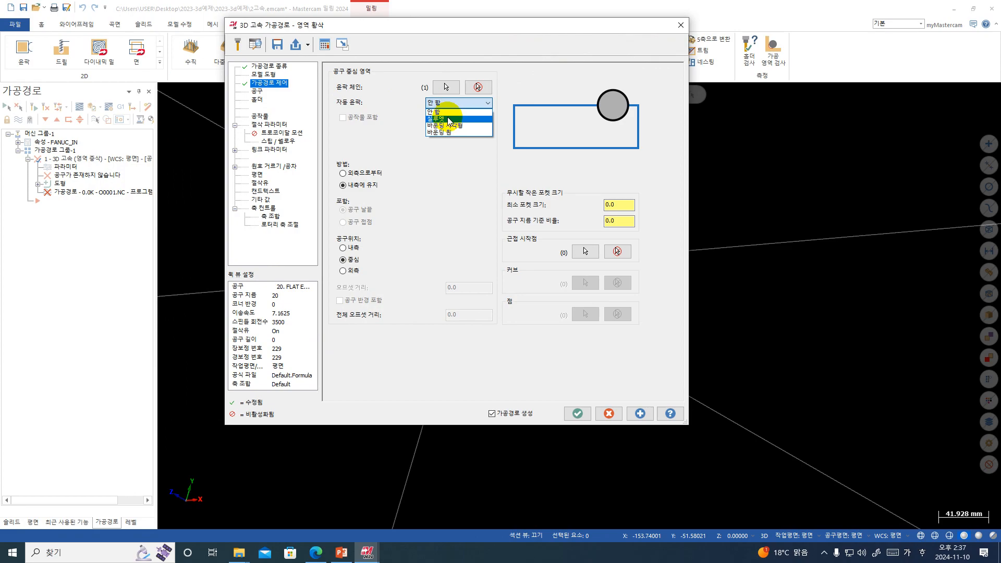
pyautogui.click(449, 119)
pyautogui.moveTo(470, 32); pyautogui.dragTo(695, 391)
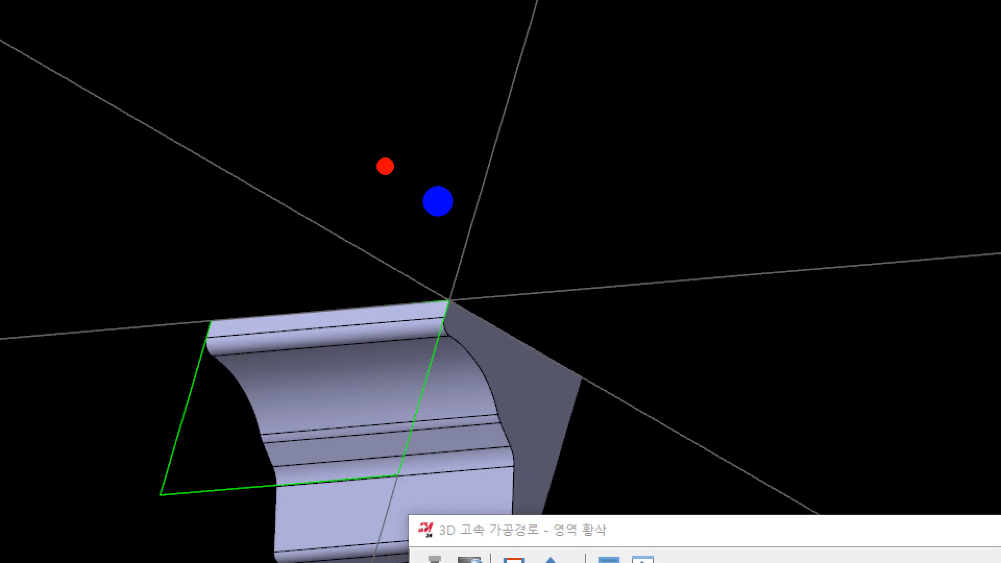
pyautogui.moveTo(390, 163)
pyautogui.mouseDown()
pyautogui.moveTo(353, 67)
pyautogui.moveTo(518, 112)
pyautogui.moveTo(761, 57)
pyautogui.moveTo(681, 219)
pyautogui.moveTo(711, 431)
pyautogui.moveTo(480, 286)
pyautogui.moveTo(339, 141)
pyautogui.moveTo(386, 164)
pyautogui.mouseUp()
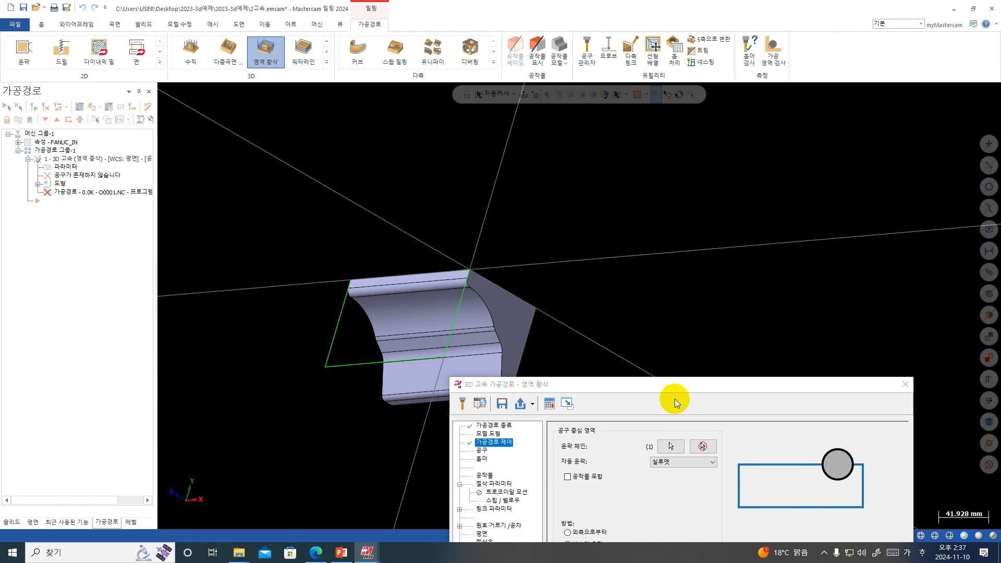
pyautogui.moveTo(652, 346); pyautogui.dragTo(500, 92)
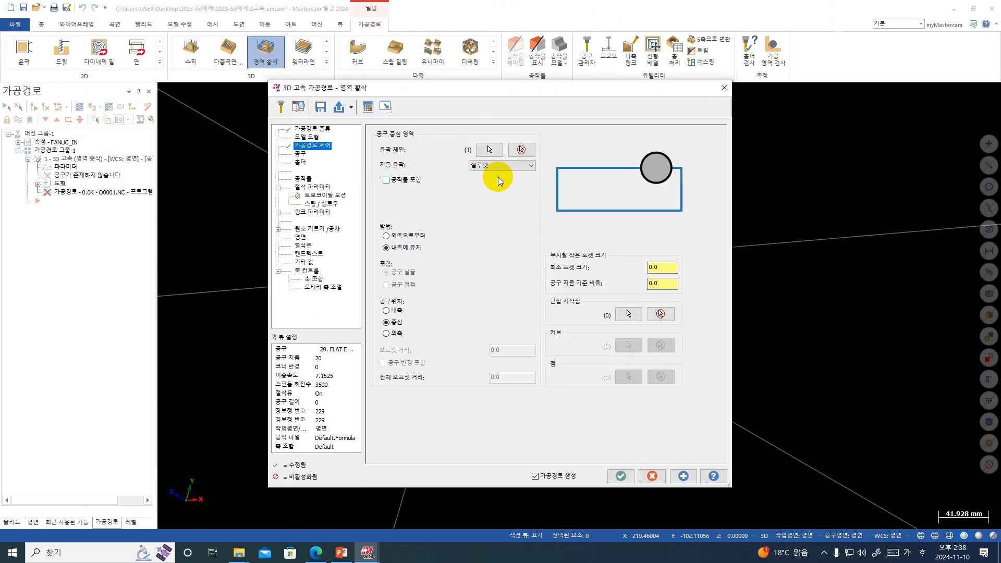
# - Try the bounding rectangle (바운딩 사각형) automatic contour with the model in view
pyautogui.click(480, 166)
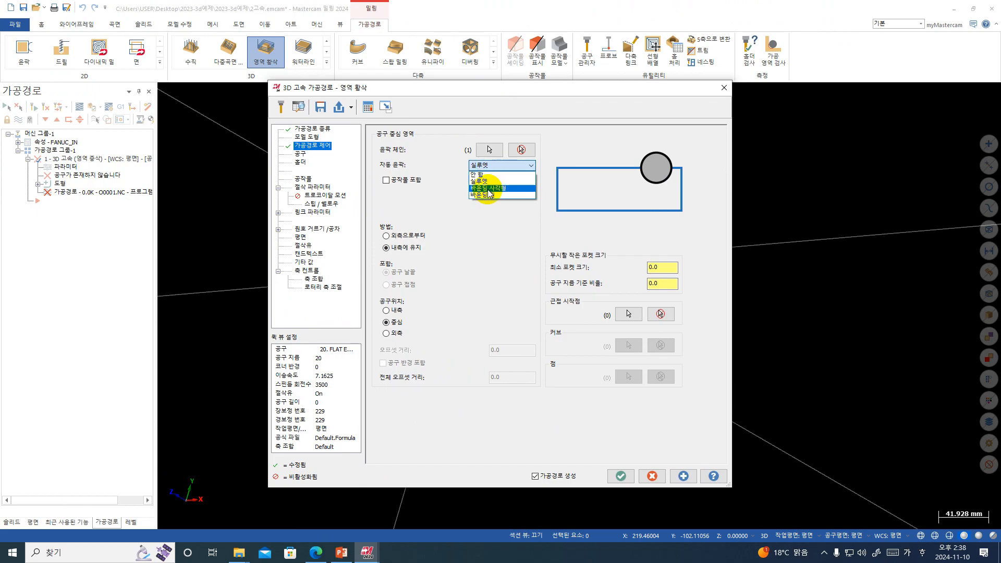
pyautogui.click(488, 188)
pyautogui.moveTo(483, 95); pyautogui.dragTo(786, 108)
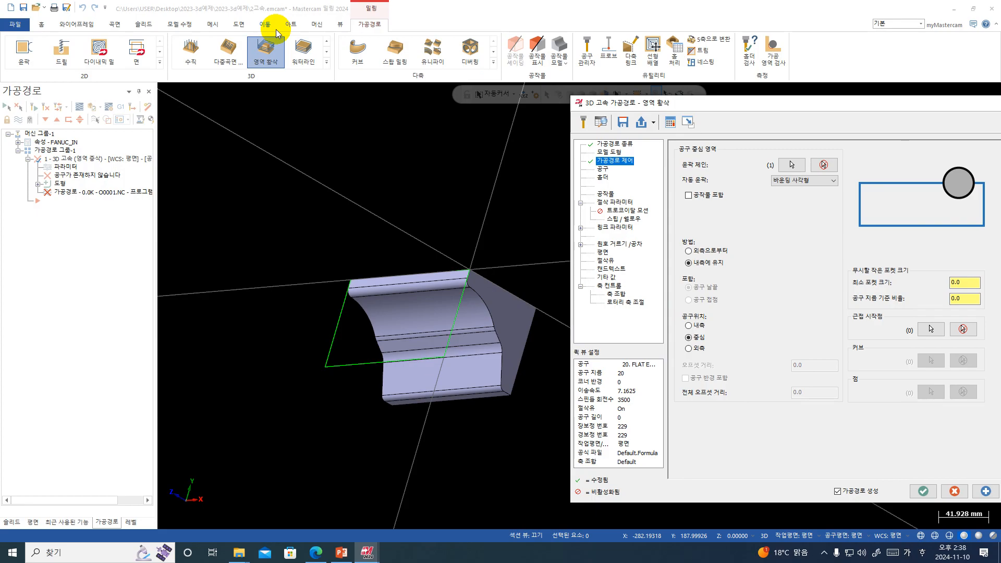
# - Set the automatic contour to silhouette (실루엣) and include the stock (공작물 포함)
pyautogui.click(795, 180)
pyautogui.click(797, 198)
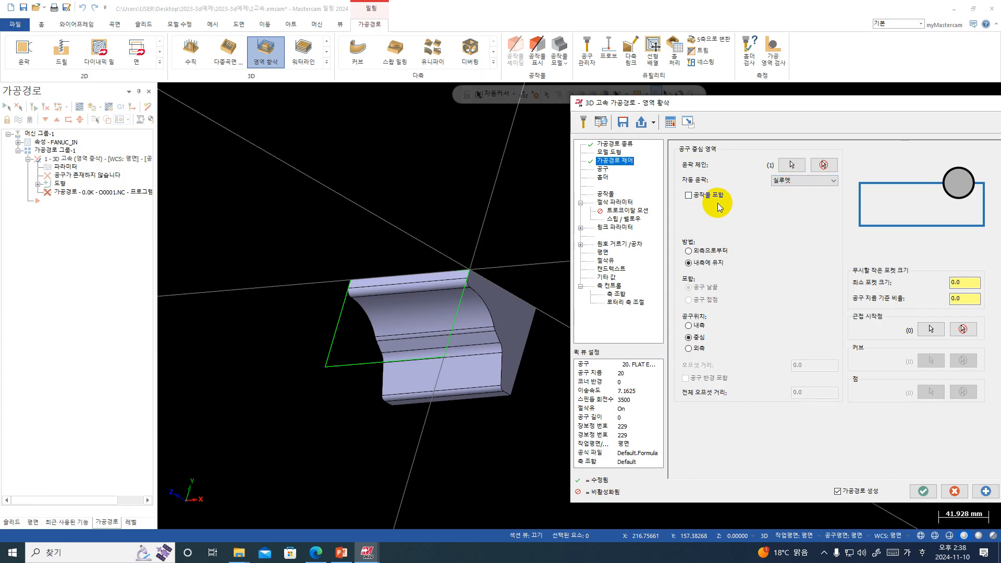
pyautogui.click(717, 195)
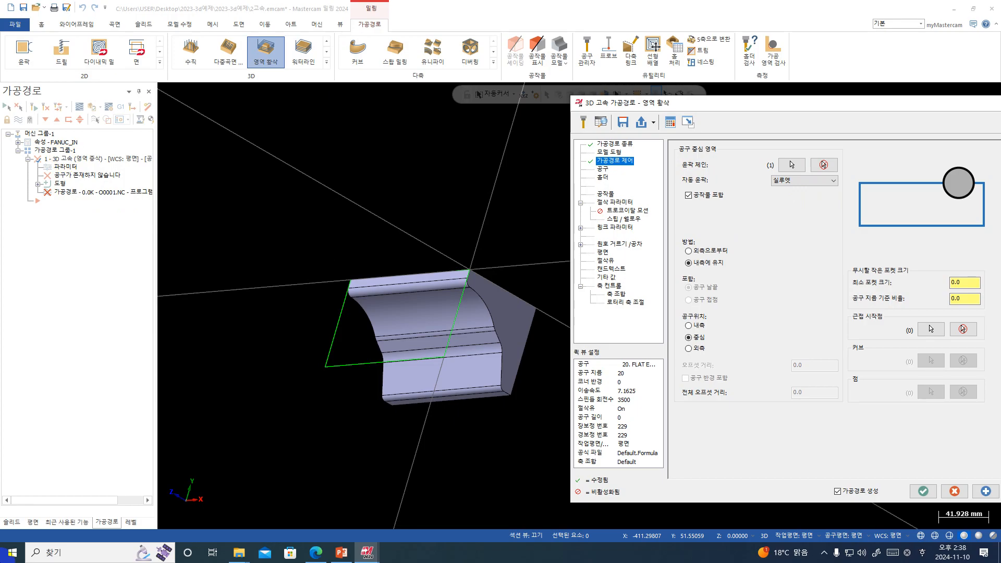
# - Switch to Microsoft Edge and find the surface high-speed common settings for toolpath control in mastercam2024-0523.pdf
pyautogui.click(315, 552)
pyautogui.scroll(-10, 630, 291)
pyautogui.scroll(-20, 636, 291)
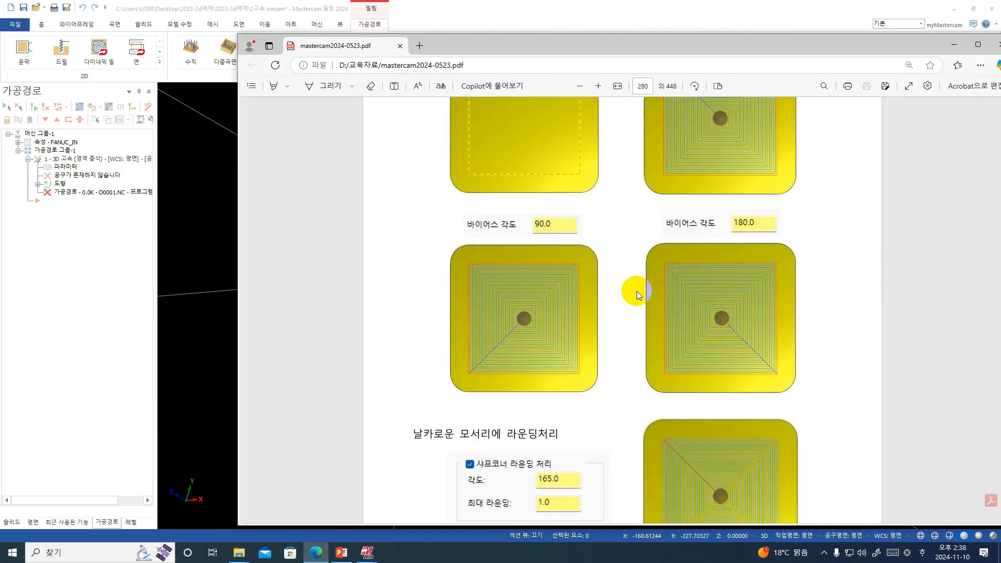
pyautogui.scroll(-15, 637, 292)
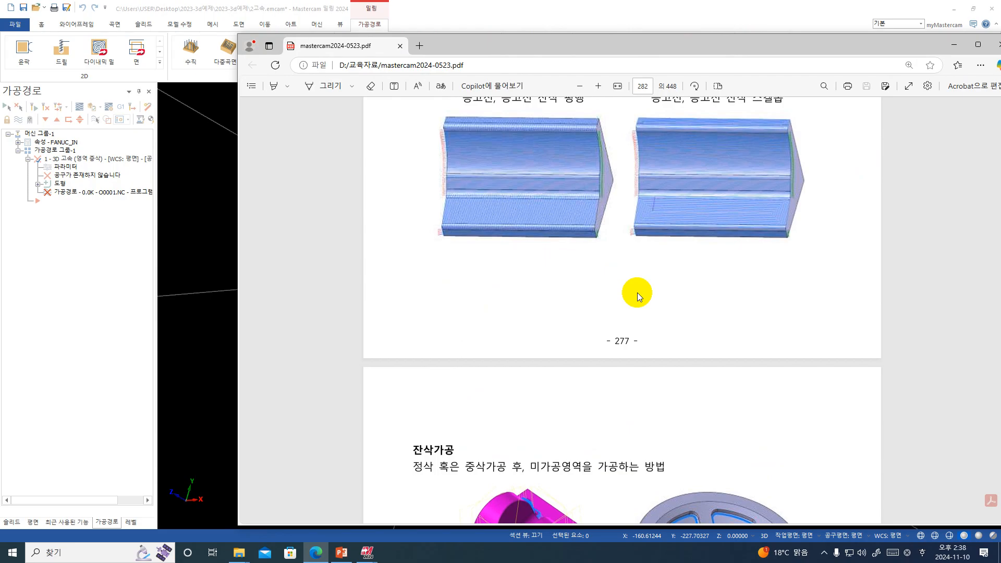
pyautogui.scroll(-20, 636, 295)
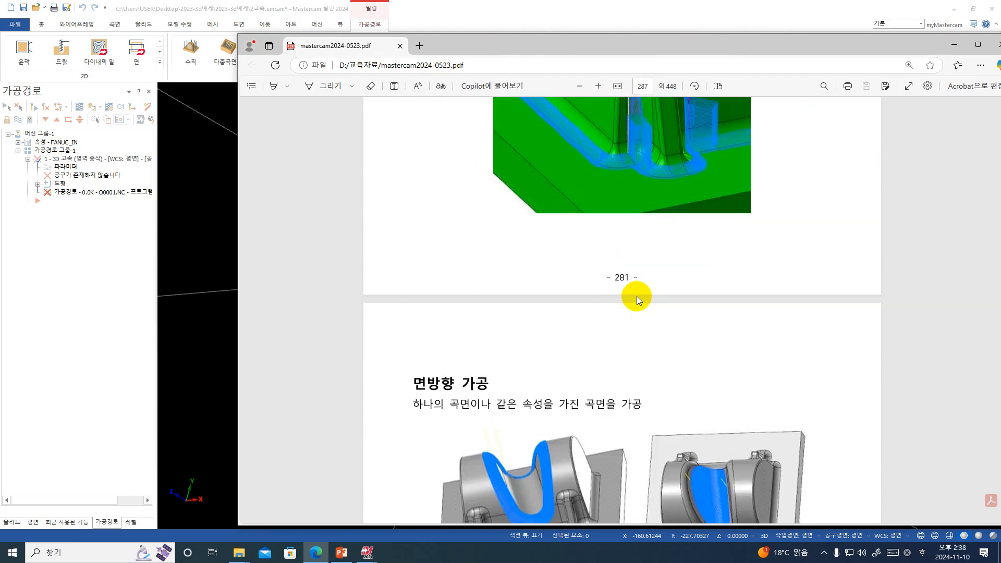
pyautogui.scroll(-20, 637, 296)
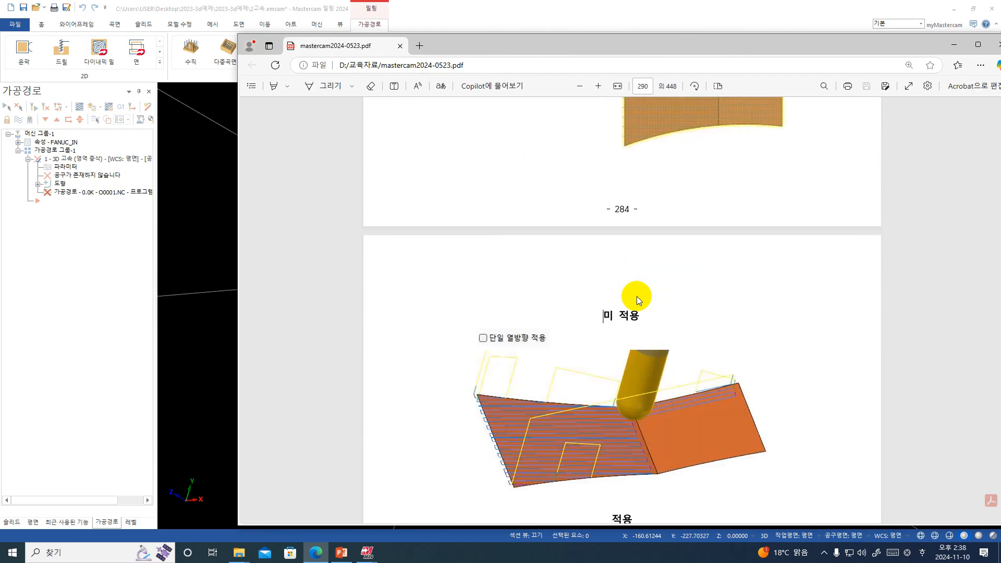
pyautogui.scroll(-20, 636, 295)
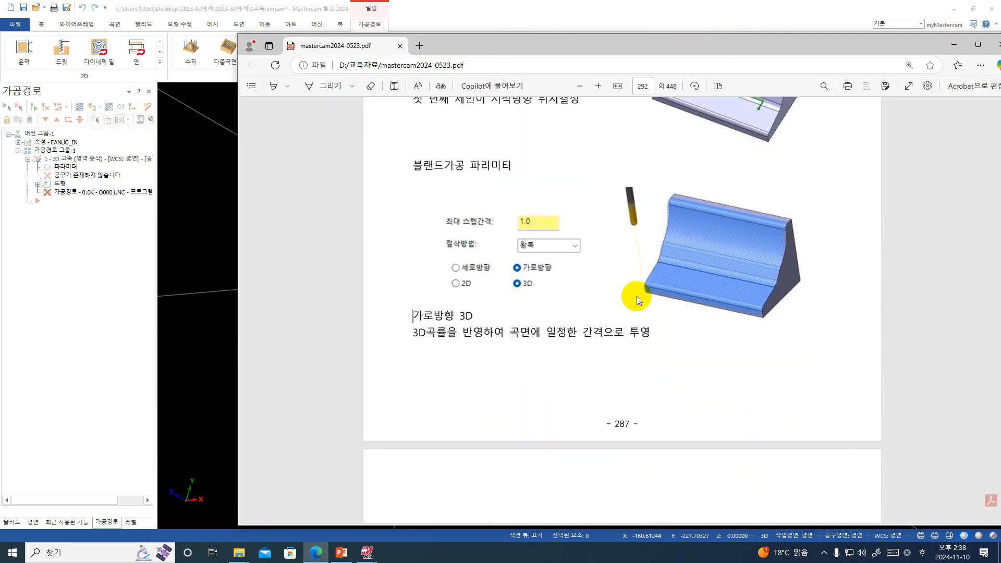
pyautogui.scroll(-20, 636, 296)
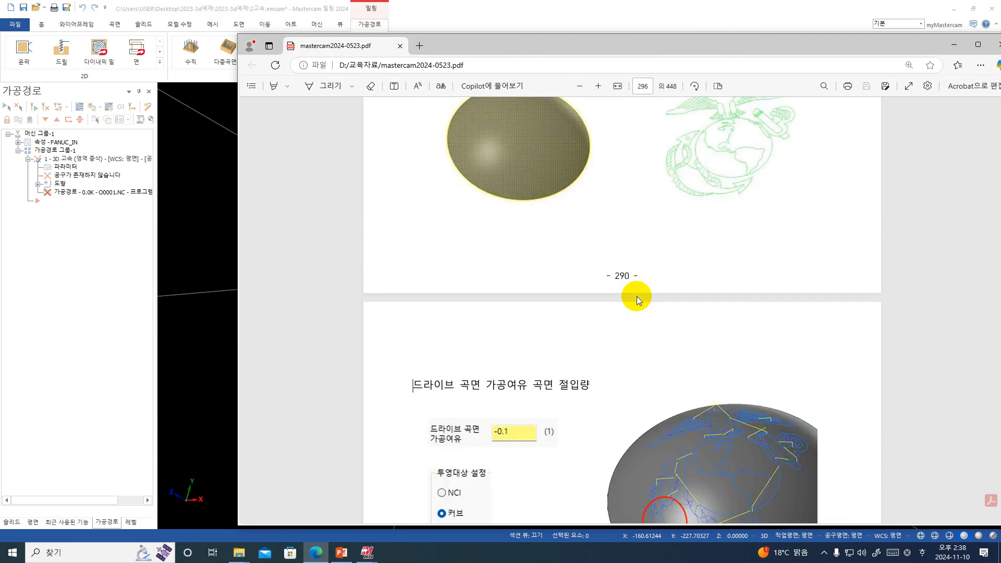
pyautogui.scroll(-20, 636, 296)
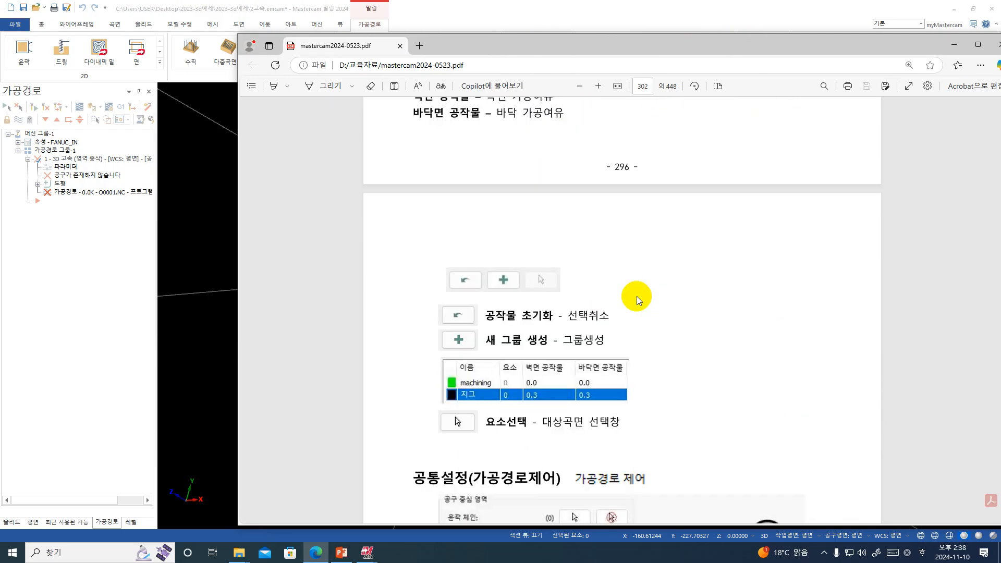
pyautogui.scroll(-12, 636, 296)
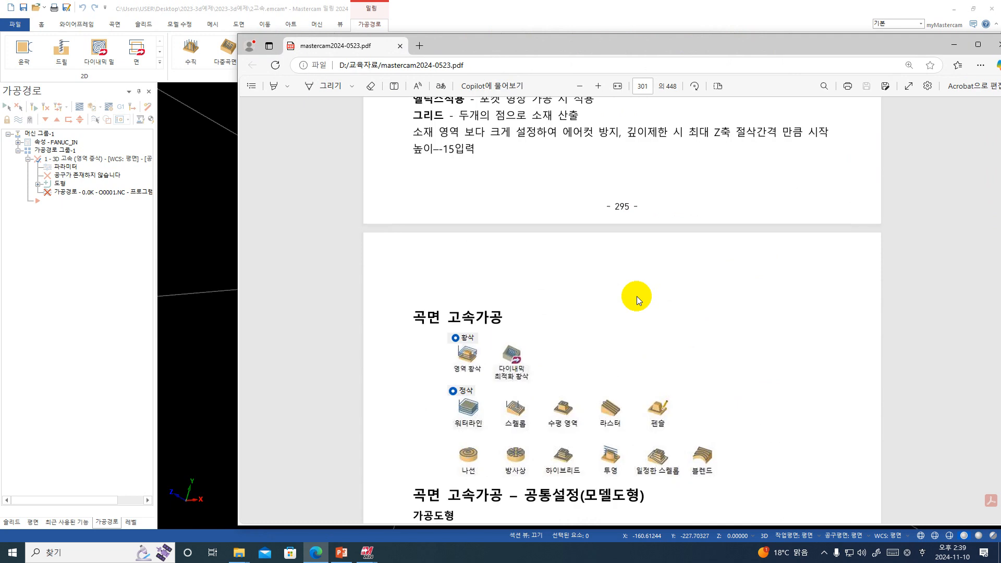
pyautogui.scroll(-10, 633, 321)
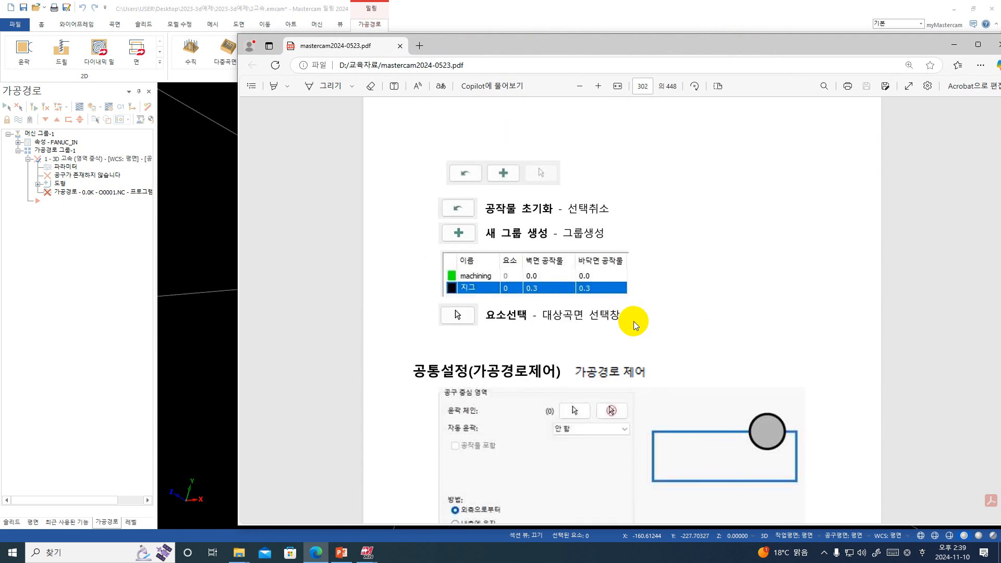
# - Examine the manual's explanations of the tool center area, automatic contour types, stock inclusion and machining method
pyautogui.scroll(1, 633, 321)
pyautogui.scroll(-6, 633, 321)
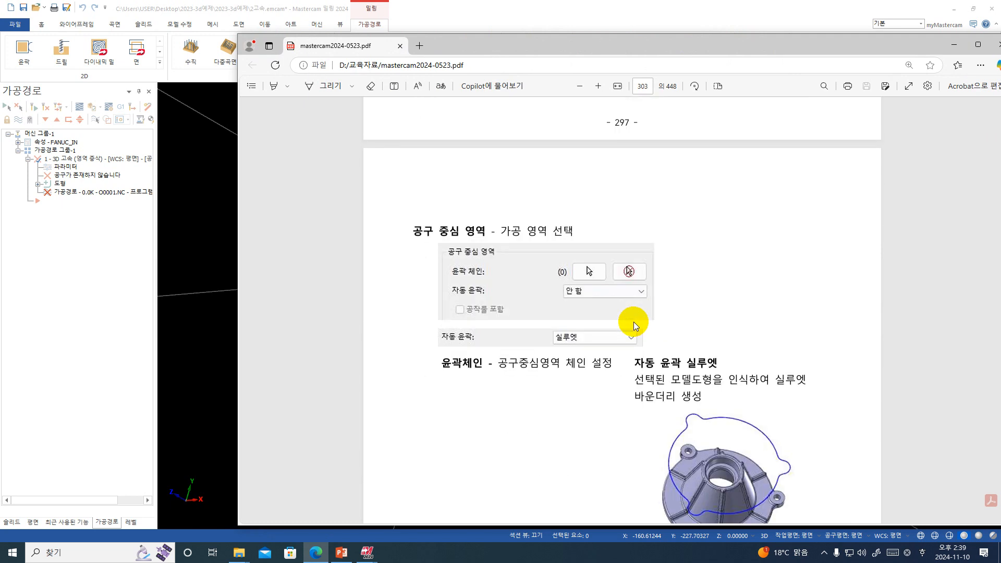
pyautogui.scroll(-5, 678, 261)
pyautogui.scroll(2, 711, 214)
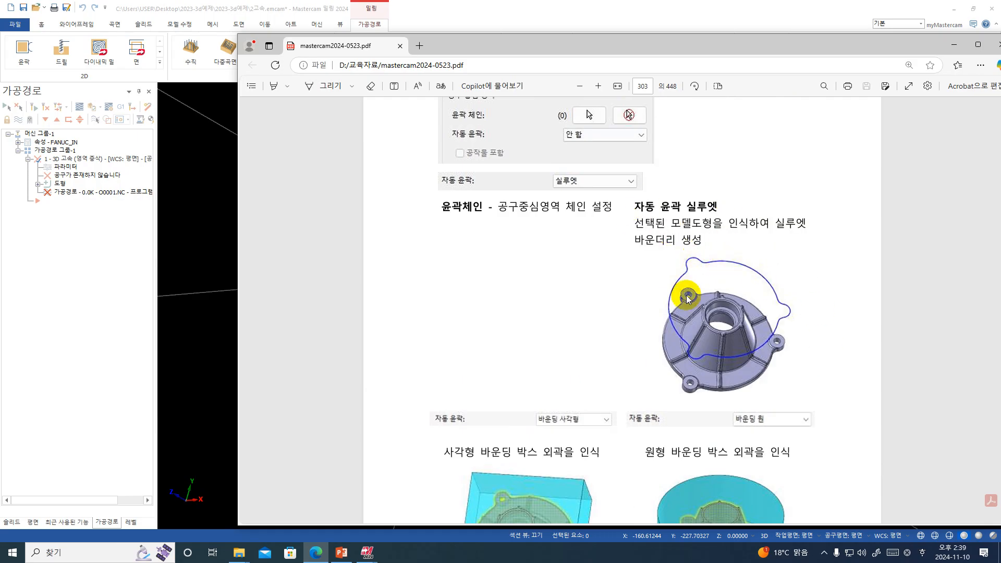
pyautogui.scroll(-4, 683, 274)
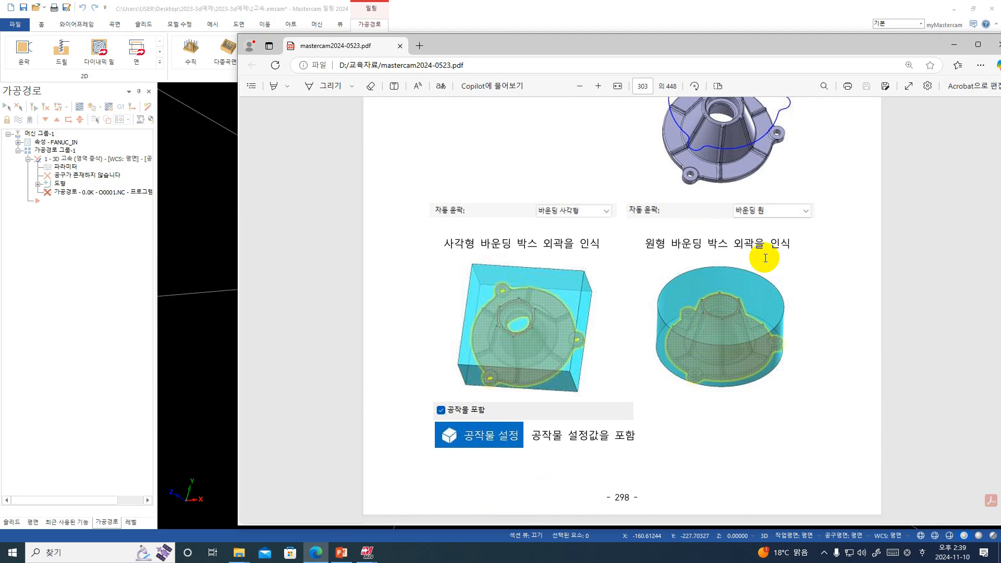
pyautogui.scroll(-6, 700, 329)
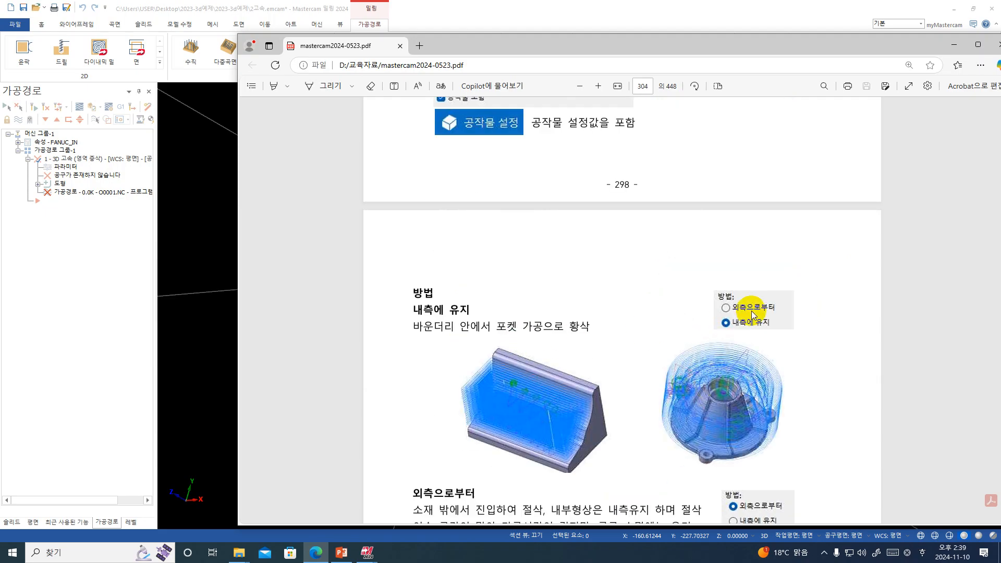
# - Compare the manual's descriptions of the keep-inside (내측에 유지) and from-outside (외측으로부터) machining methods
pyautogui.scroll(5, 595, 305)
pyautogui.scroll(-3, 595, 305)
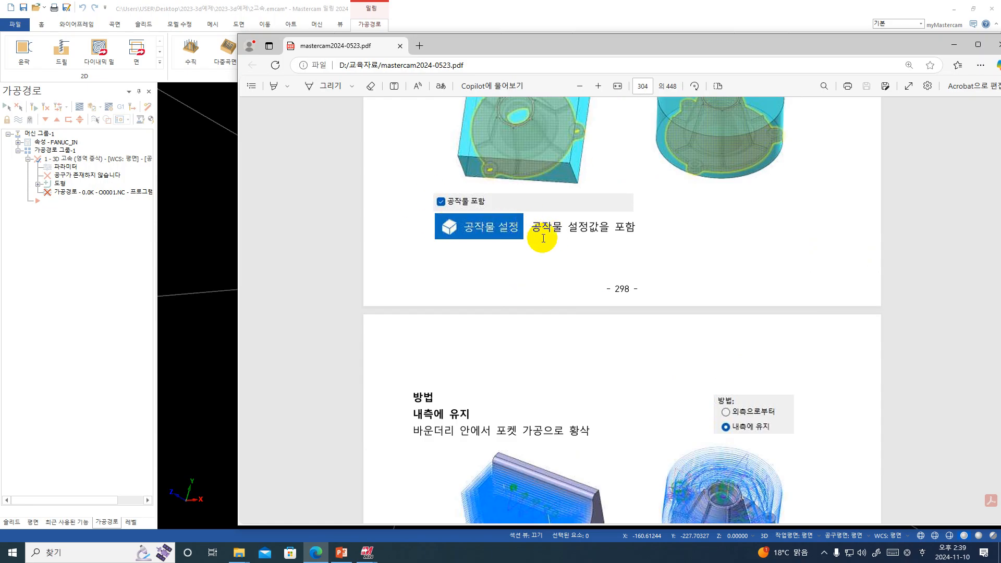
pyautogui.scroll(1, 695, 236)
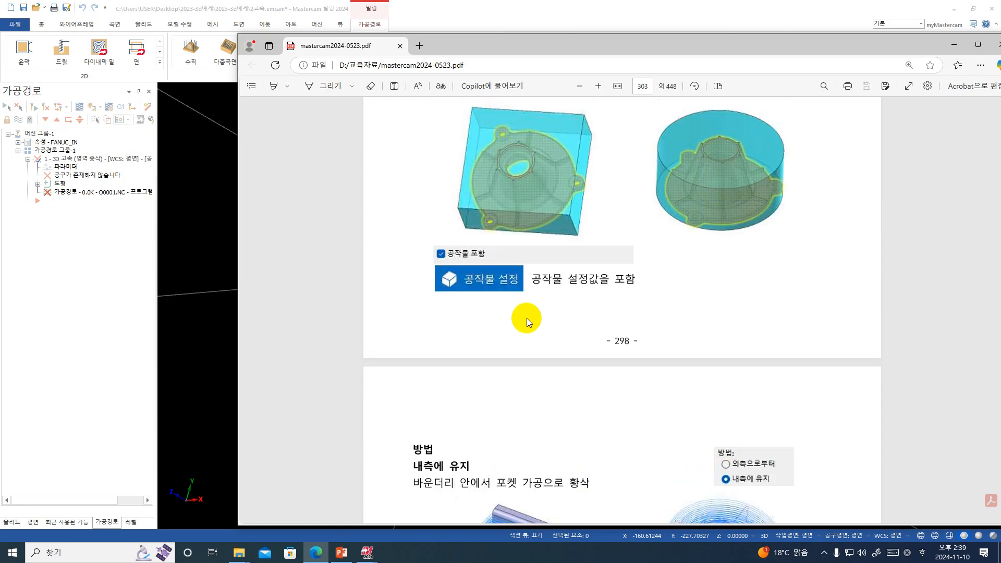
pyautogui.scroll(-2, 526, 318)
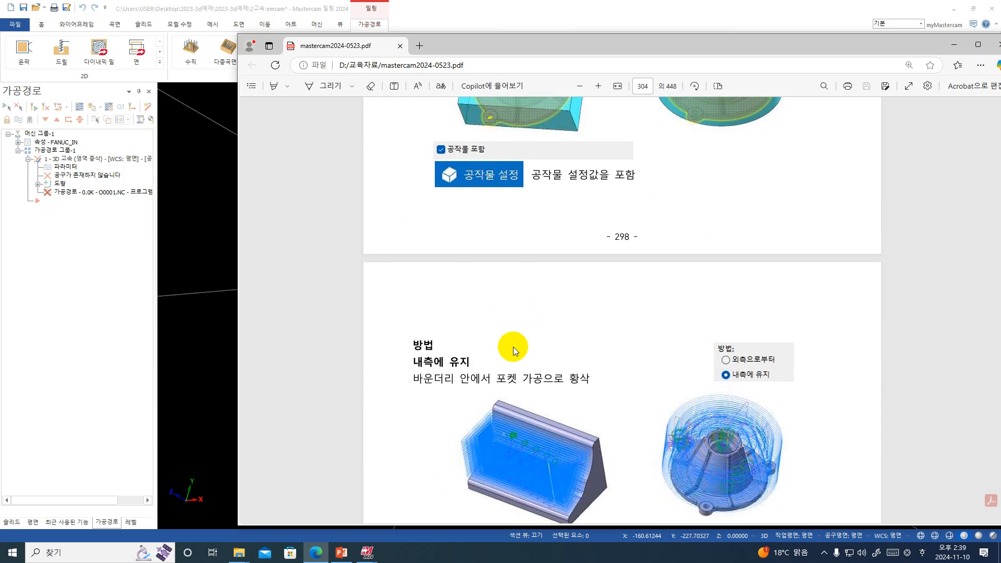
pyautogui.scroll(-2, 501, 362)
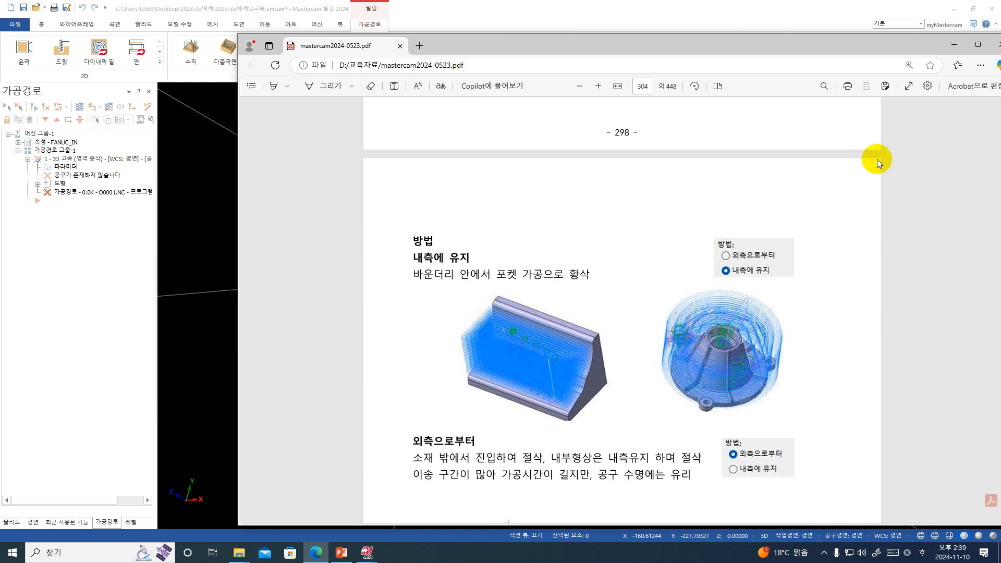
pyautogui.scroll(-6, 649, 352)
pyautogui.scroll(4, 650, 350)
# - Switch back to the main Mastercam window with the area roughing (영역 황삭) settings, dismissing the simulator window
pyautogui.click(953, 10)
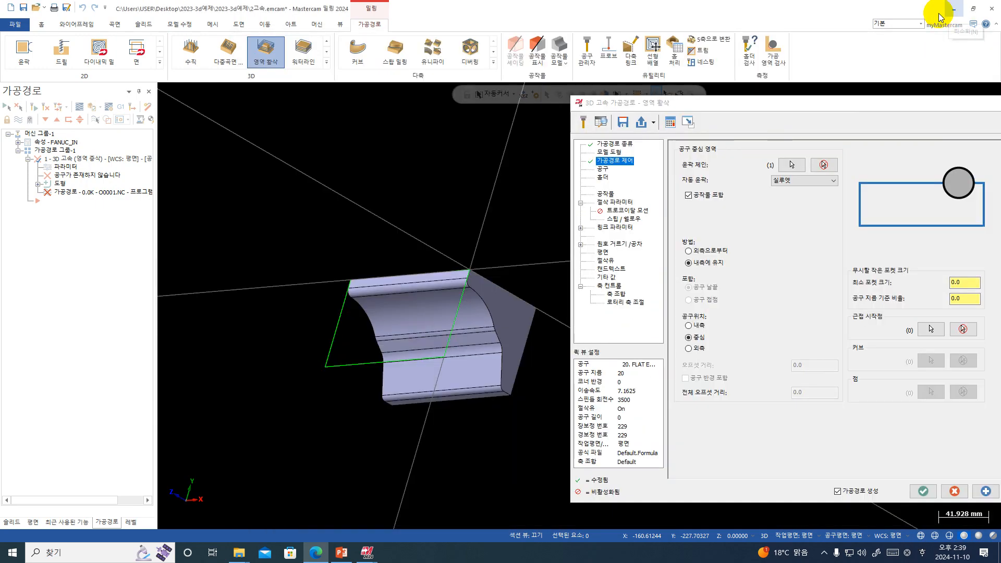
pyautogui.click(951, 51)
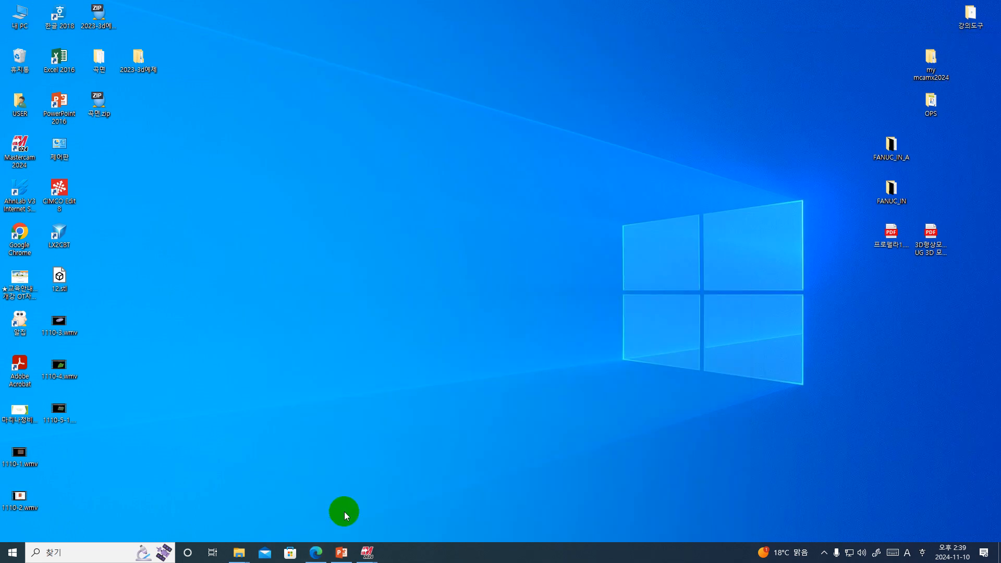
pyautogui.click(367, 552)
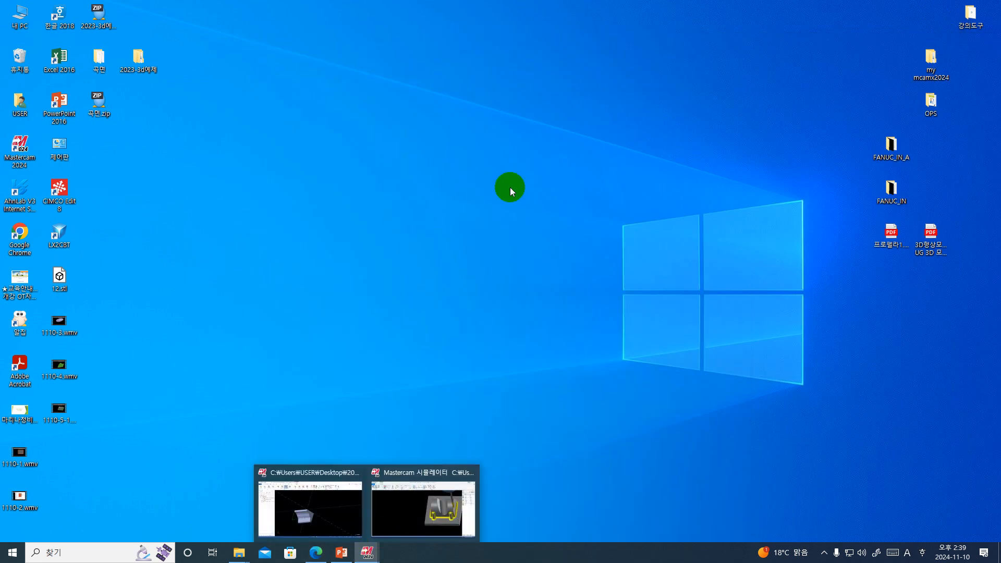
pyautogui.click(335, 513)
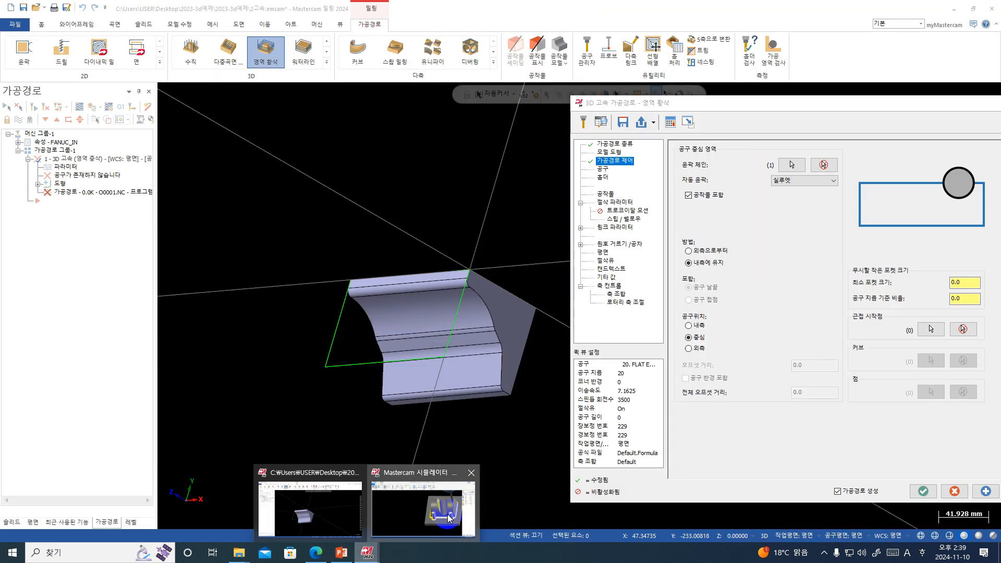
pyautogui.click(480, 501)
pyautogui.click(996, 7)
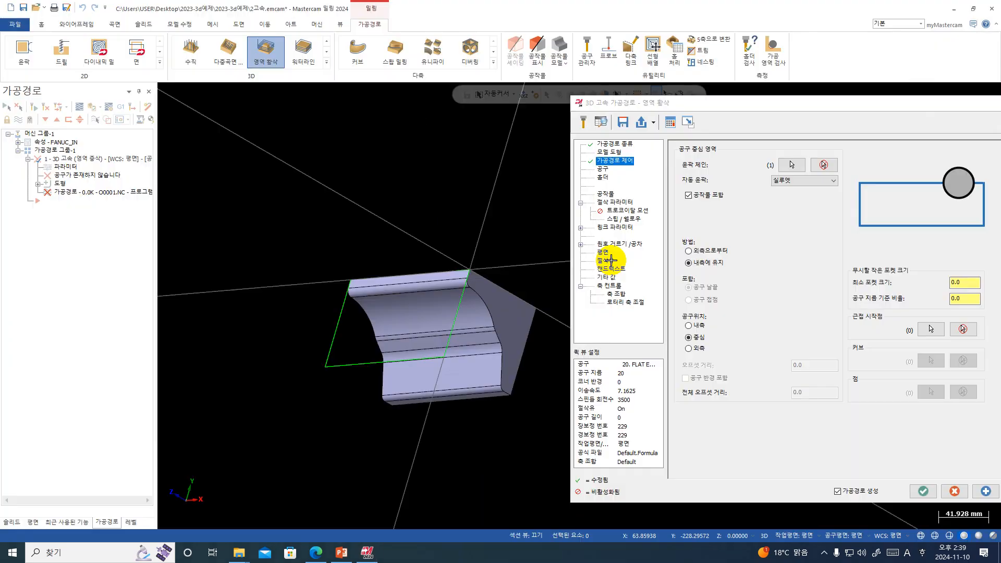
# - Set the automatic contour to none (안 함) and the machining method to from outside (외측으로부터)
pyautogui.moveTo(333, 215); pyautogui.dragTo(368, 248, button='middle')
pyautogui.scroll(-2, 469, 288)
pyautogui.moveTo(530, 376); pyautogui.dragTo(553, 375, button='middle')
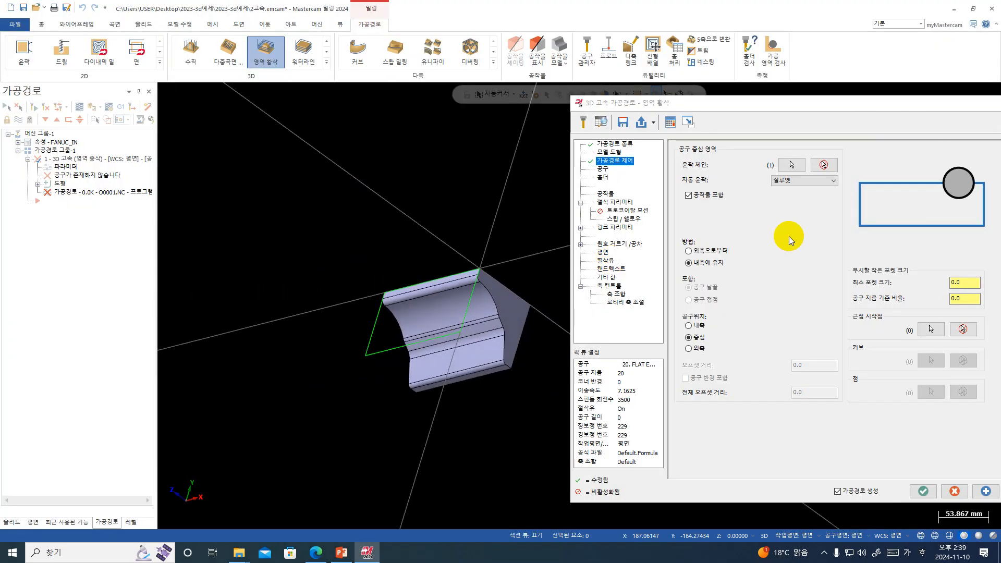
pyautogui.click(801, 182)
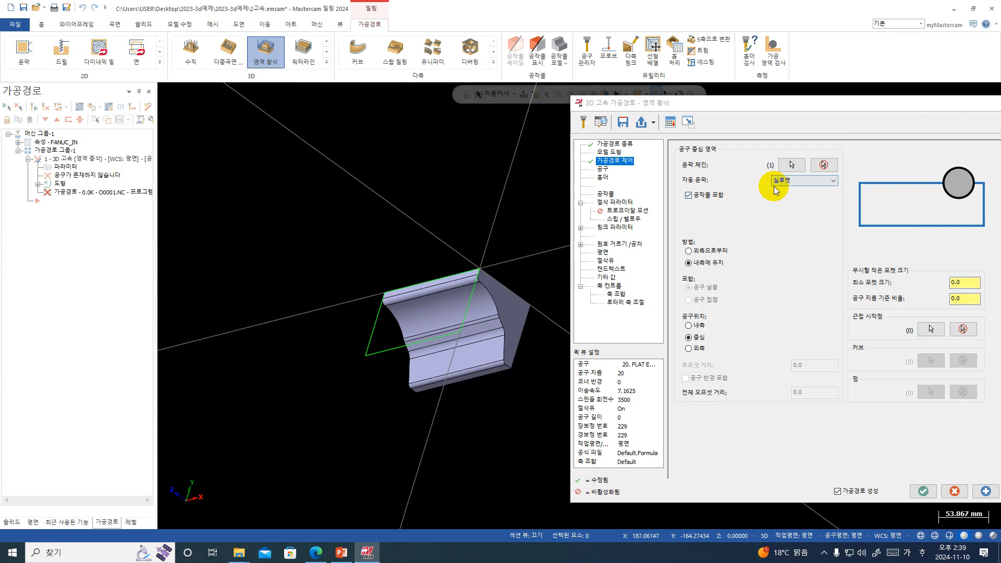
pyautogui.click(778, 184)
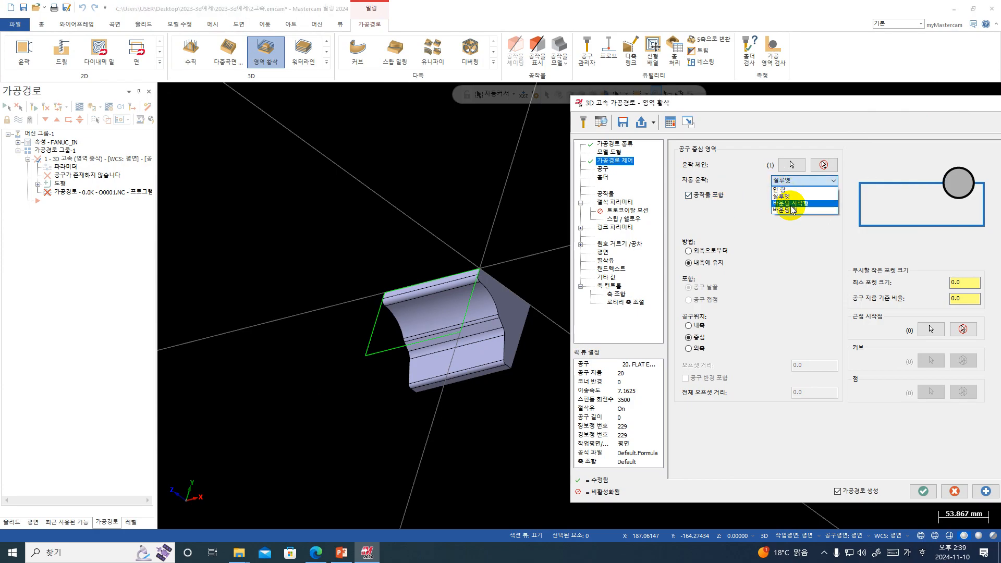
pyautogui.click(792, 203)
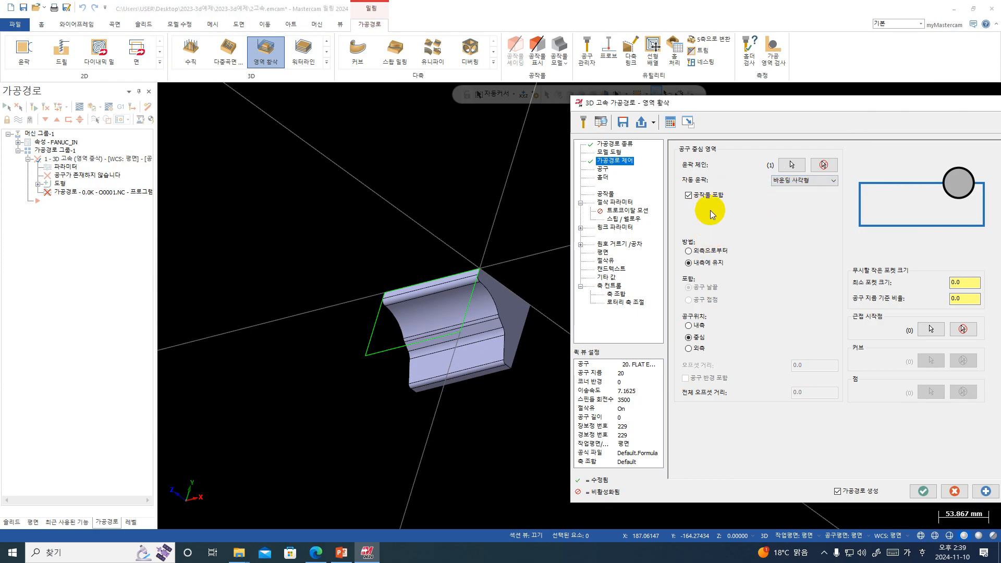
pyautogui.click(831, 180)
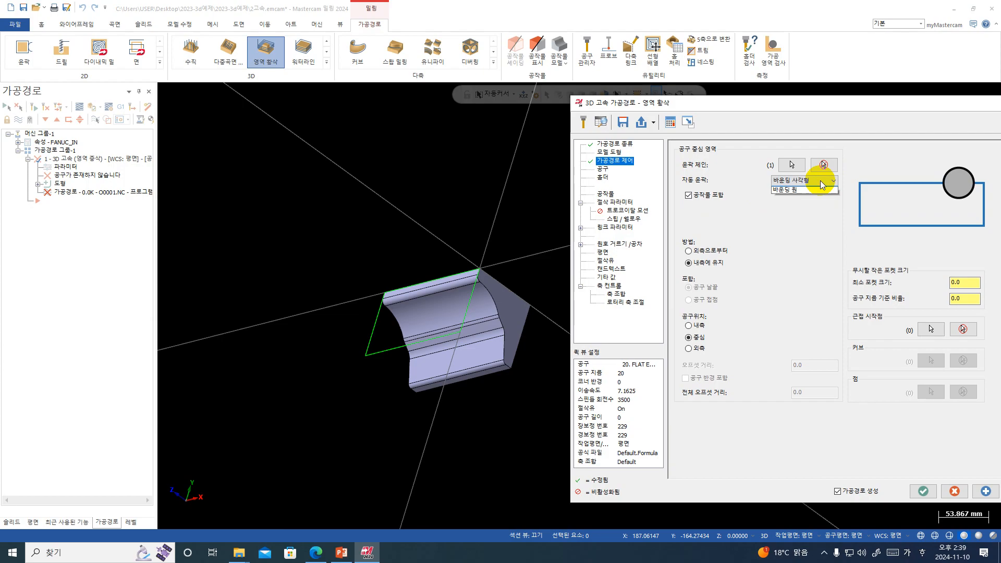
pyautogui.click(781, 189)
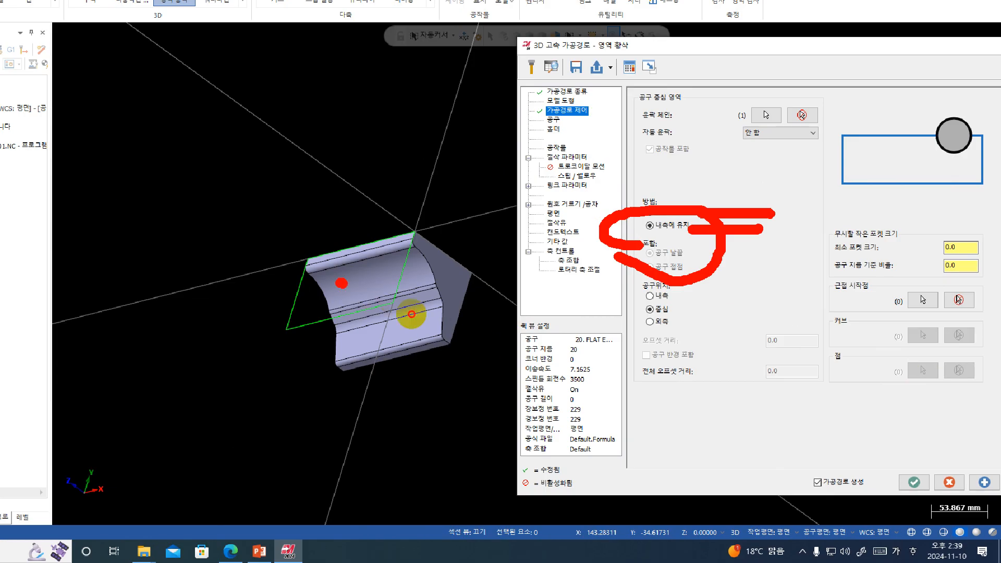
pyautogui.moveTo(451, 340)
pyautogui.mouseDown()
pyautogui.moveTo(469, 316)
pyautogui.moveTo(408, 346)
pyautogui.moveTo(484, 320)
pyautogui.moveTo(474, 300)
pyautogui.moveTo(429, 300)
pyautogui.mouseUp()
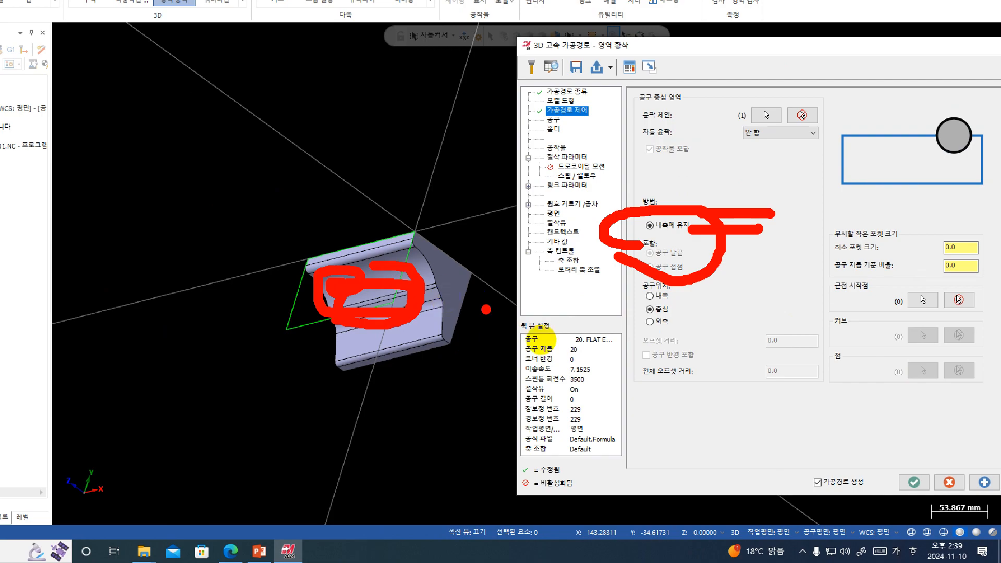
pyautogui.moveTo(515, 344)
pyautogui.mouseDown()
pyautogui.moveTo(464, 307)
pyautogui.moveTo(430, 300)
pyautogui.mouseUp()
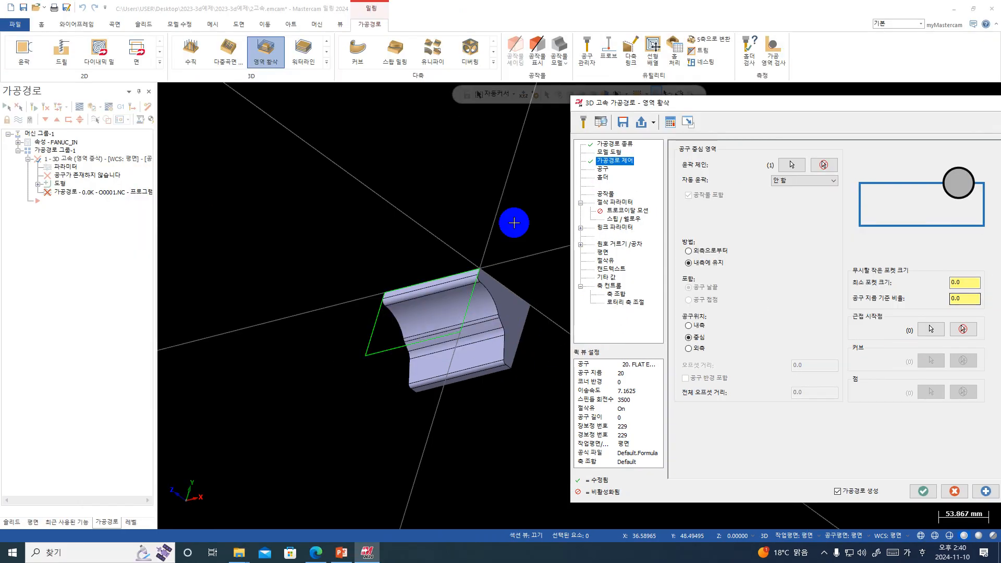
pyautogui.click(686, 213)
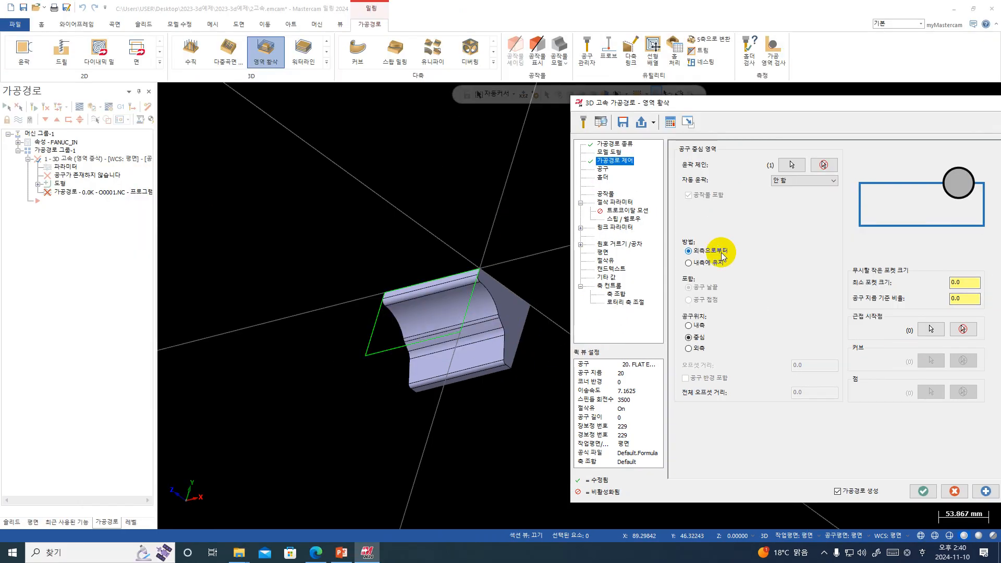
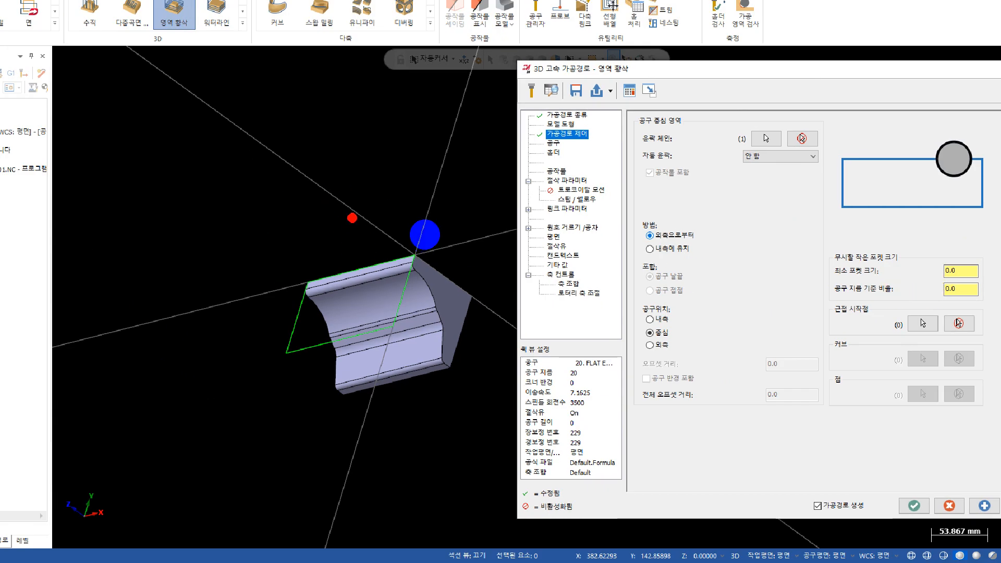
pyautogui.moveTo(369, 123)
pyautogui.mouseDown()
pyautogui.moveTo(344, 122)
pyautogui.moveTo(139, 251)
pyautogui.mouseUp()
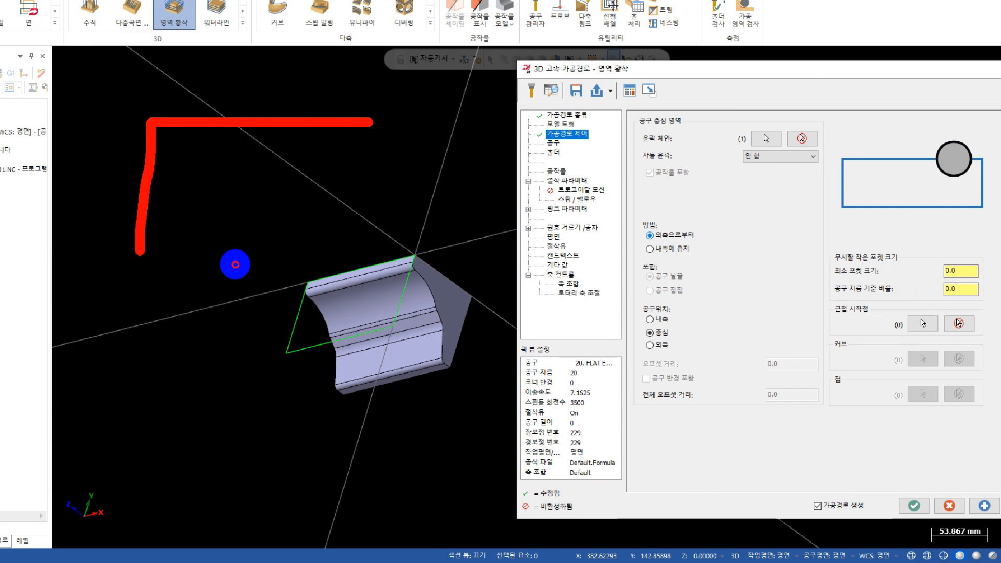
pyautogui.moveTo(235, 264)
pyautogui.mouseDown()
pyautogui.moveTo(444, 275)
pyautogui.moveTo(457, 149)
pyautogui.mouseUp()
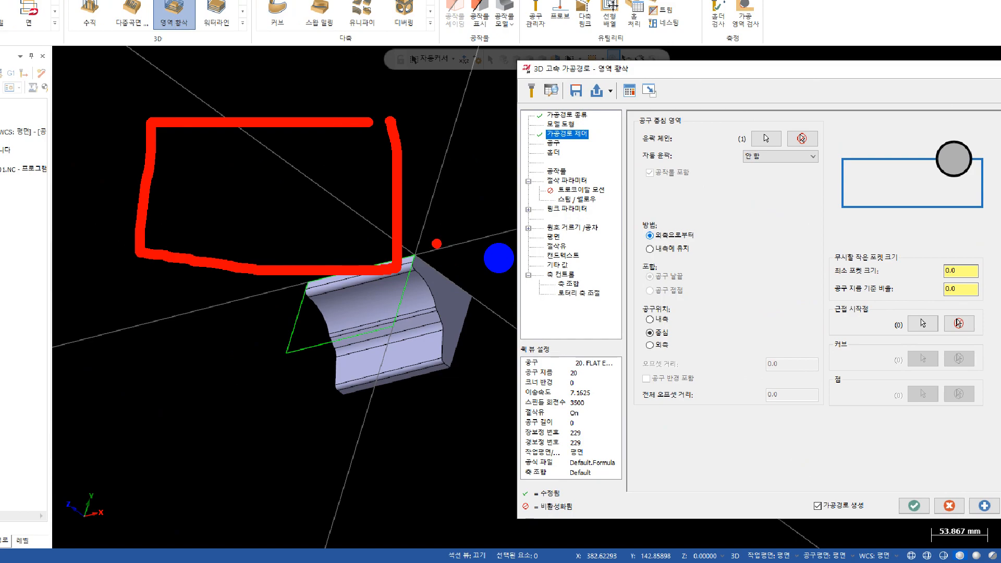
pyautogui.moveTo(440, 235); pyautogui.dragTo(359, 296)
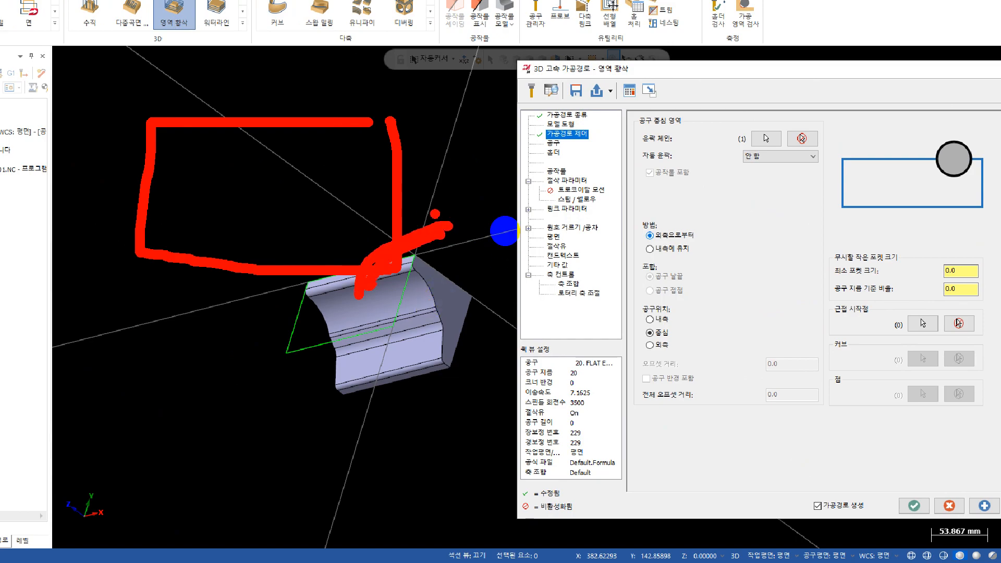
pyautogui.moveTo(274, 198)
pyautogui.mouseDown()
pyautogui.moveTo(271, 173)
pyautogui.moveTo(264, 185)
pyautogui.mouseUp()
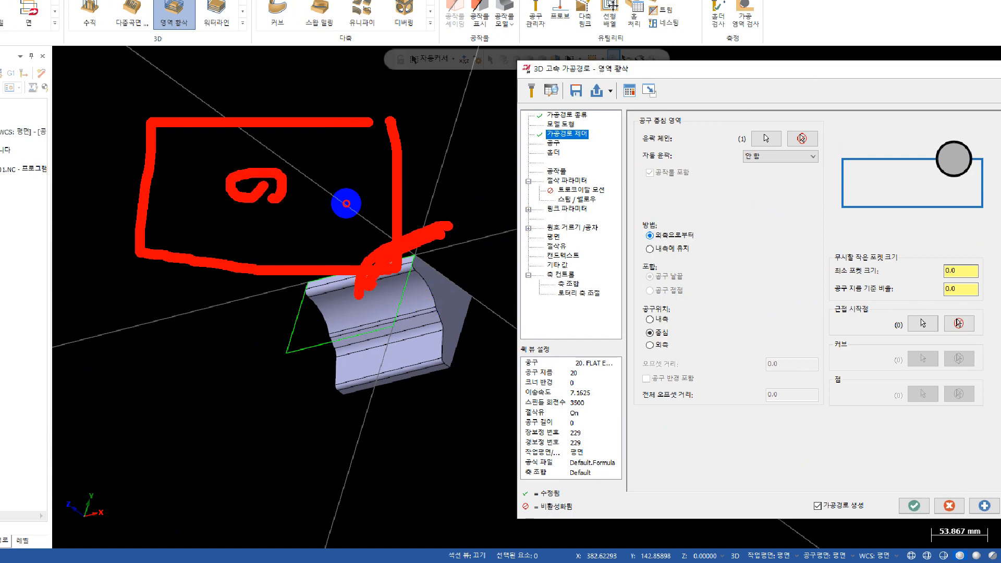
pyautogui.moveTo(346, 203)
pyautogui.mouseDown()
pyautogui.moveTo(338, 195)
pyautogui.moveTo(420, 205)
pyautogui.mouseUp()
pyautogui.moveTo(334, 219)
pyautogui.mouseDown()
pyautogui.moveTo(377, 155)
pyautogui.moveTo(322, 164)
pyautogui.mouseUp()
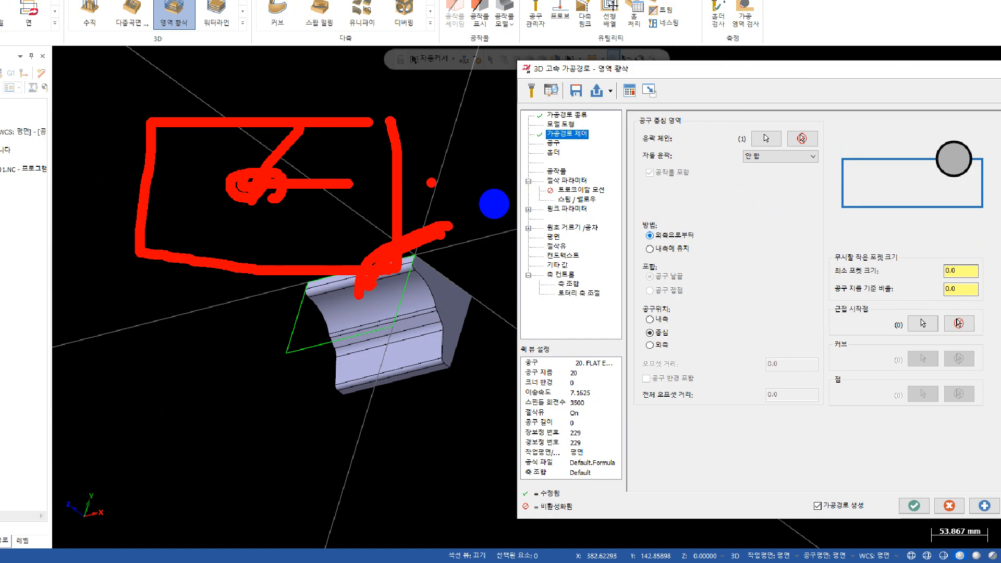
pyautogui.moveTo(442, 214); pyautogui.dragTo(392, 245)
pyautogui.moveTo(454, 236)
pyautogui.mouseDown()
pyautogui.moveTo(421, 270)
pyautogui.moveTo(440, 229)
pyautogui.moveTo(433, 247)
pyautogui.mouseUp()
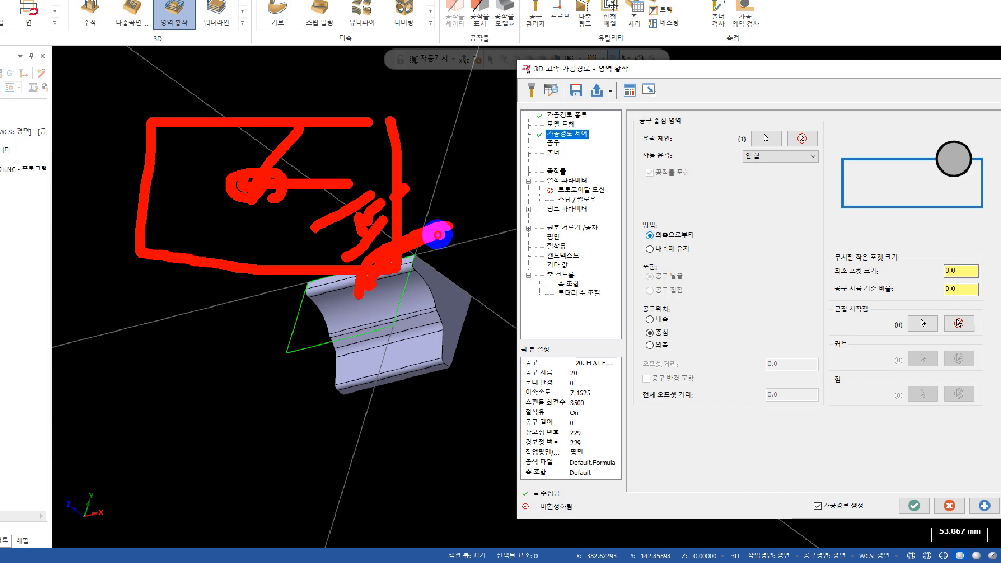
pyautogui.moveTo(437, 235); pyautogui.dragTo(286, 261)
pyautogui.moveTo(168, 152); pyautogui.dragTo(292, 328)
pyautogui.click(186, 160)
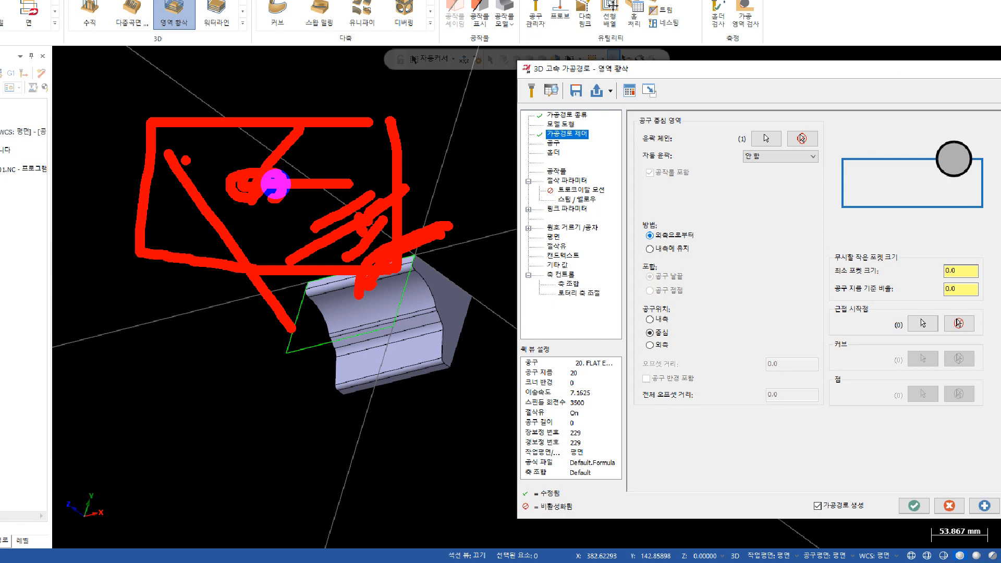
pyautogui.press('Escape')
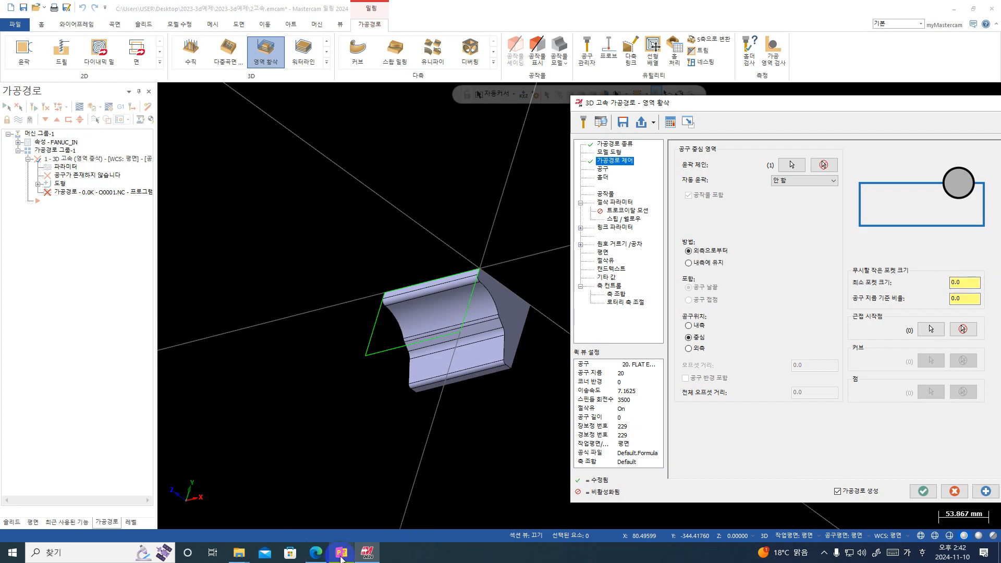
# - Switch to PowerPoint and examine the ramping data (램핑 데이터) slide in 정도레벨.pptx
pyautogui.click(341, 552)
pyautogui.scroll(-3, 411, 359)
pyautogui.scroll(3, 99, 234)
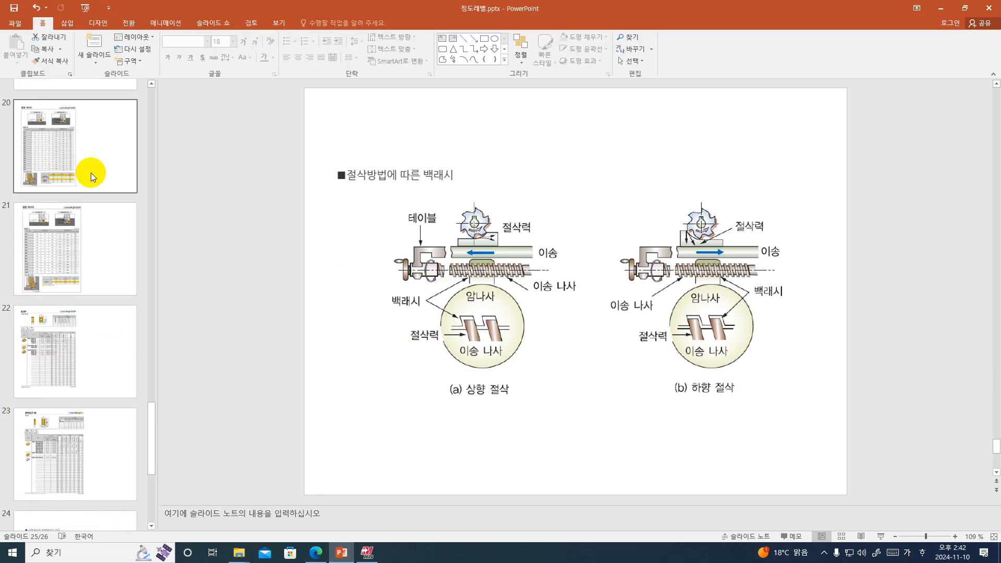
pyautogui.click(91, 173)
pyautogui.scroll(3, 94, 185)
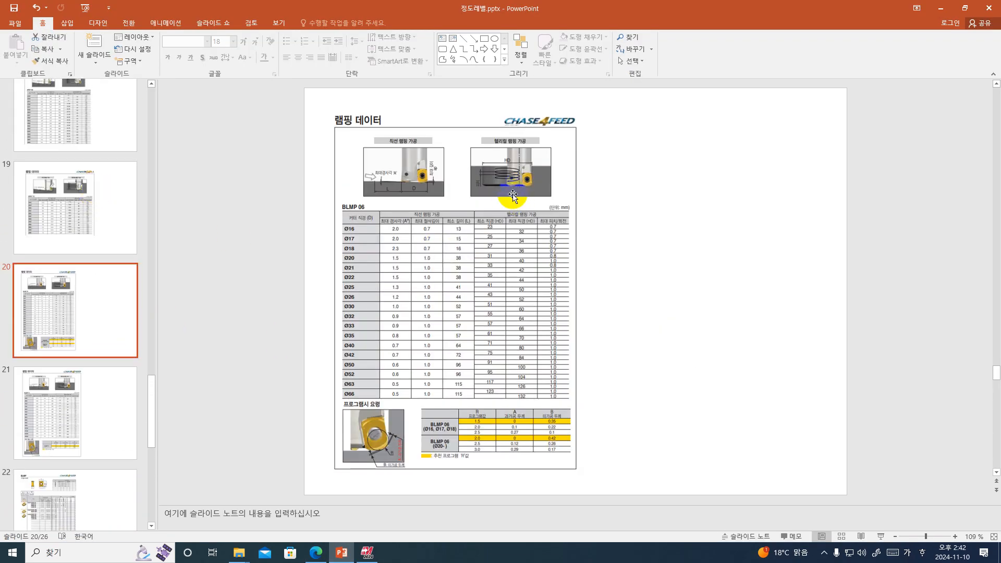
pyautogui.click(944, 7)
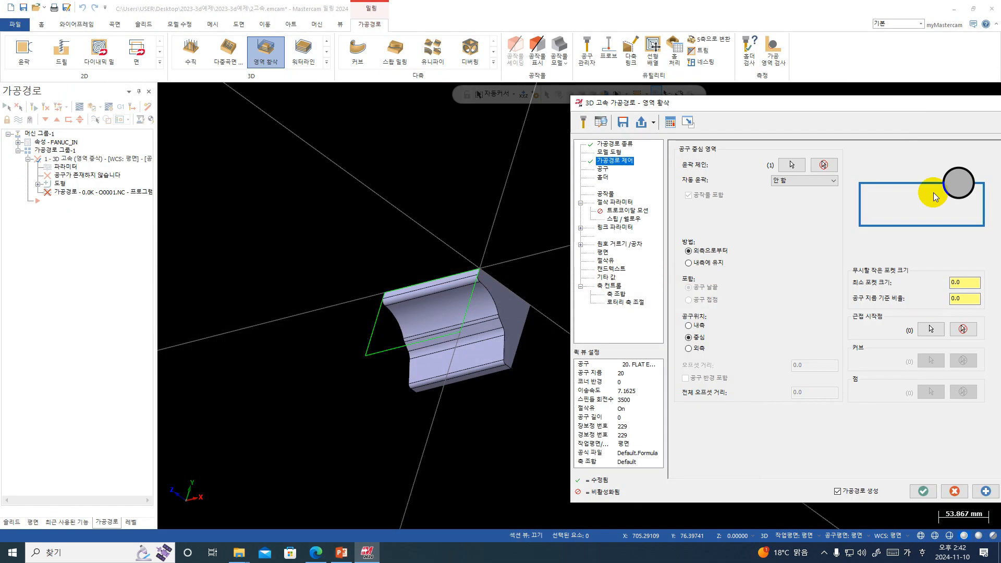
# - Back in Mastercam, set the tool-diameter ratio (공구 지름 기준 비율) for ignoring small pockets to 150
pyautogui.doubleClick(956, 283)
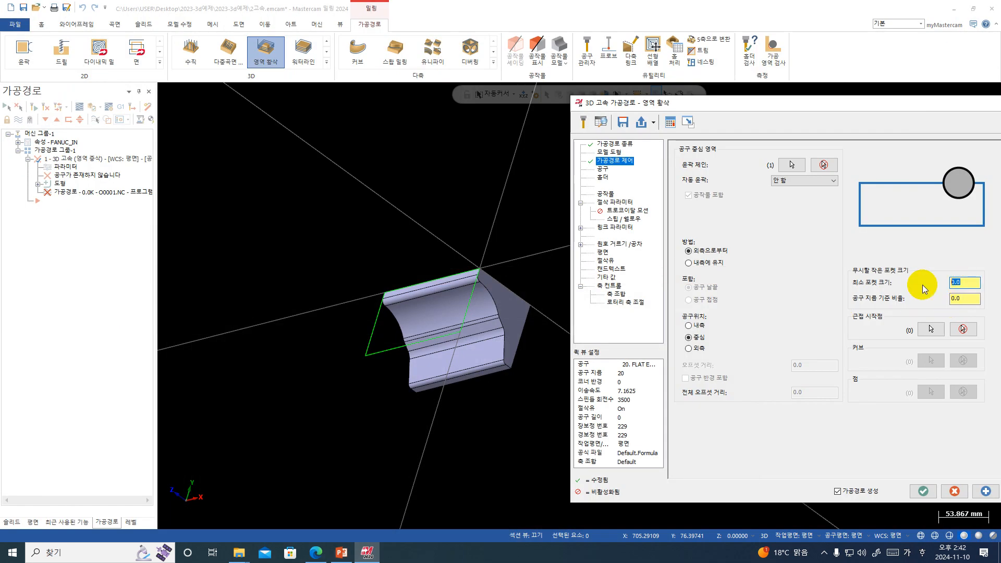
pyautogui.press('Tab')
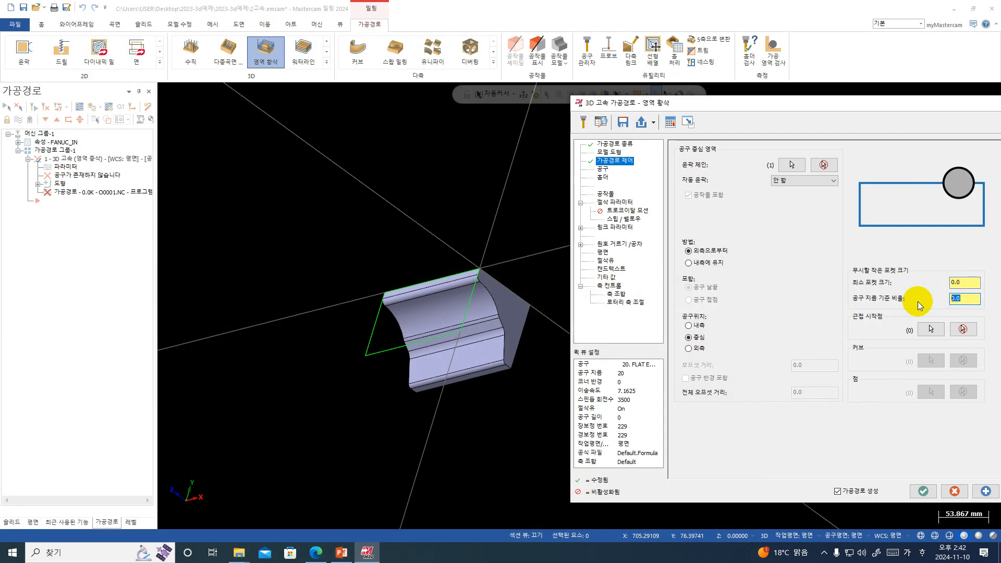
pyautogui.write('150')
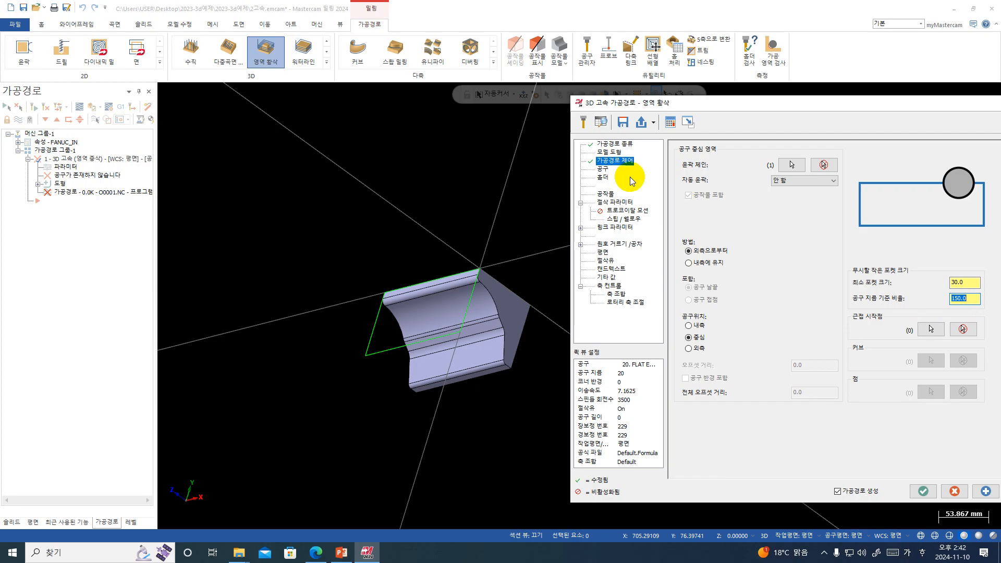
# - Create a new bull-nose end mill for the area roughing toolpath with a 33 mm cutting diameter and a 2 mm corner radius
pyautogui.click(602, 168)
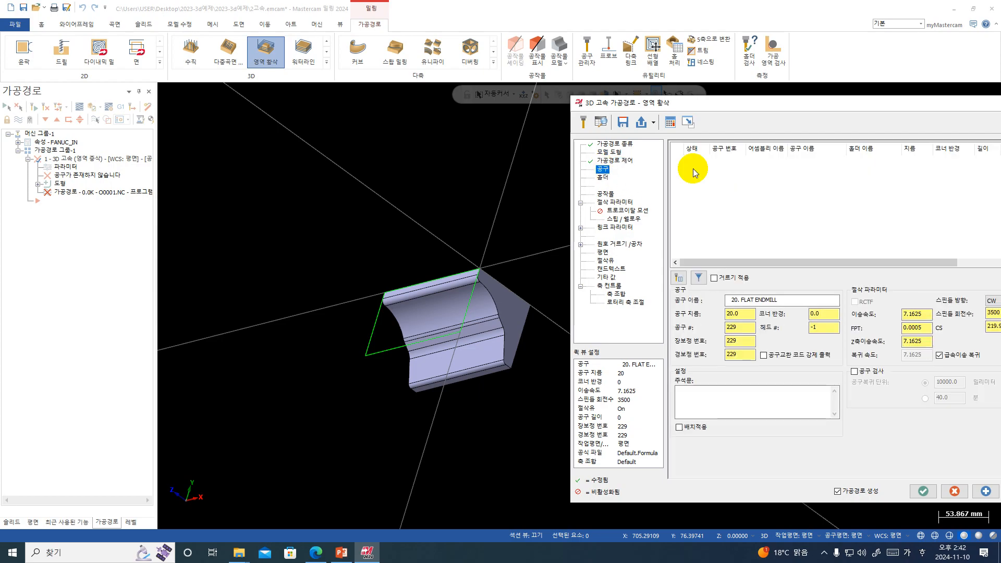
pyautogui.rightClick(732, 179)
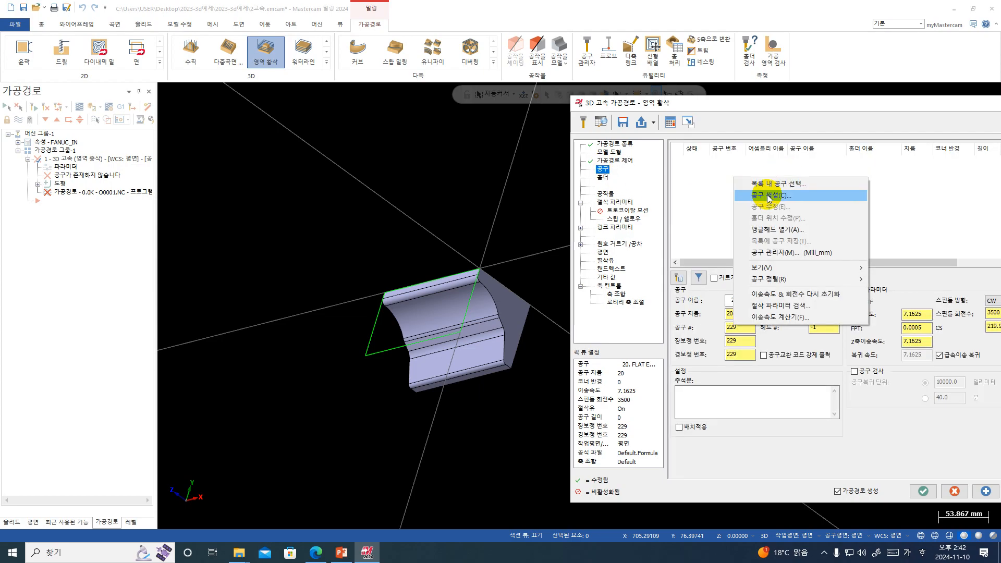
pyautogui.click(767, 195)
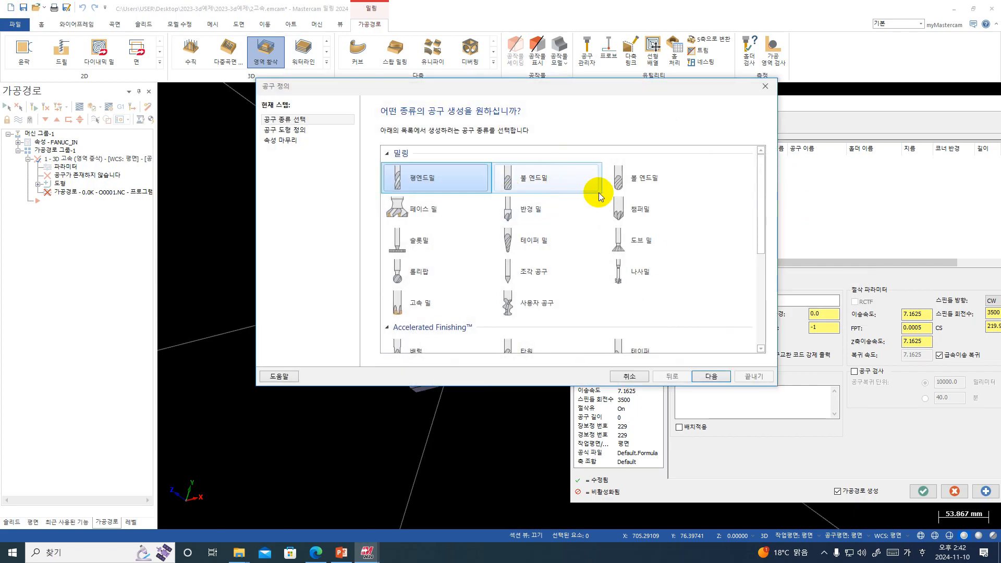
pyautogui.click(555, 189)
pyautogui.click(274, 131)
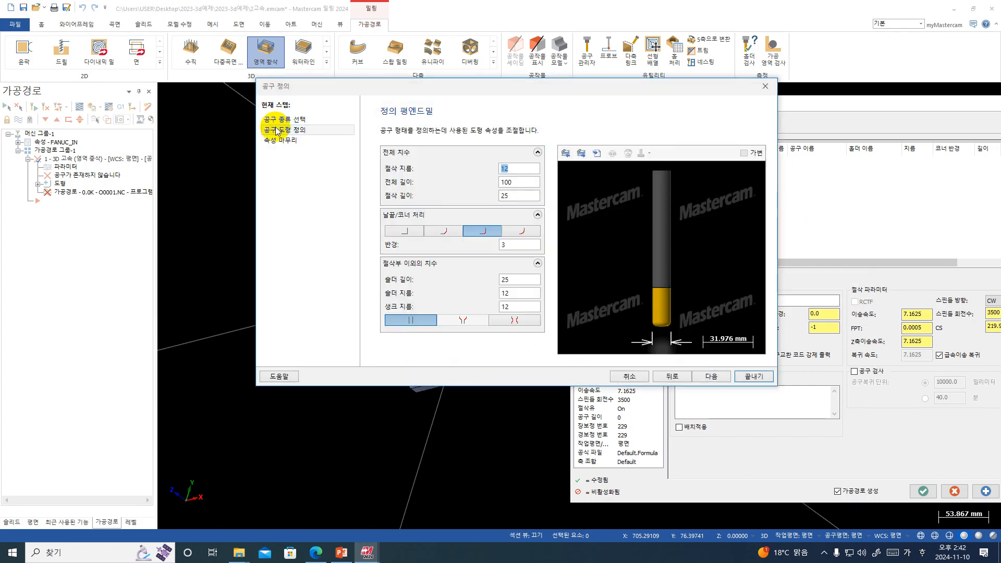
pyautogui.click(531, 245)
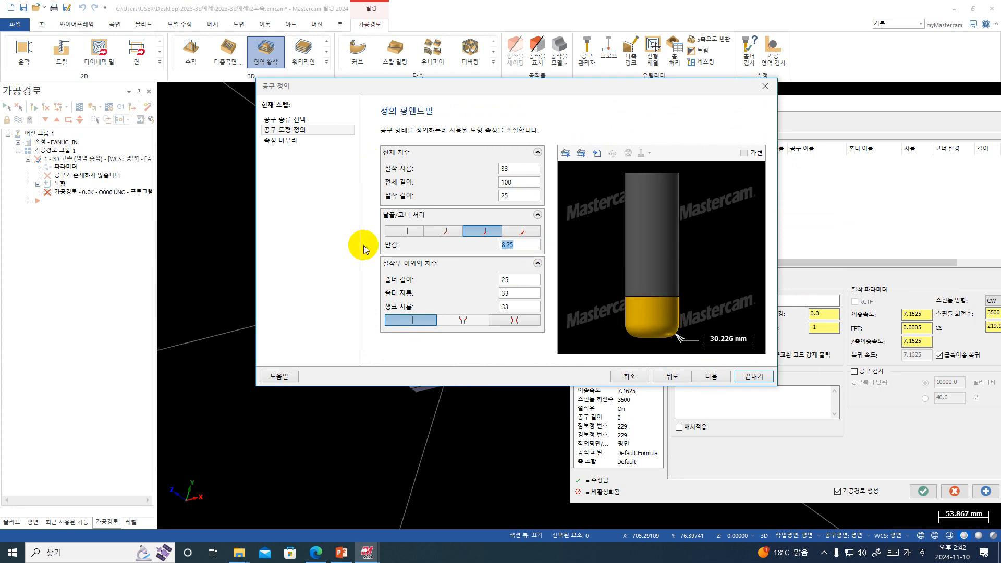
pyautogui.write('2')
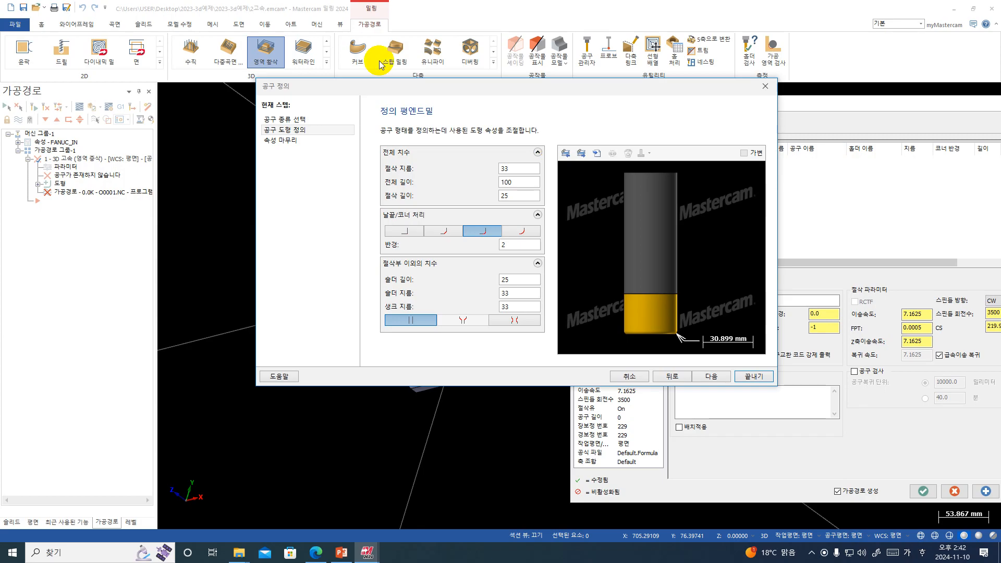
# - Set the new tool's feed rate (이송속도) to 5000, Z feed rate to 2000 and spindle speed to 2000, and finish its definition
pyautogui.click(281, 140)
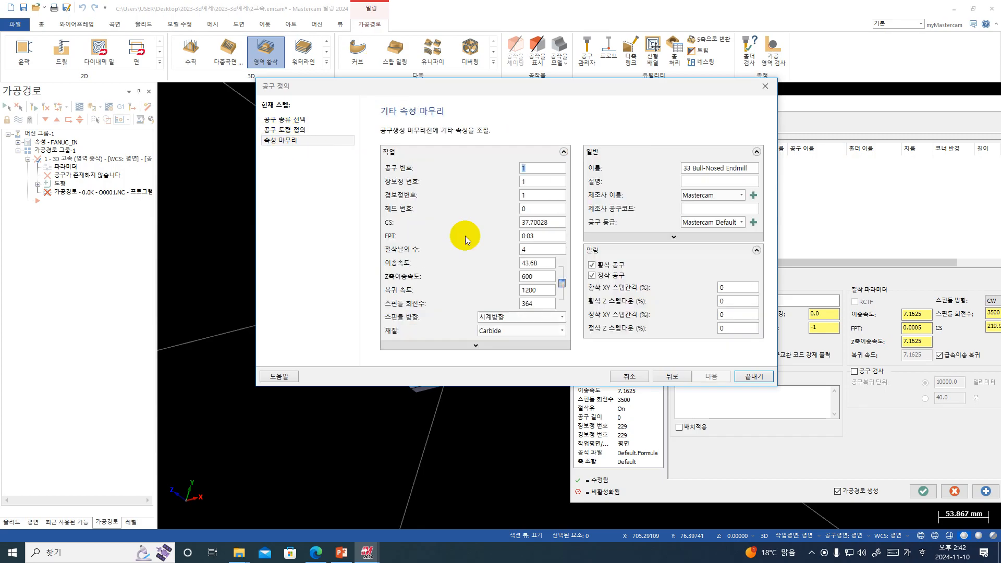
pyautogui.click(548, 262)
pyautogui.write('5000')
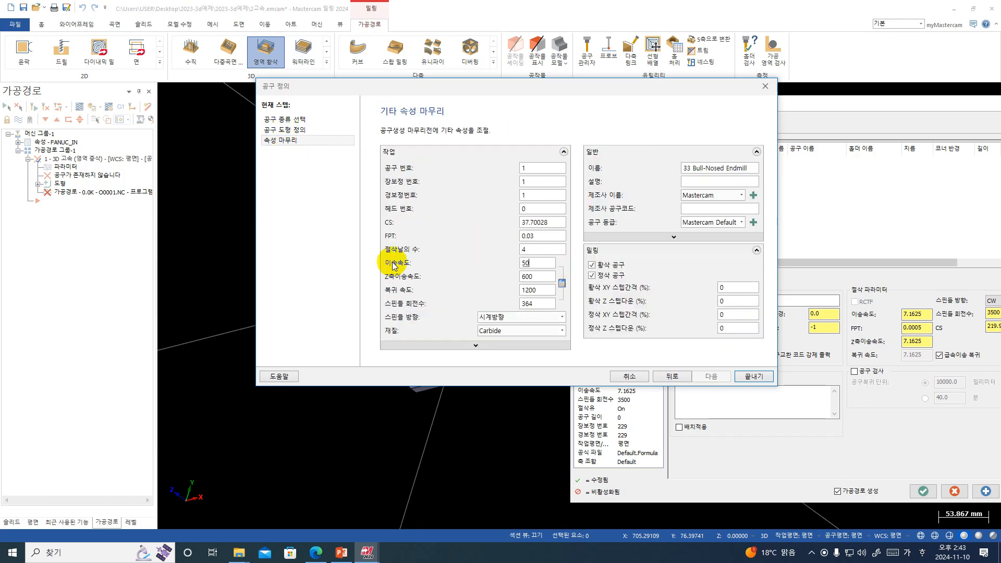
pyautogui.click(545, 281)
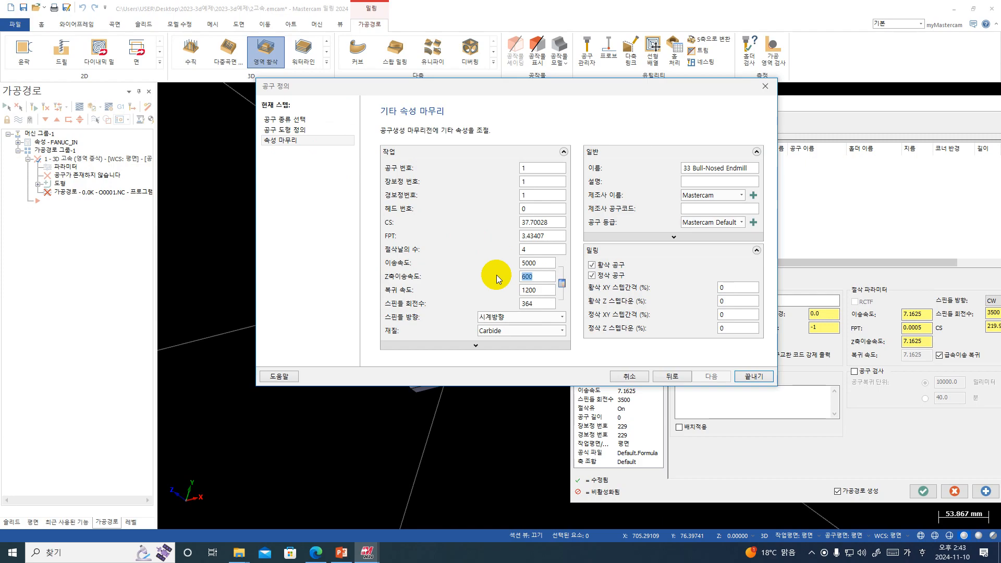
pyautogui.write('2000')
pyautogui.click(537, 302)
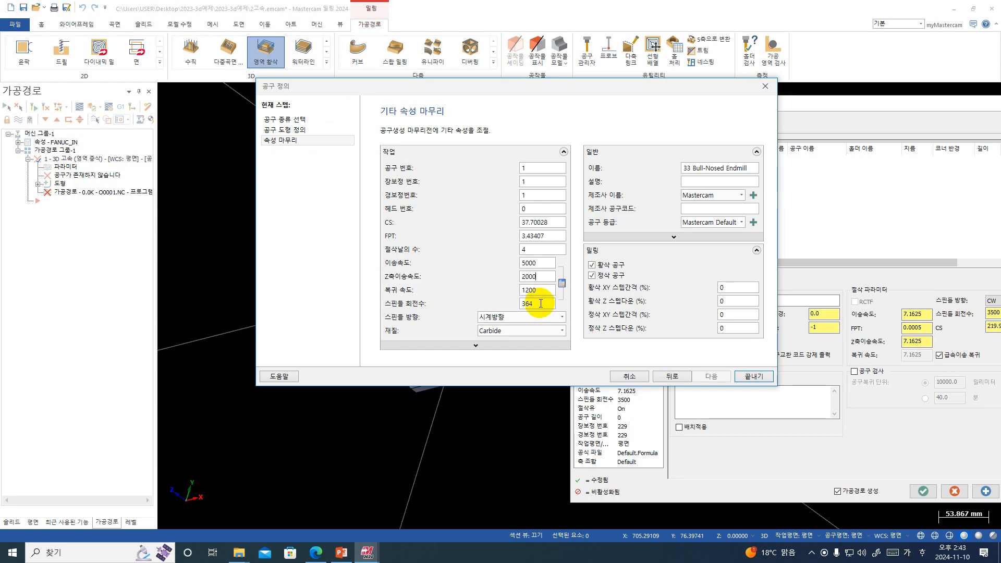
pyautogui.write('2000')
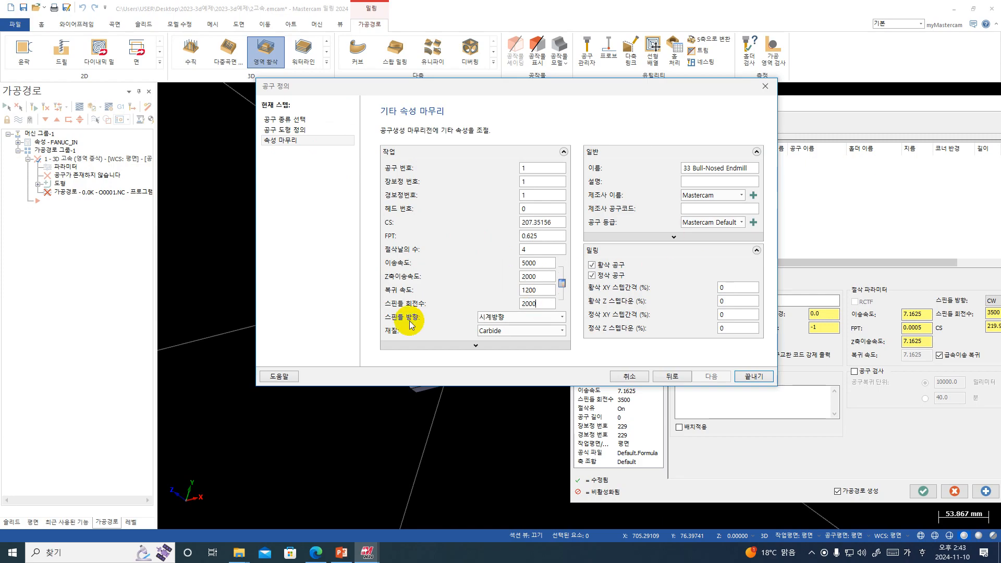
pyautogui.click(743, 377)
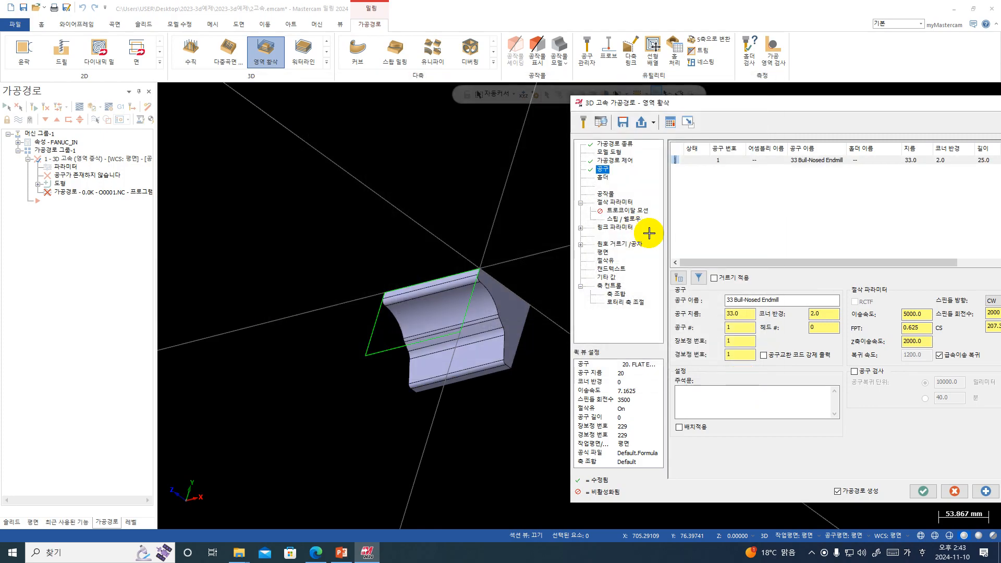
pyautogui.moveTo(799, 104); pyautogui.dragTo(627, 94)
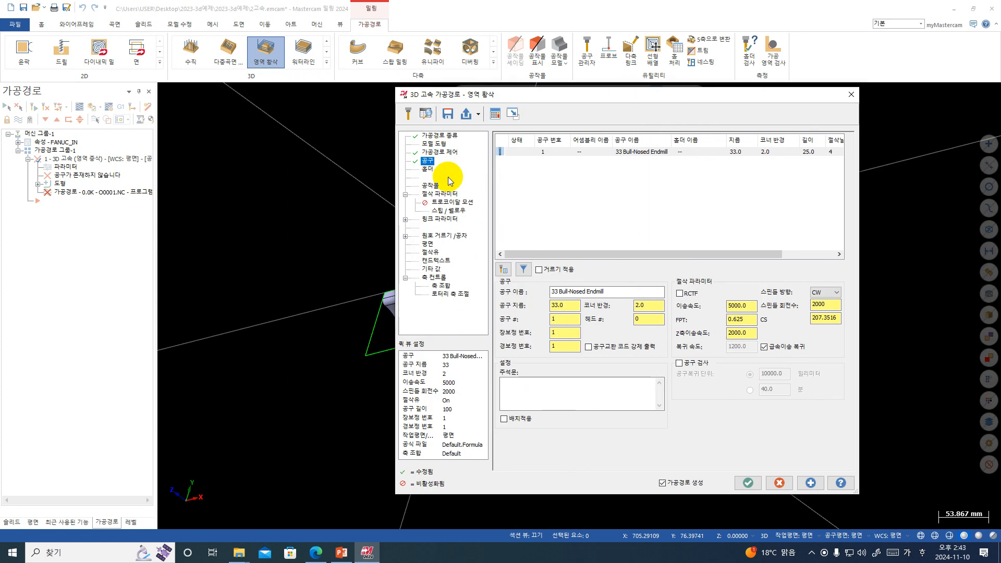
# - Load the holder library A-BT40.tooldb and assign the A-MILL-32 holder to the tool
pyautogui.click(427, 169)
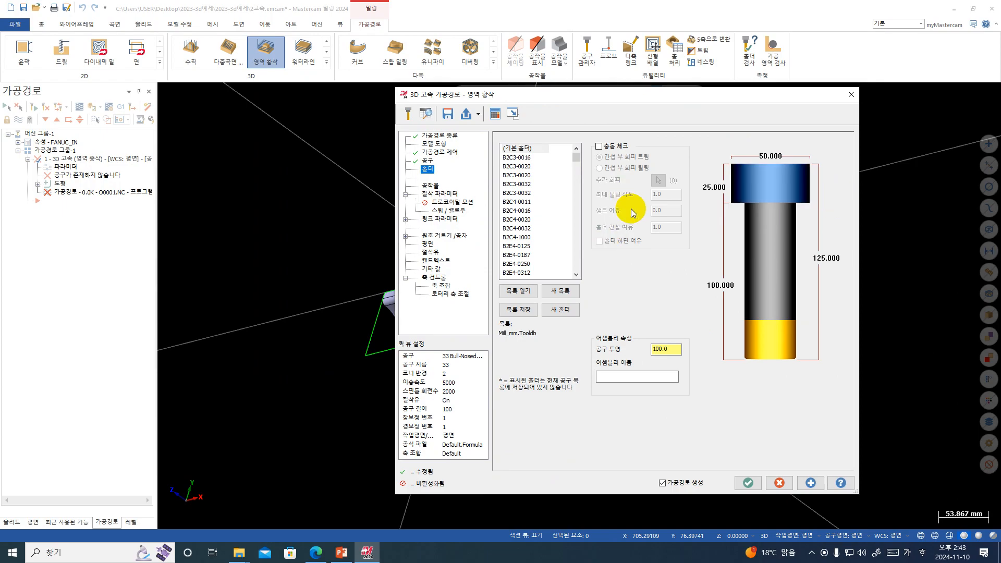
pyautogui.click(518, 293)
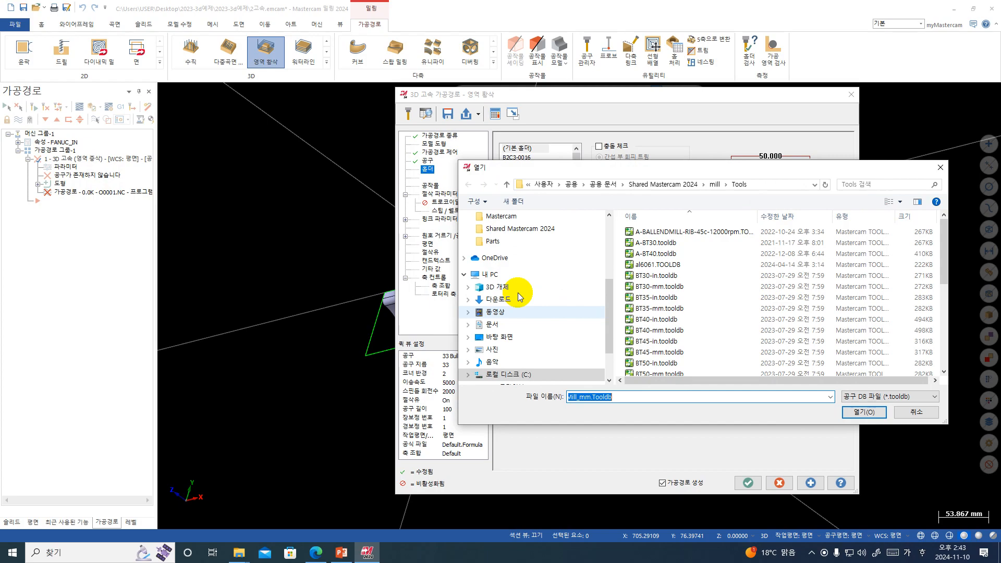
pyautogui.doubleClick(655, 254)
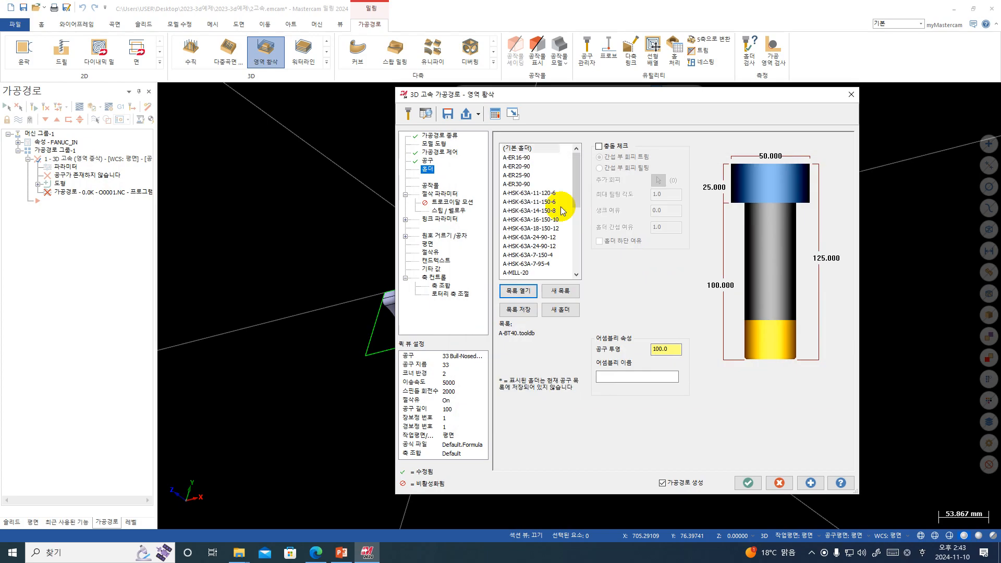
pyautogui.moveTo(576, 190); pyautogui.dragTo(573, 267)
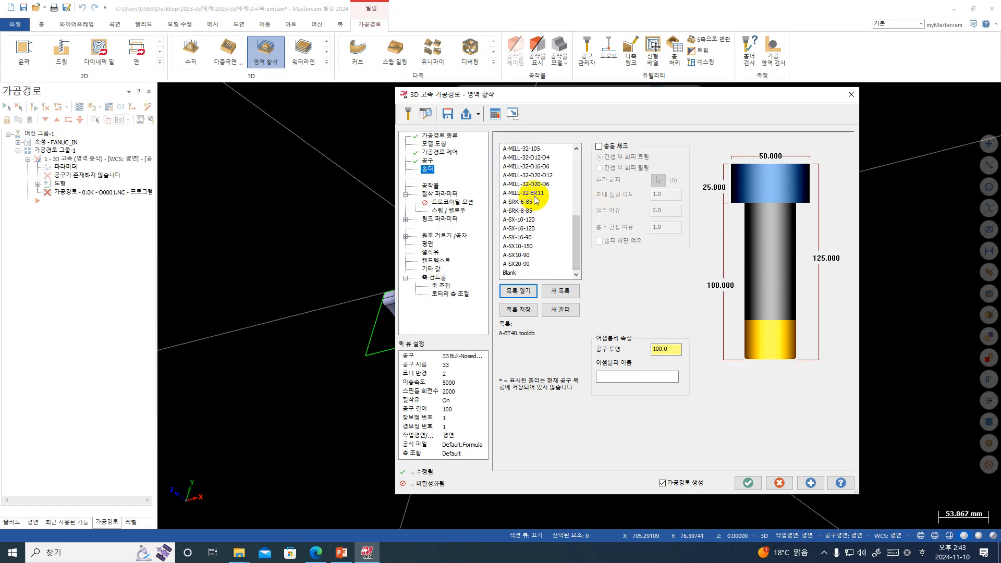
pyautogui.scroll(2, 562, 228)
pyautogui.scroll(1, 563, 231)
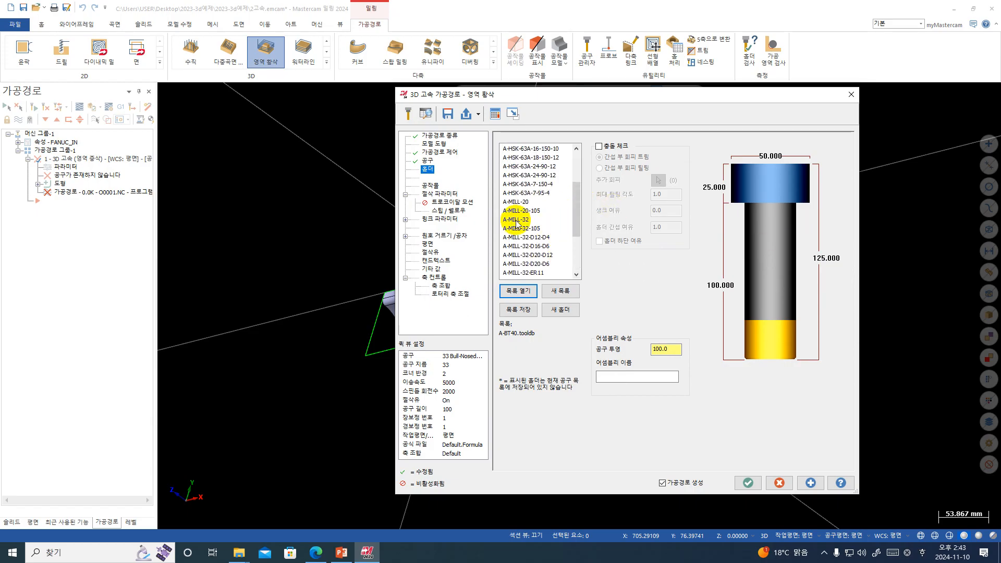
pyautogui.click(516, 220)
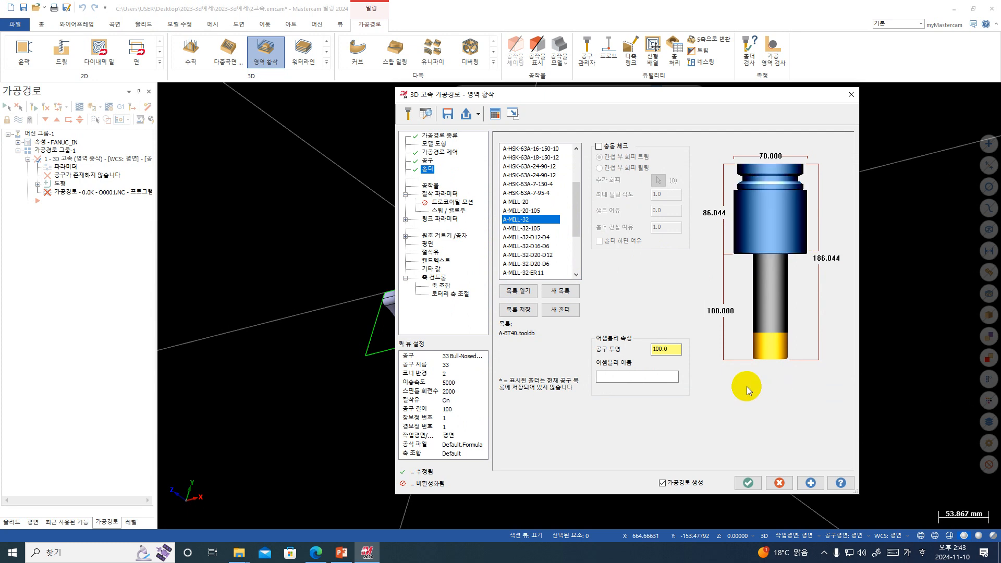
# - Set the tool projection (공구 투영) from the holder to 60 mm
pyautogui.doubleClick(666, 349)
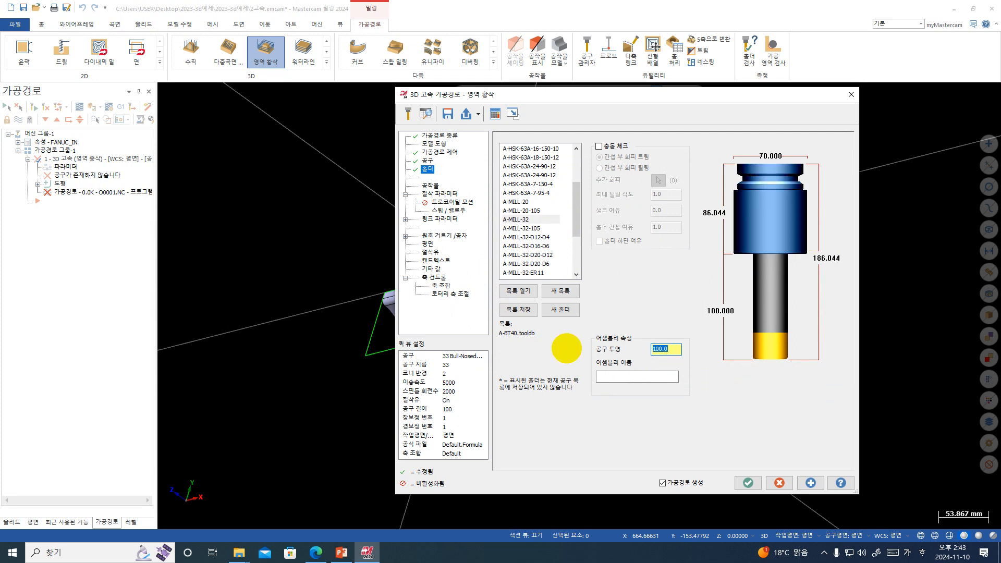
pyautogui.write('50')
pyautogui.press('Return')
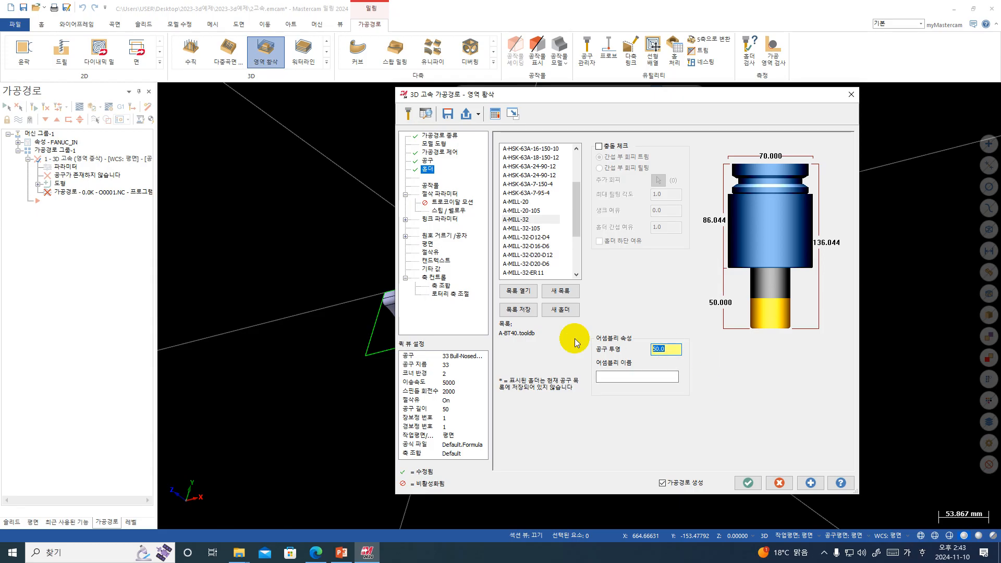
pyautogui.write('60')
pyautogui.press('Return')
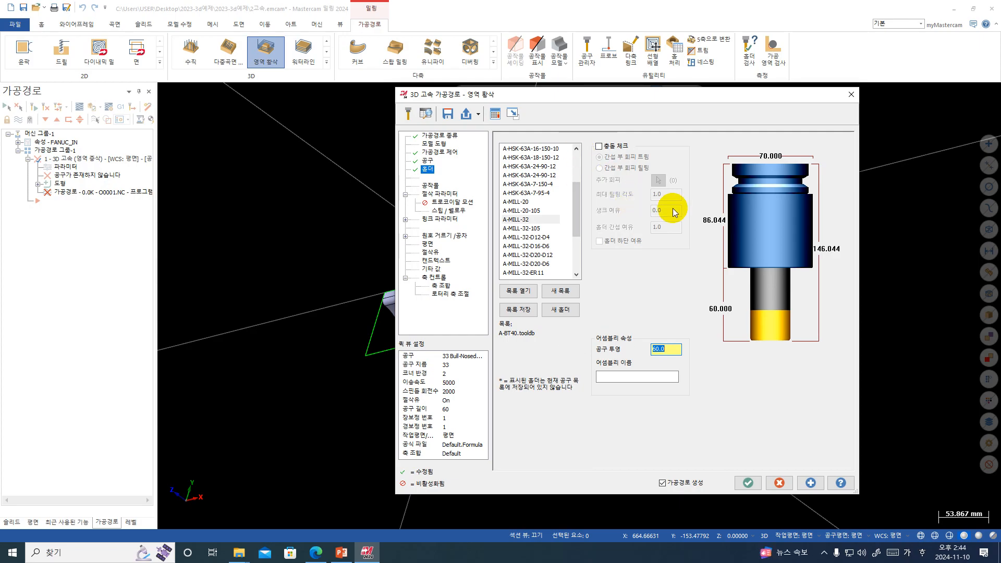
pyautogui.rightClick(775, 240)
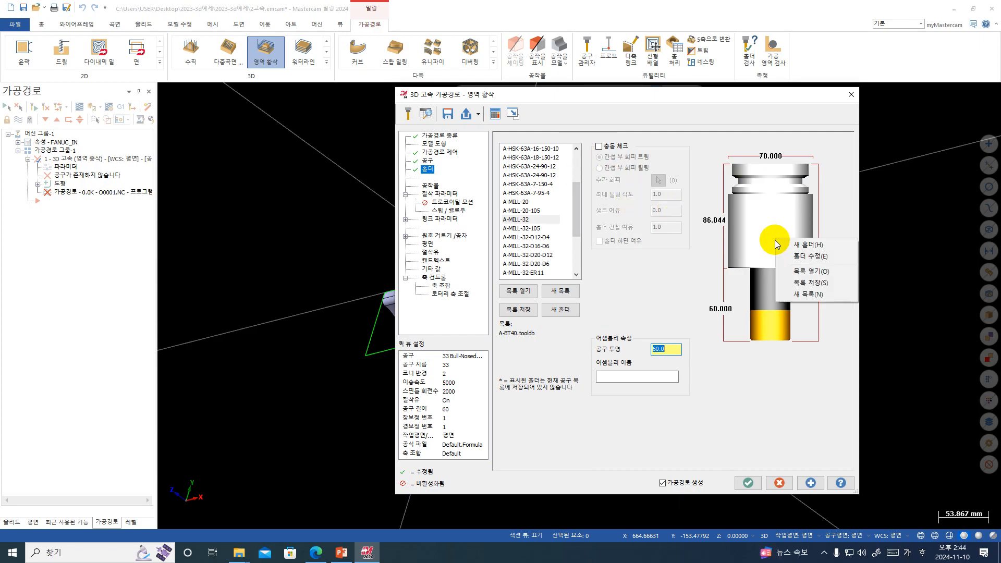
pyautogui.click(649, 295)
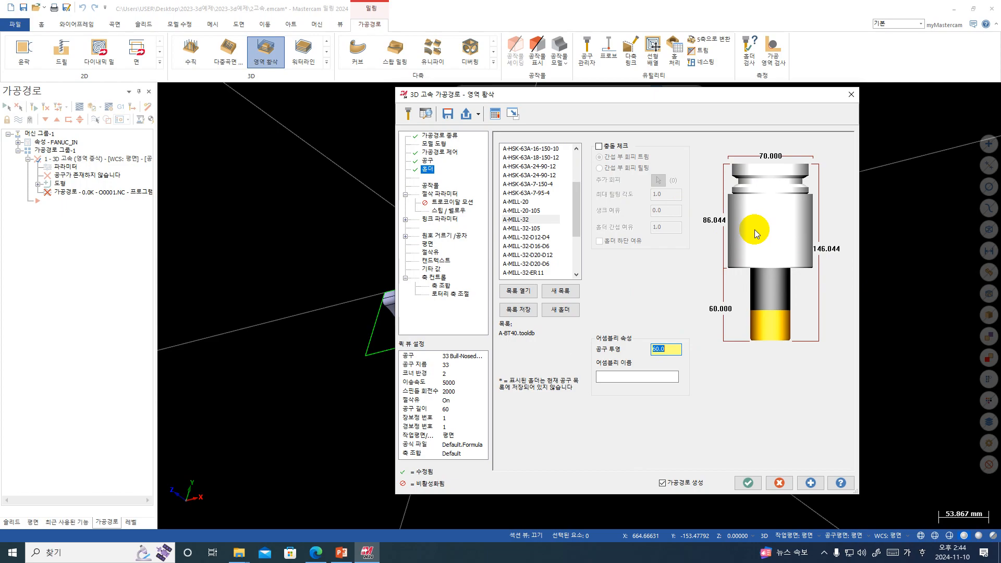
# - Check the tool and holder assembly against the part's concave face using holder position editing (홀더 위치 수정), trying a shorter projection
pyautogui.click(430, 161)
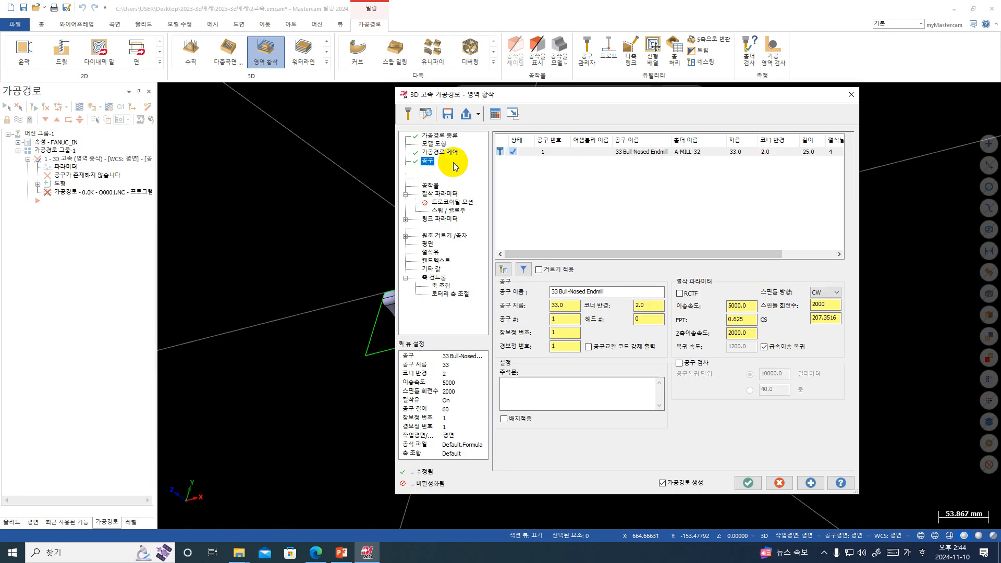
pyautogui.rightClick(622, 156)
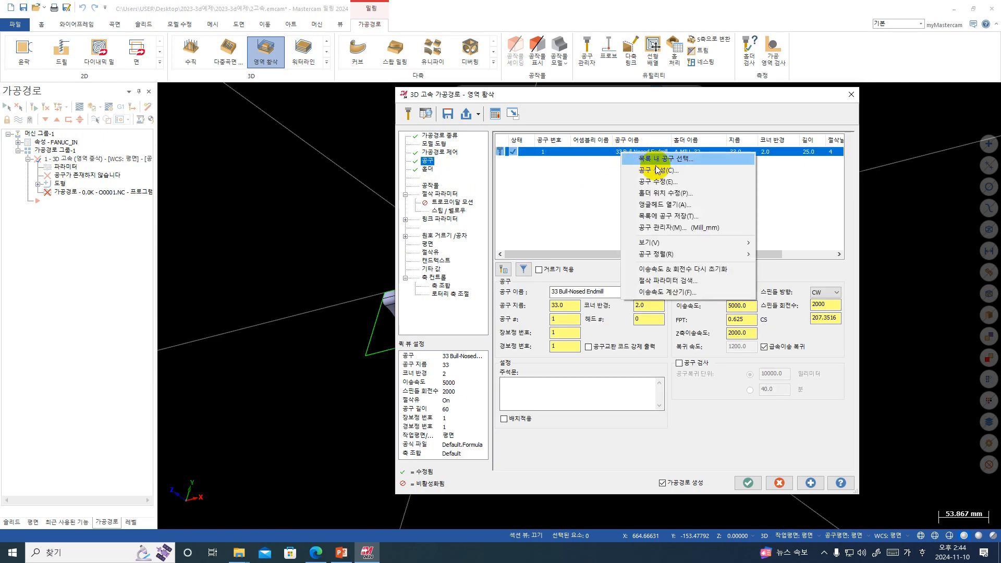
pyautogui.click(679, 193)
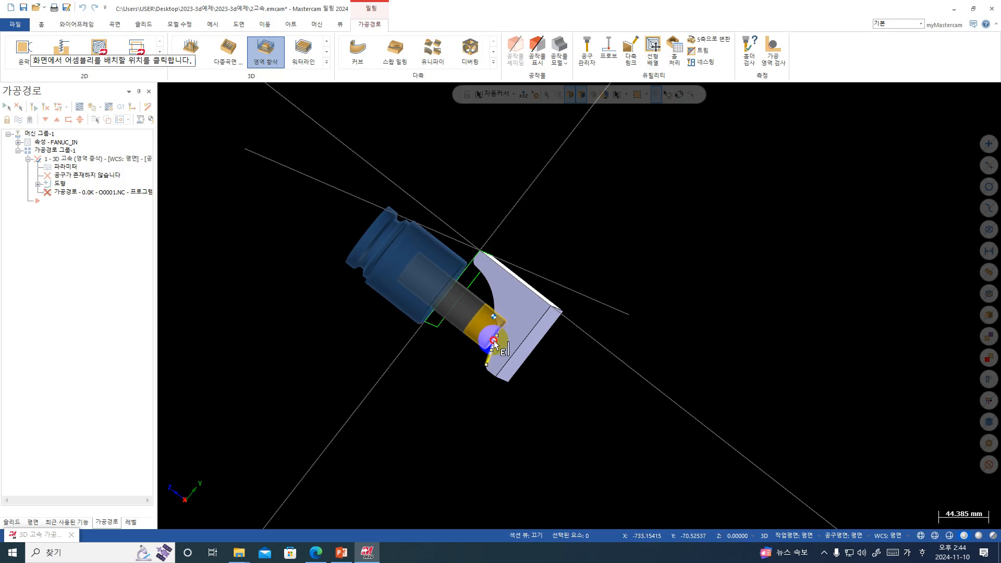
pyautogui.click(495, 348)
pyautogui.click(457, 305)
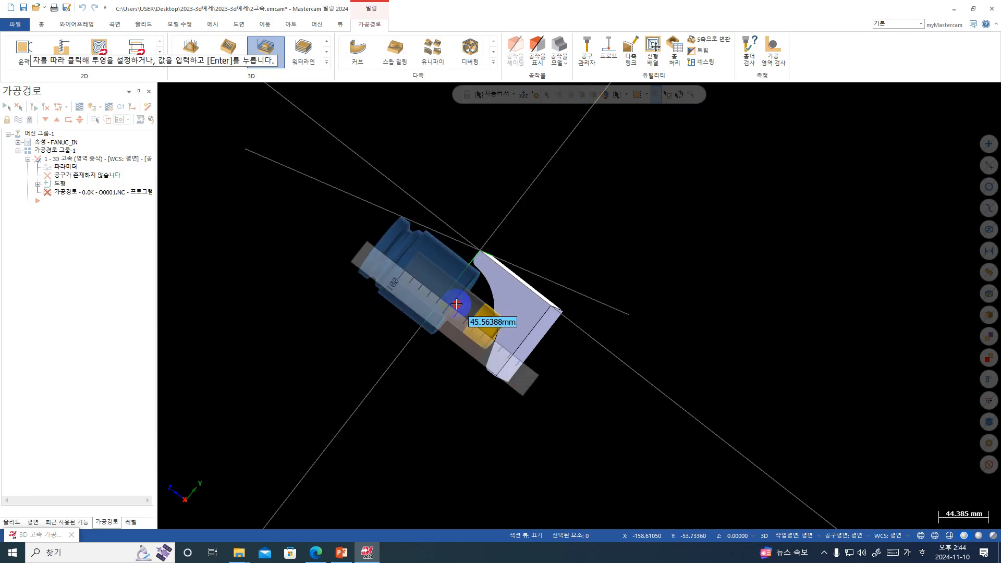
pyautogui.moveTo(459, 301); pyautogui.dragTo(473, 300, button='middle')
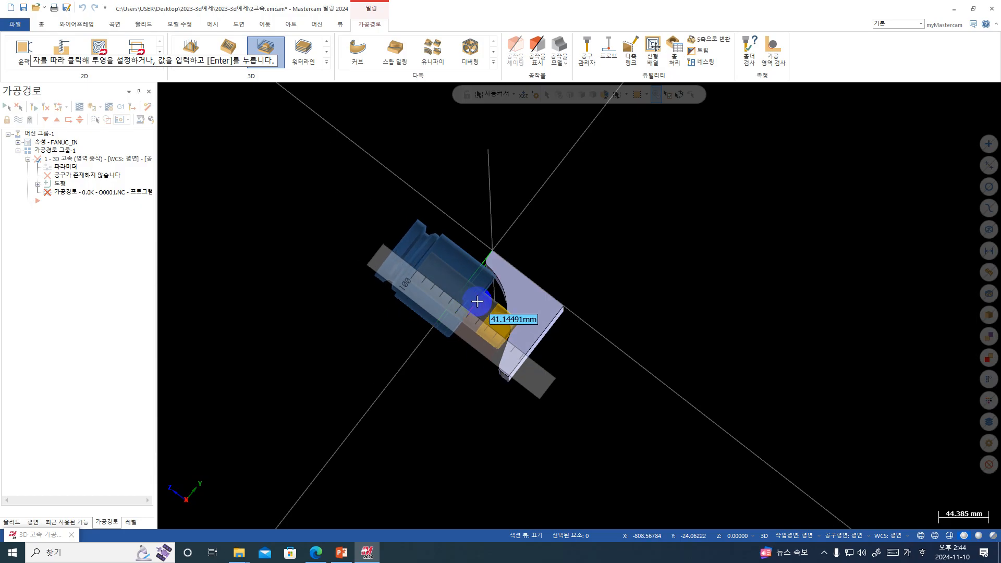
pyautogui.click(477, 301)
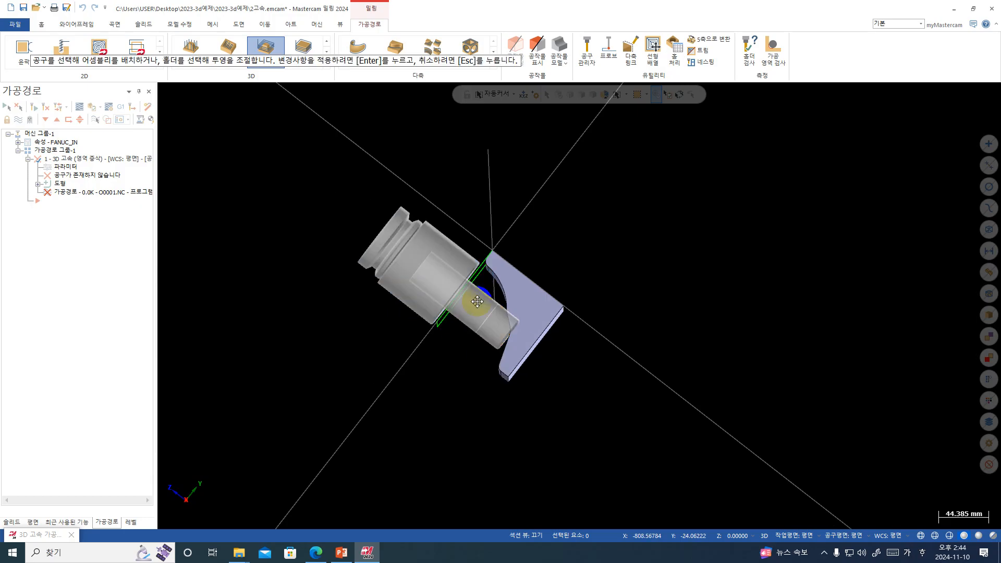
pyautogui.scroll(-1, 569, 308)
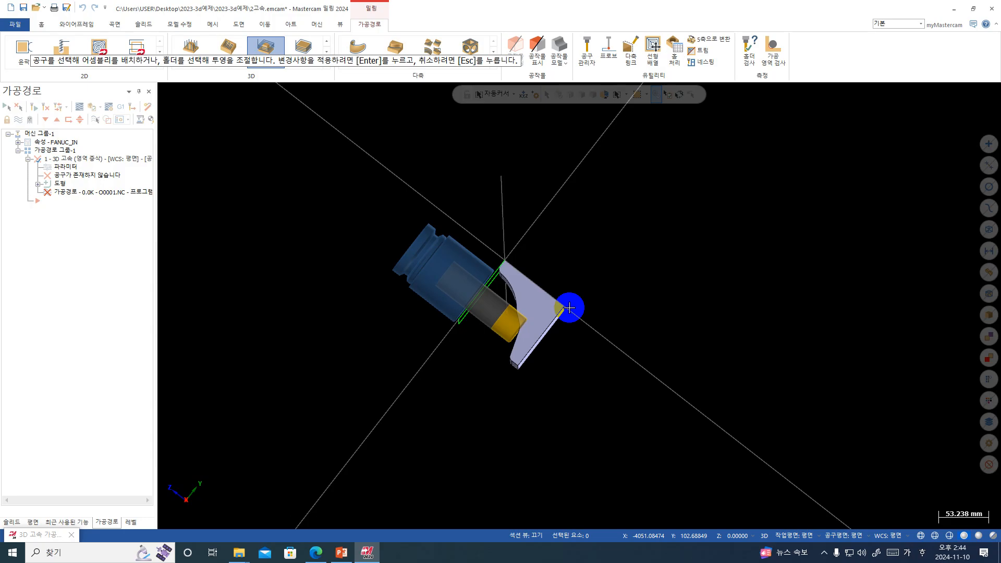
pyautogui.press('Return')
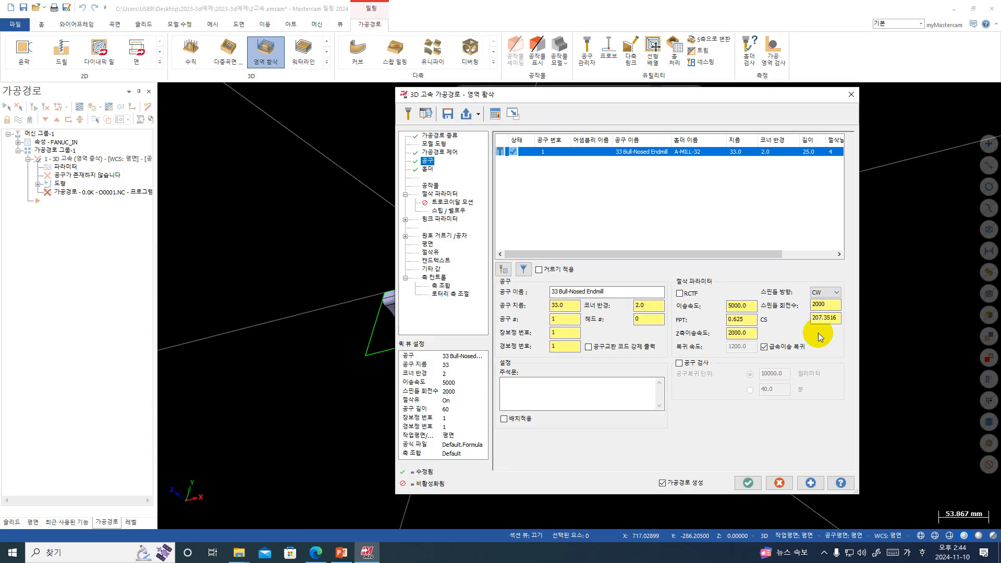
# - Set the tool position (공구위치) relative to the containment boundary to inside (내측) in the toolpath control settings
pyautogui.click(435, 143)
pyautogui.click(439, 152)
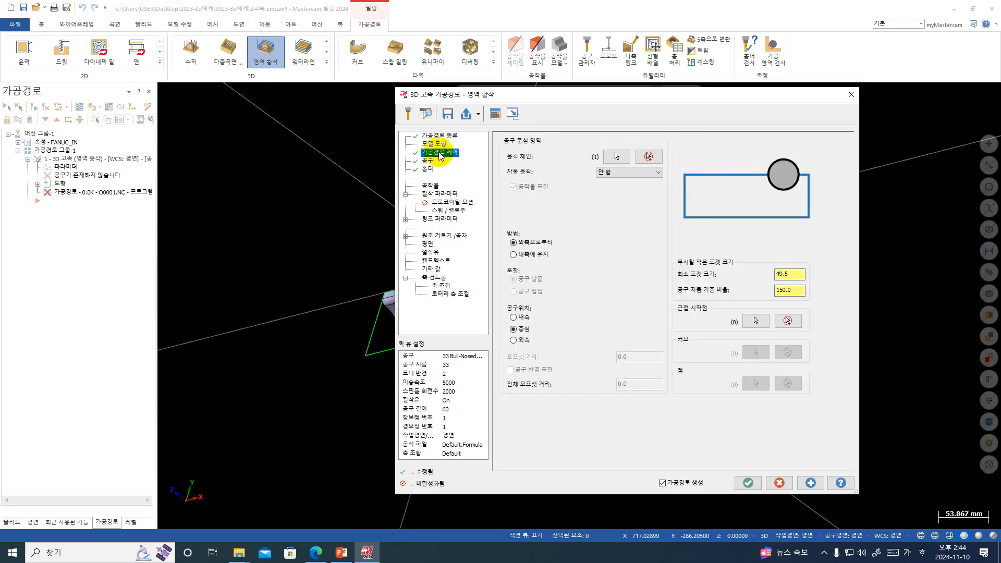
pyautogui.click(791, 292)
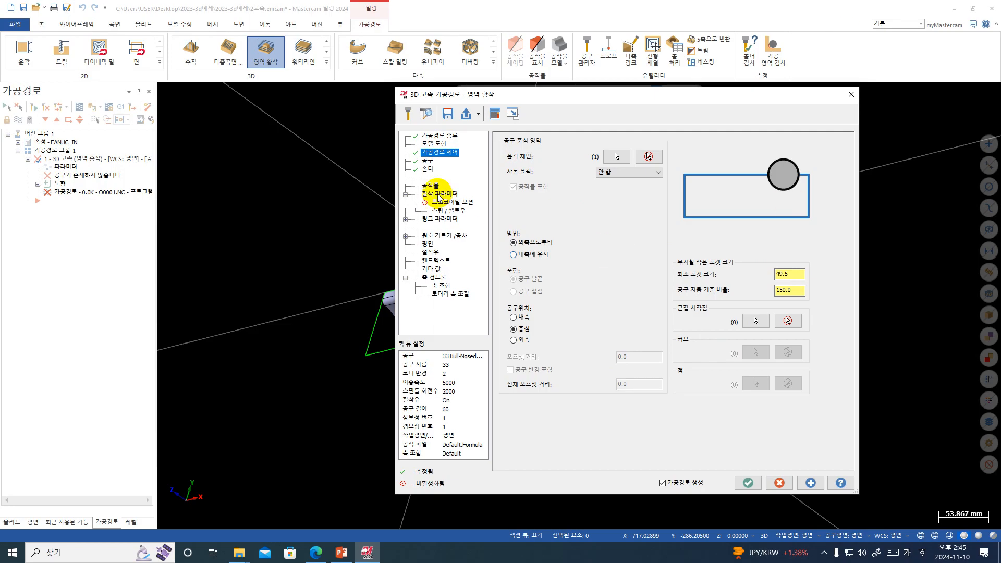
pyautogui.click(527, 318)
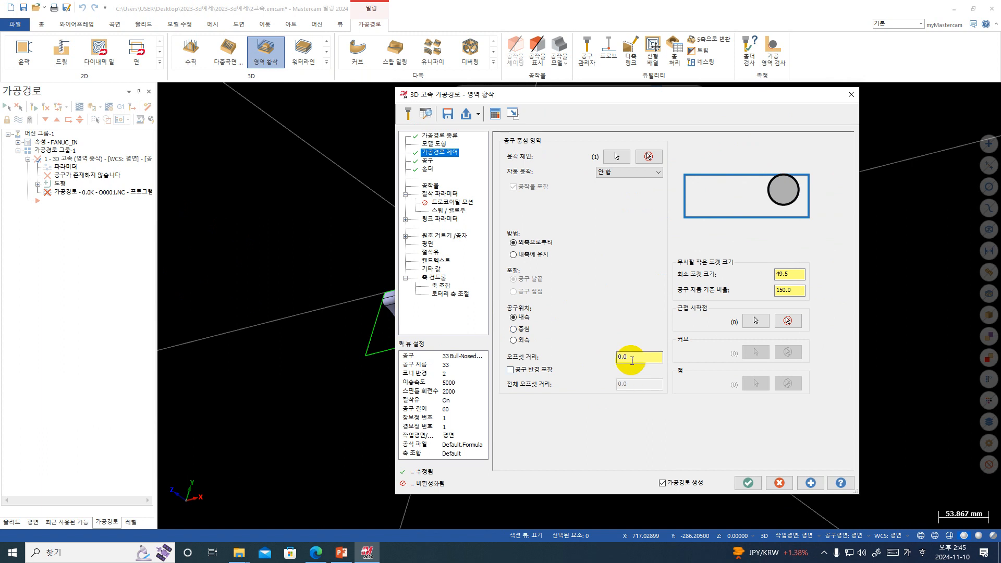
# - Try a containment offset distance (오프셋 거리) of 6 with the tool radius inclusion (공구 반경 포함) switched on and off
pyautogui.click(631, 359)
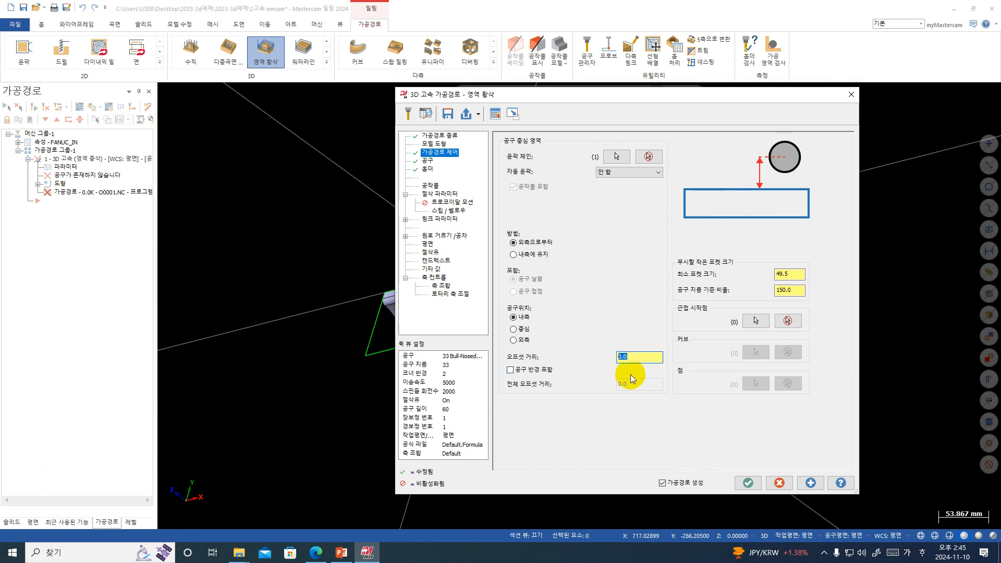
pyautogui.write('6')
pyautogui.press('Return')
pyautogui.click(510, 370)
pyautogui.click(510, 368)
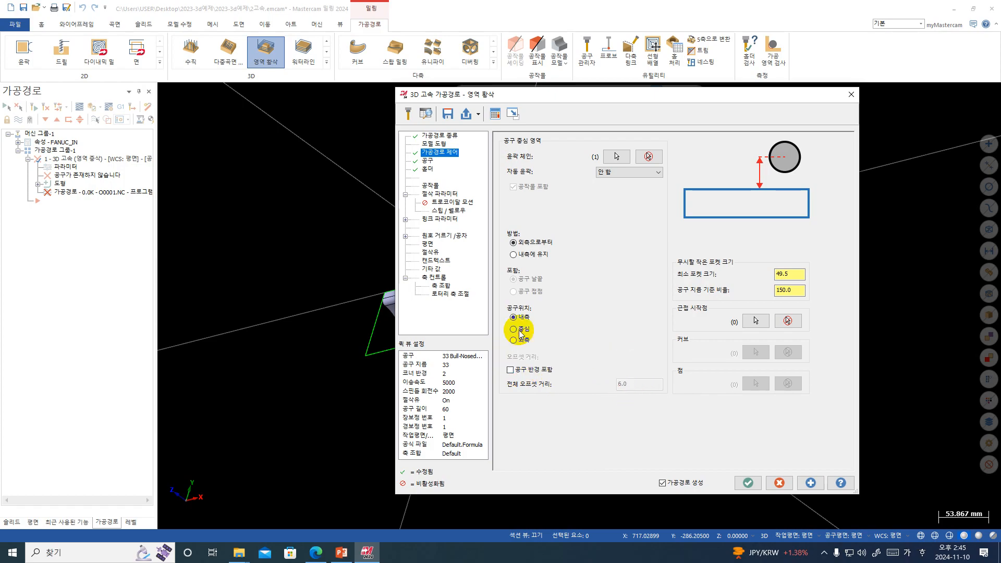
# - Set the tool position (공구위치) to center (중심) and disable rest material (미절삭 재료) in the stock settings
pyautogui.click(520, 330)
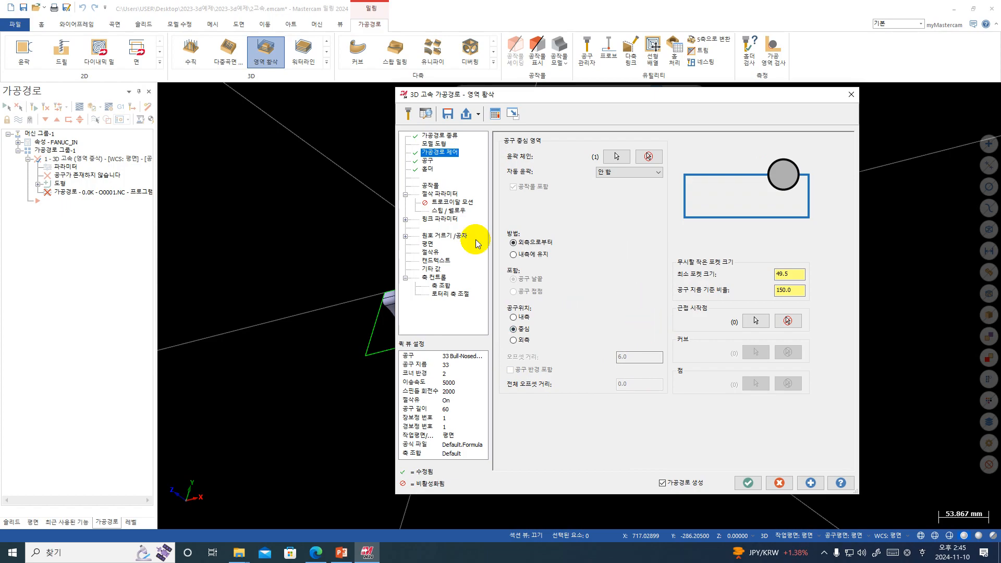
pyautogui.click(431, 185)
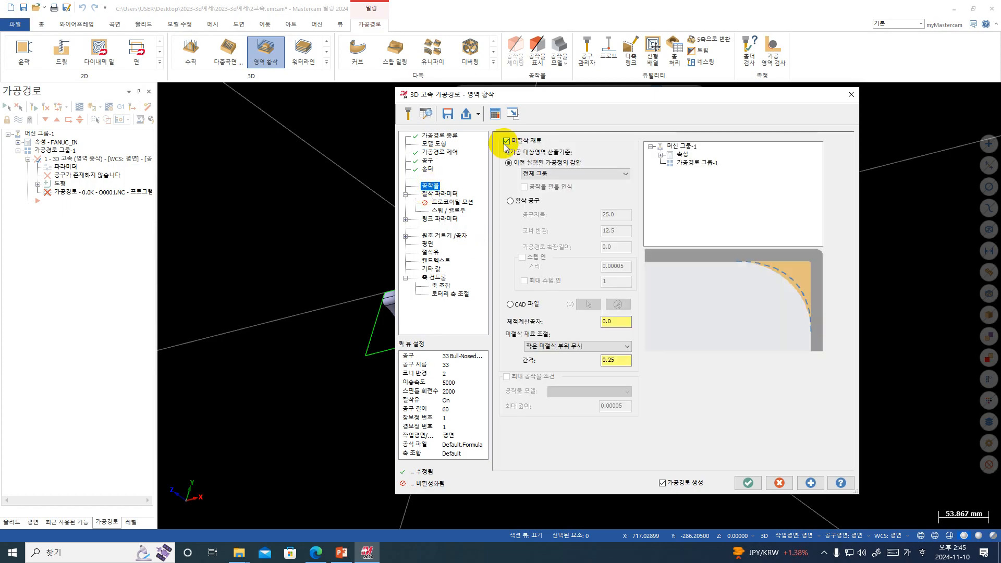
pyautogui.click(506, 141)
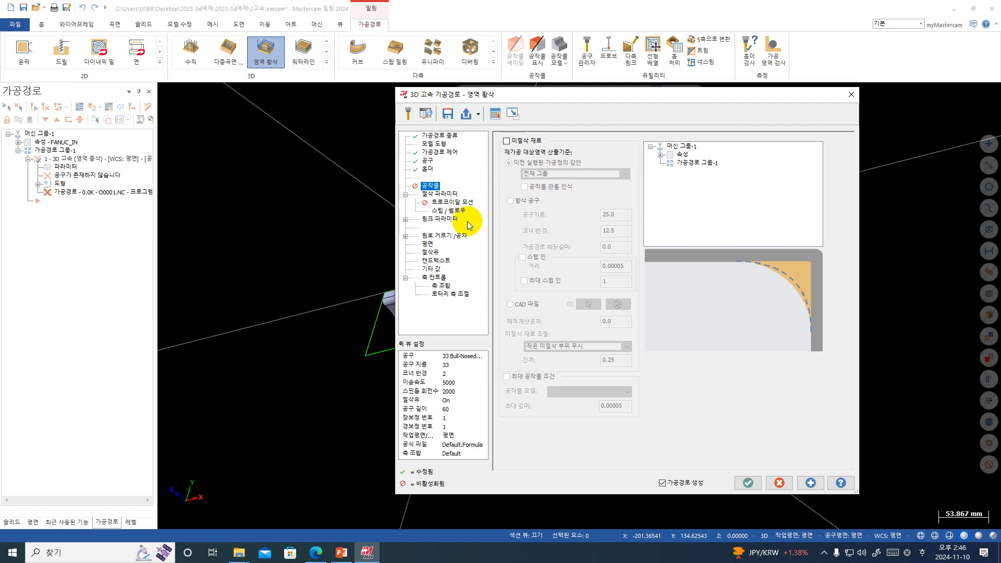
# - Set the stepdown (스텝다운) to 1.5 and the XY stepover to 60% of the tool diameter in the cut parameters
pyautogui.click(437, 194)
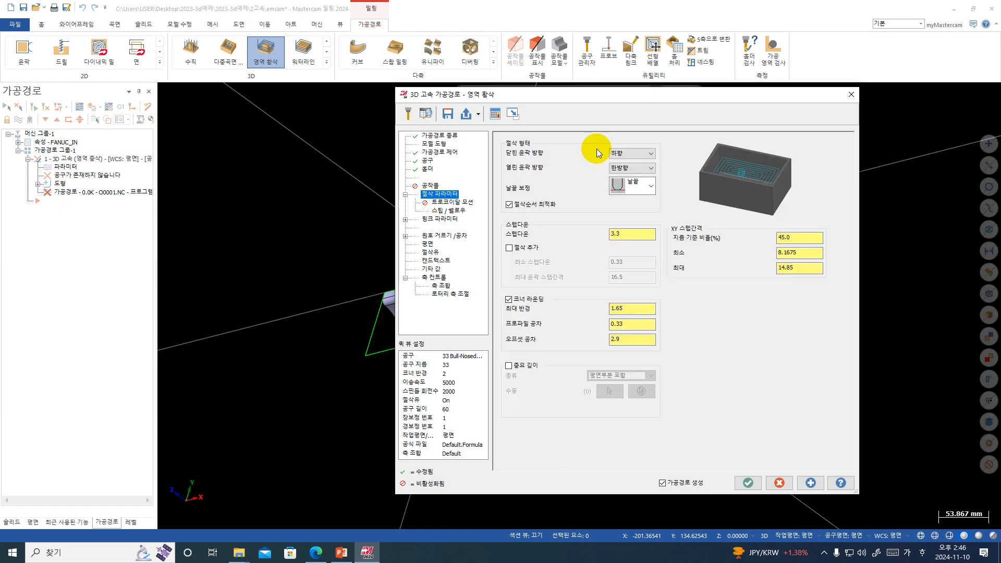
pyautogui.doubleClick(631, 234)
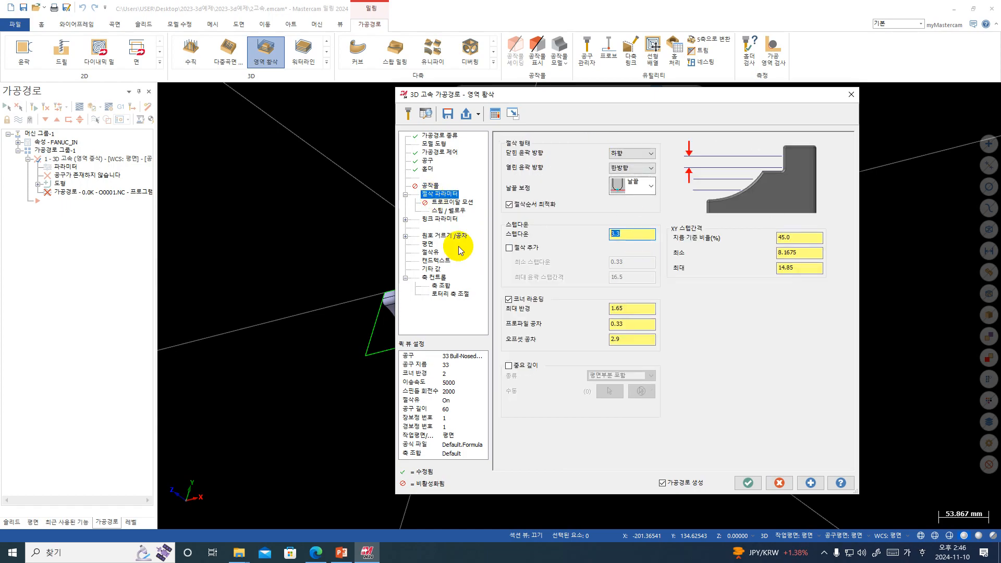
pyautogui.write('1.5')
pyautogui.press('Return')
pyautogui.click(799, 237)
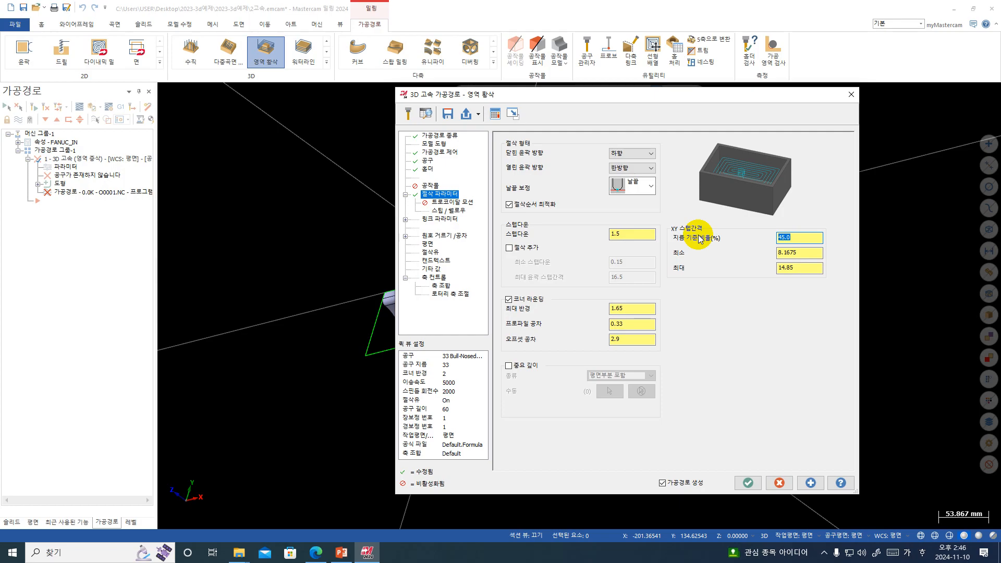
pyautogui.write('60')
pyautogui.press('Return')
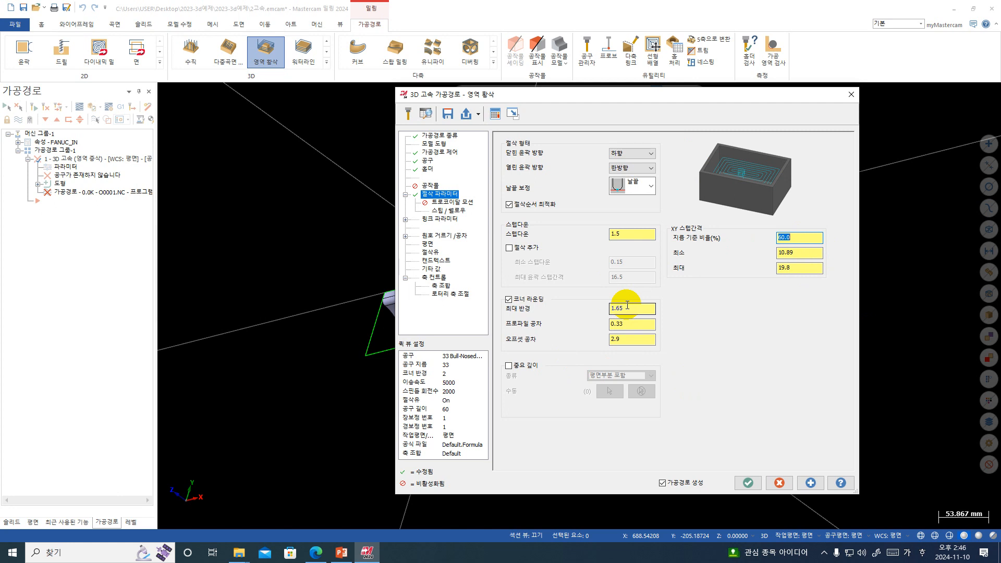
pyautogui.hotkey('ctrl', '1')
pyautogui.click(683, 314)
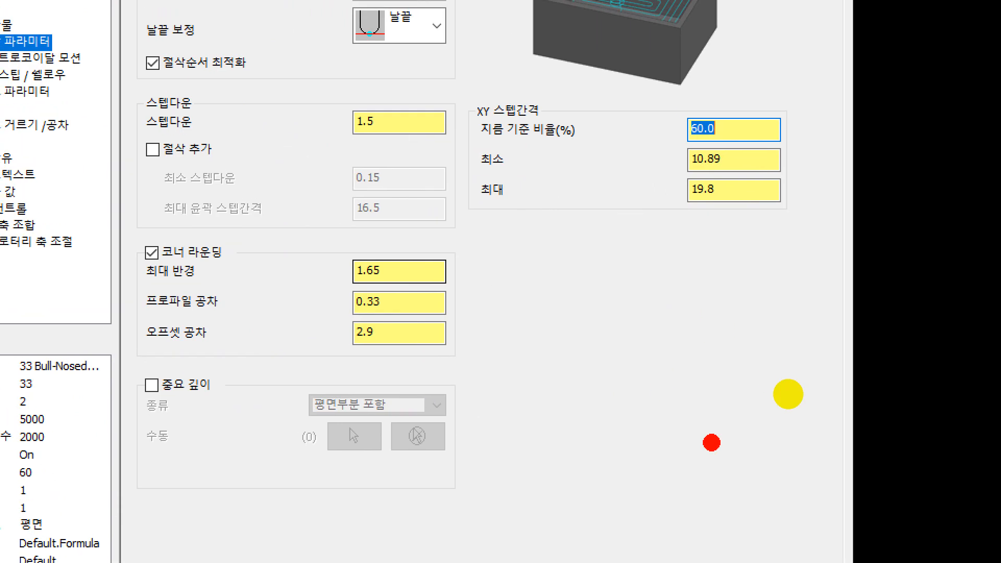
pyautogui.moveTo(787, 387)
pyautogui.mouseDown()
pyautogui.moveTo(746, 323)
pyautogui.moveTo(797, 346)
pyautogui.mouseUp()
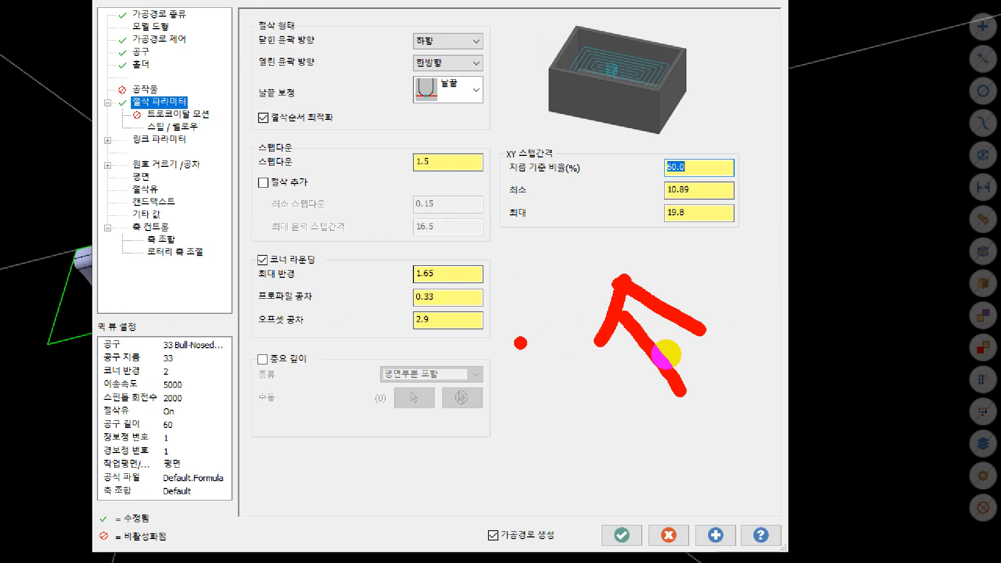
pyautogui.moveTo(472, 374)
pyautogui.mouseDown()
pyautogui.moveTo(270, 275)
pyautogui.moveTo(501, 333)
pyautogui.mouseUp()
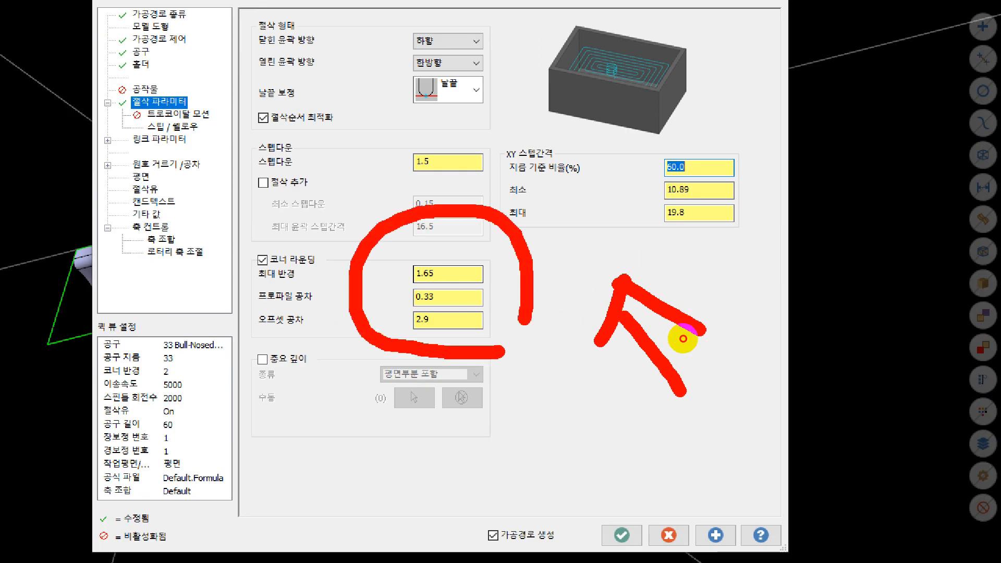
pyautogui.moveTo(457, 266); pyautogui.dragTo(588, 238)
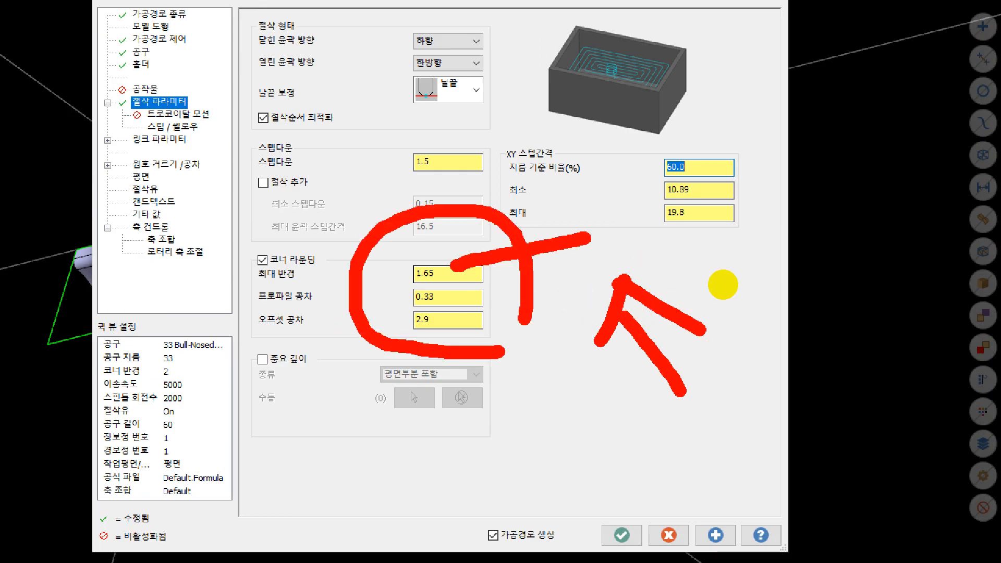
pyautogui.press('Escape')
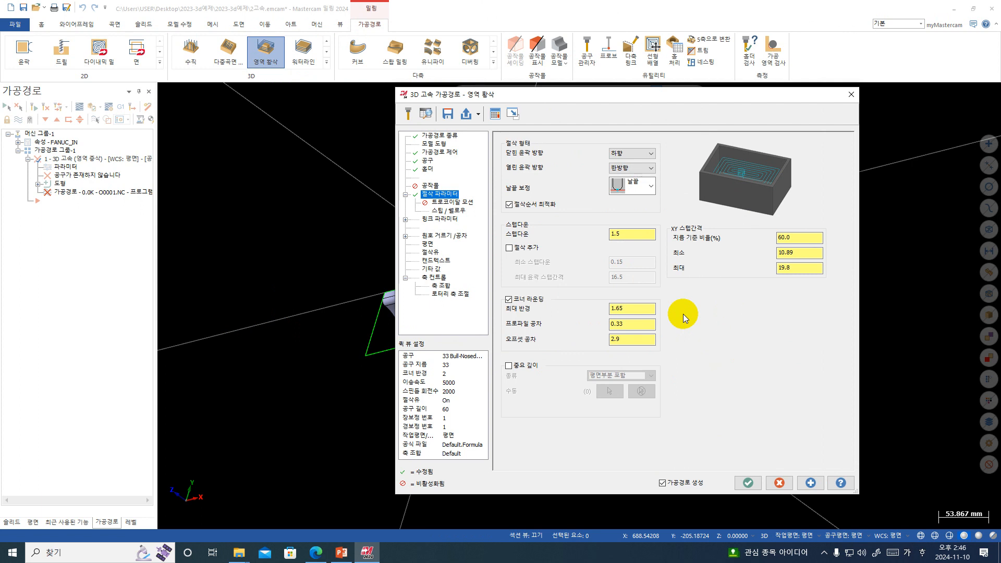
# - Enable the minimum and maximum Z depth limits in the steep/shallow settings, with automatic depth and stock inclusion off for both
pyautogui.click(454, 211)
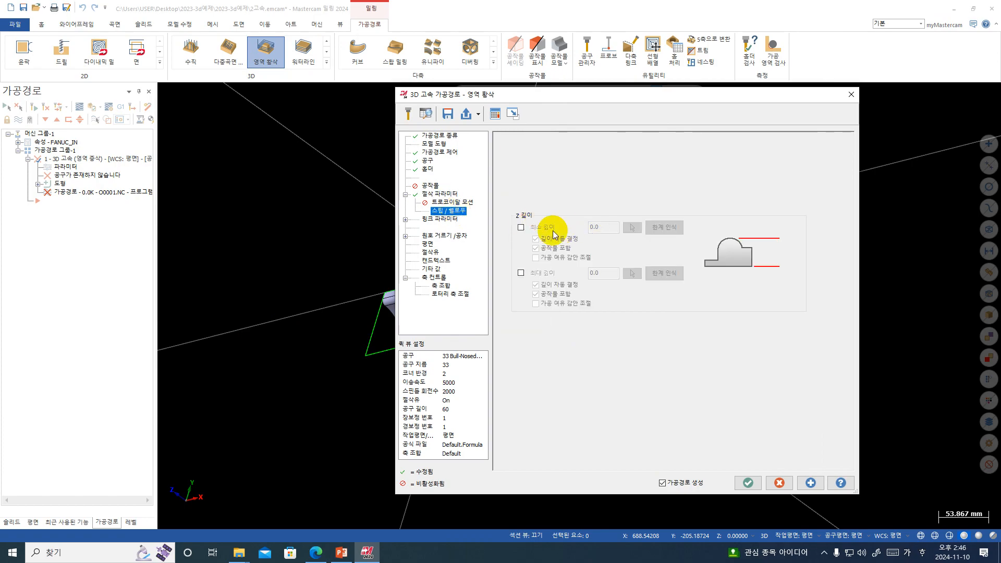
pyautogui.click(521, 228)
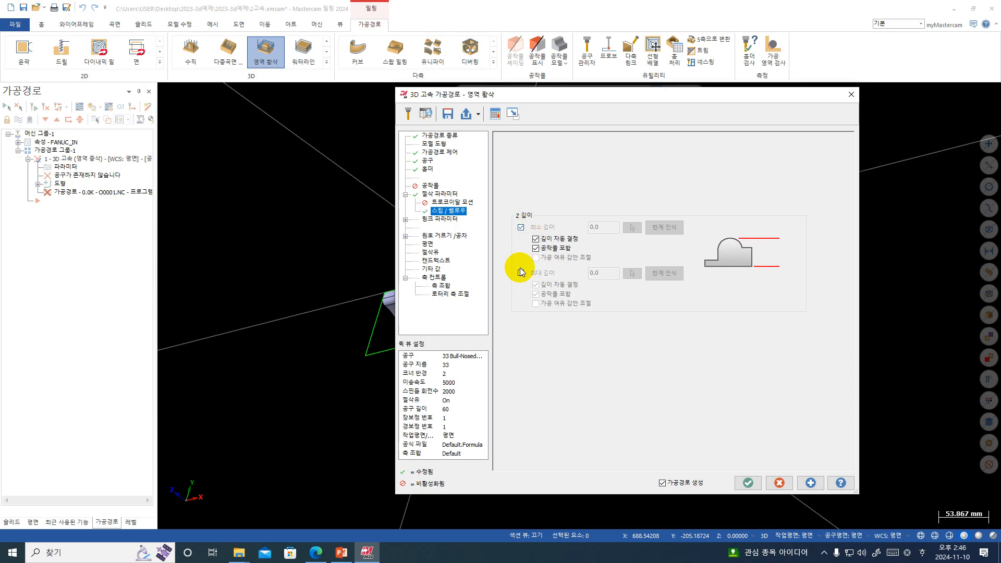
pyautogui.click(520, 272)
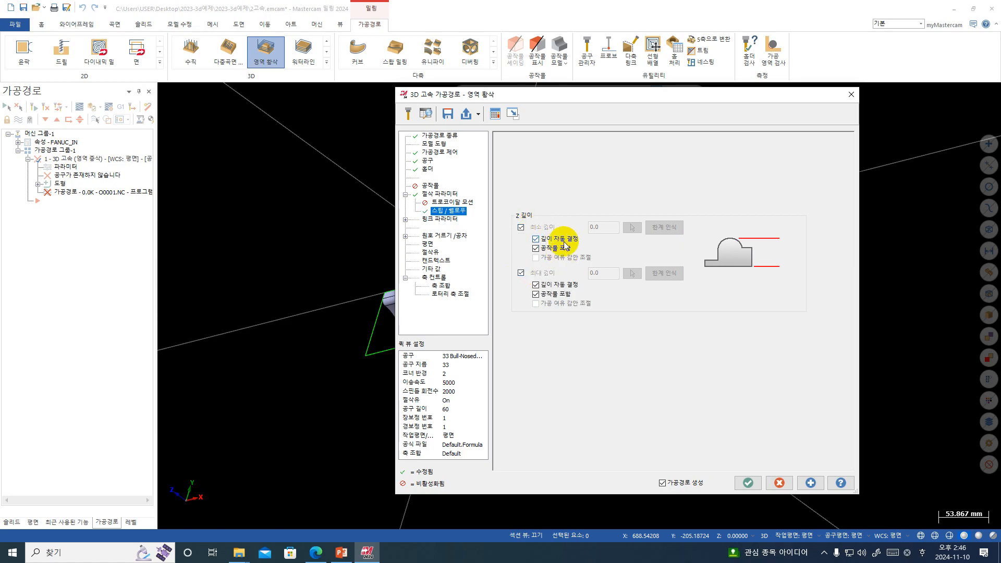
pyautogui.click(563, 249)
pyautogui.click(563, 295)
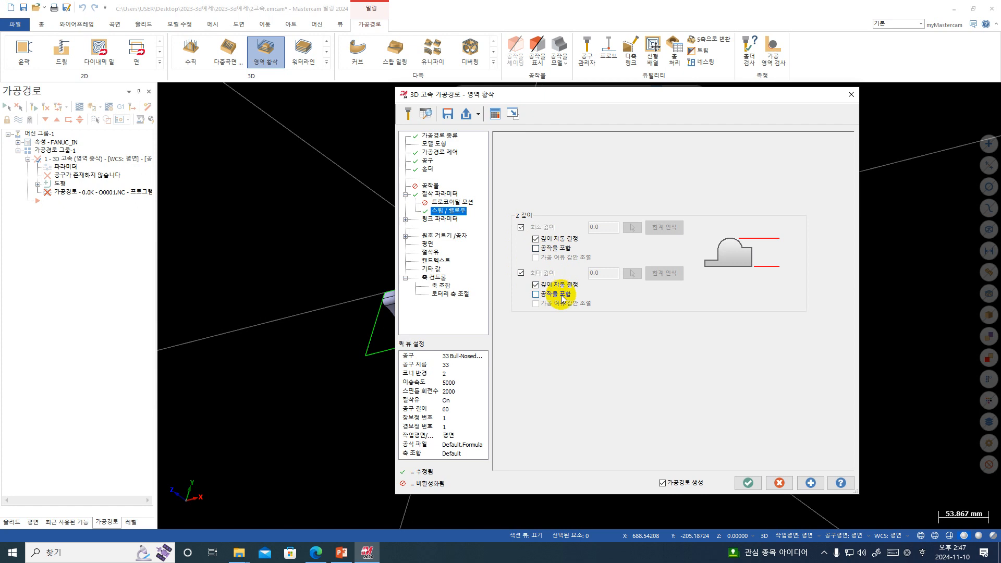
pyautogui.moveTo(642, 94); pyautogui.dragTo(790, 73)
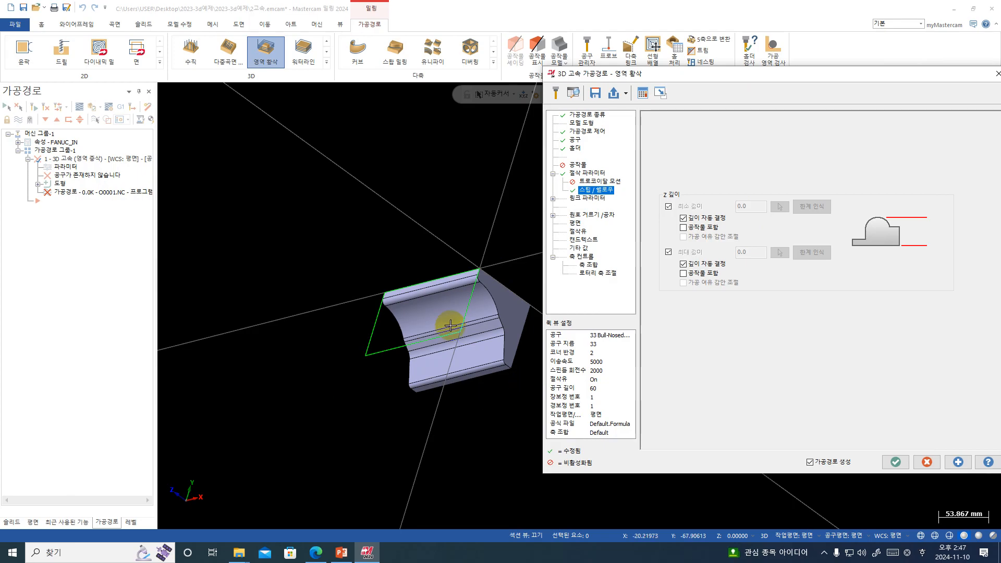
pyautogui.click(683, 218)
pyautogui.click(683, 264)
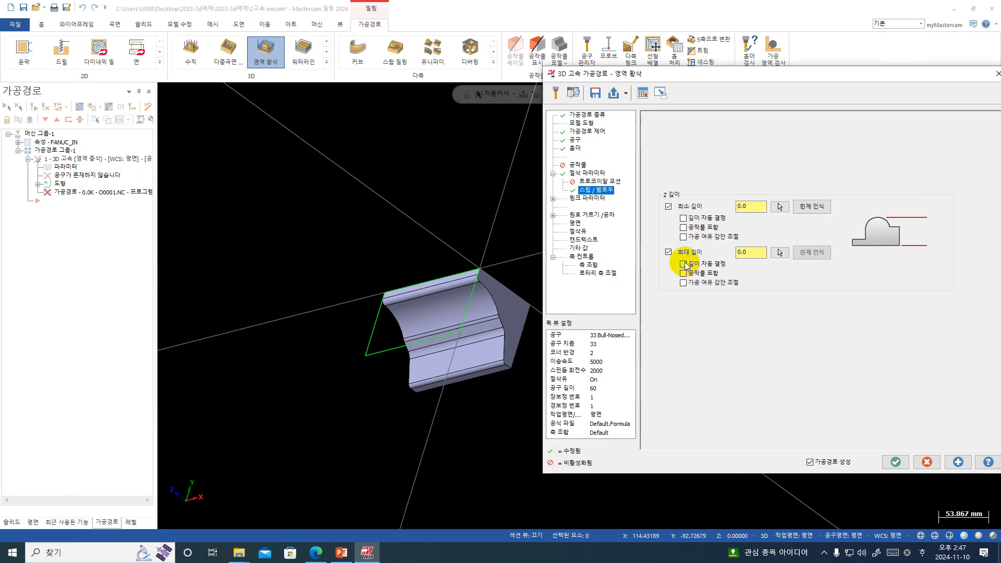
# - Detect the minimum depth (최소 깊이) limit from the model and round it to exactly 0
pyautogui.click(819, 207)
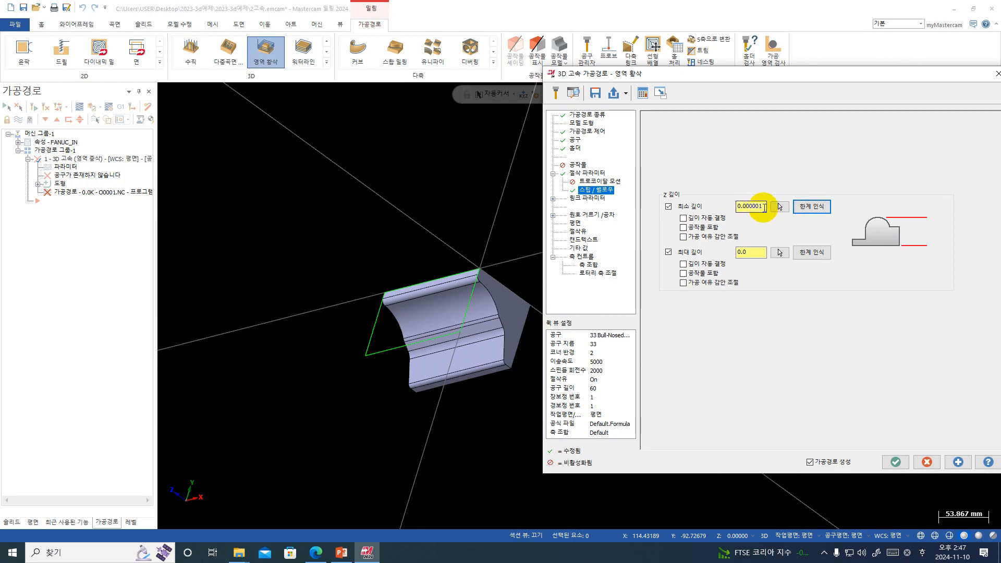
pyautogui.moveTo(763, 208); pyautogui.dragTo(577, 211)
pyautogui.write('0')
pyautogui.press('Return')
# - Take the maximum depth (최대 깊이) from the lower fillet's end point on the part and extend it 2 mm deeper
pyautogui.click(811, 253)
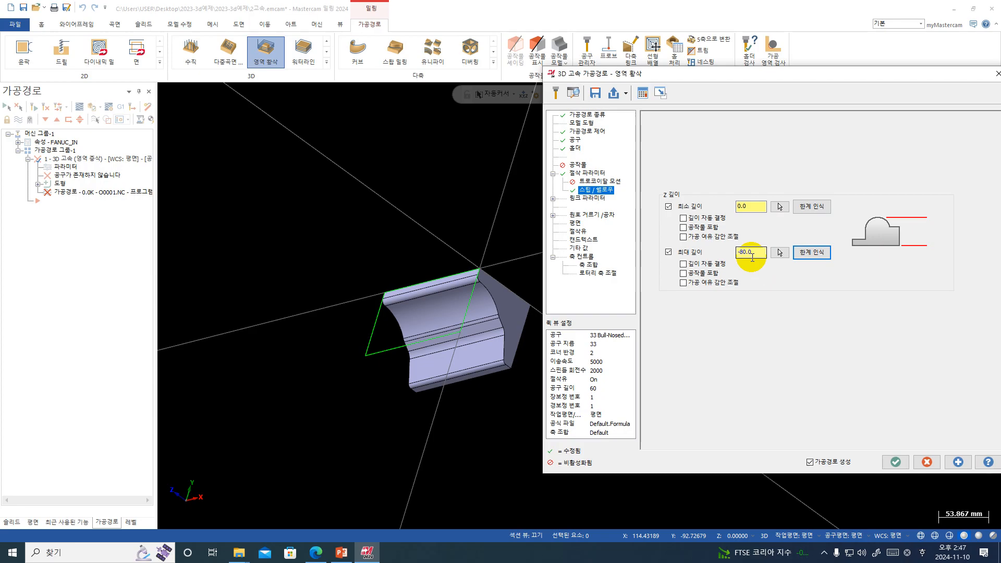
pyautogui.click(780, 253)
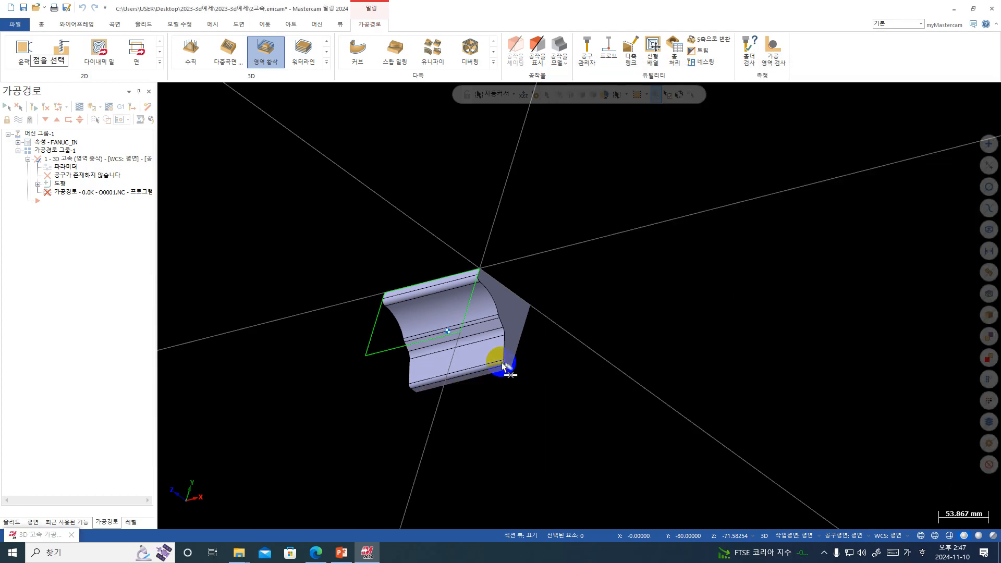
pyautogui.scroll(4, 508, 371)
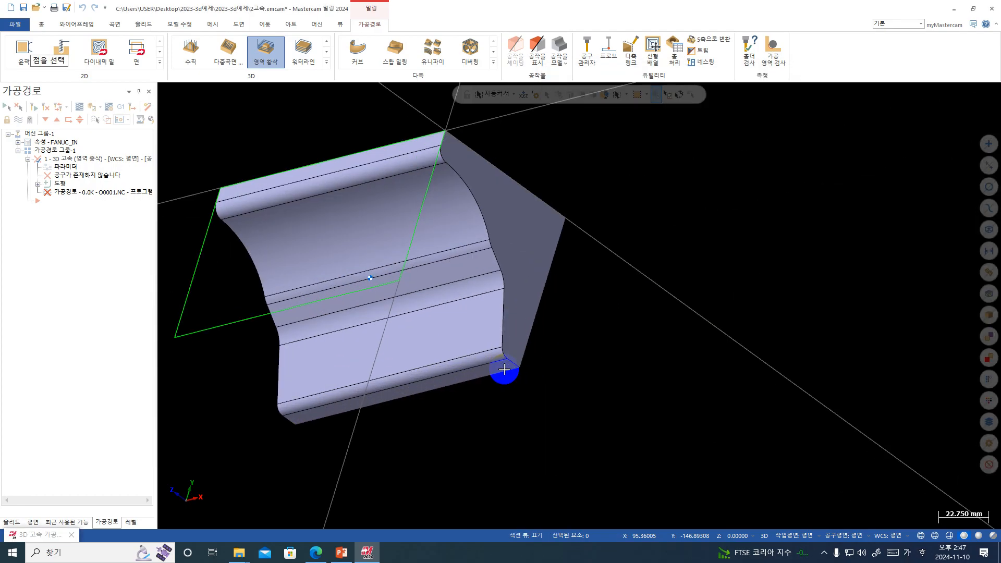
pyautogui.click(503, 361)
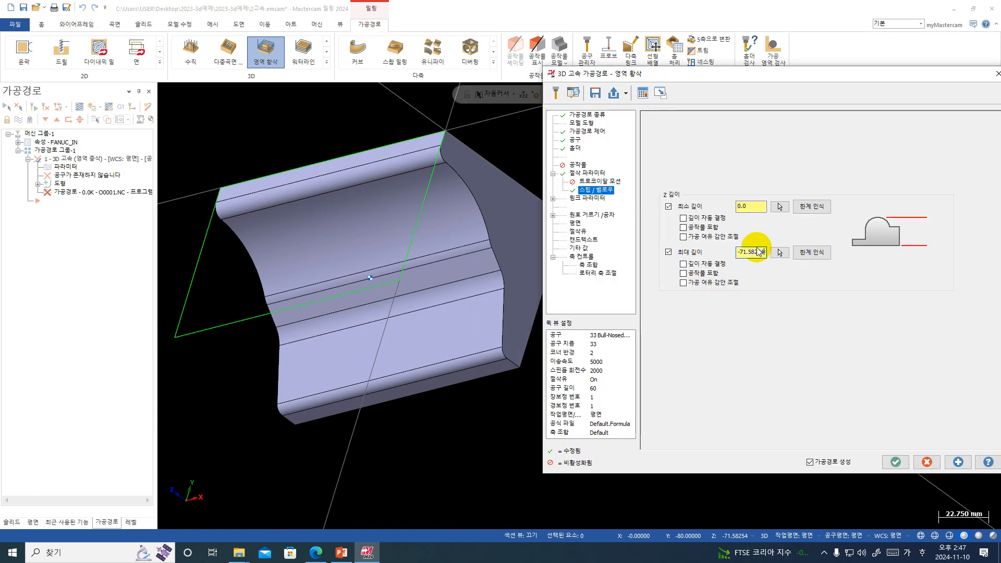
pyautogui.click(758, 252)
pyautogui.write('-2')
pyautogui.press('Return')
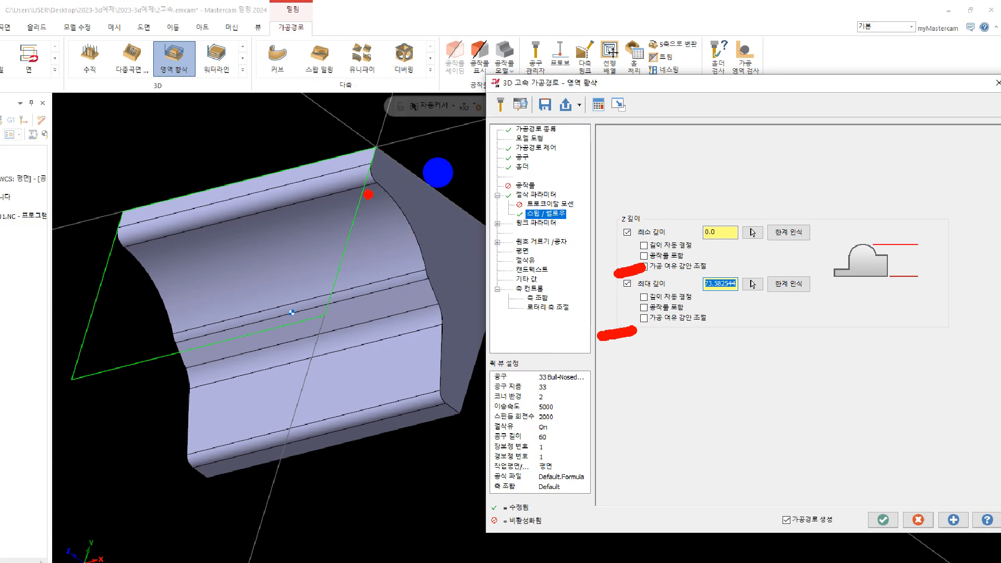
pyautogui.moveTo(676, 280); pyautogui.dragTo(691, 280)
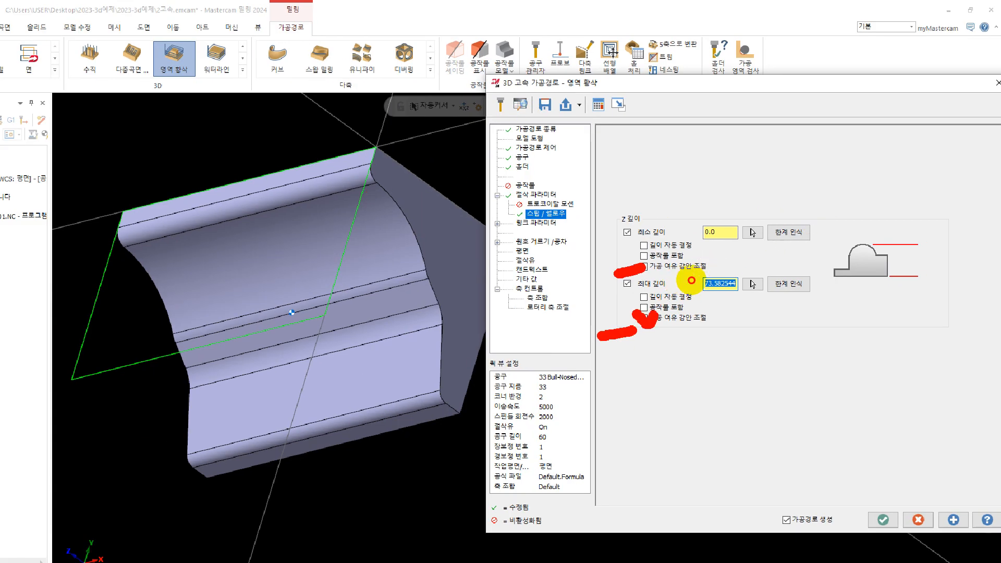
pyautogui.click(898, 244)
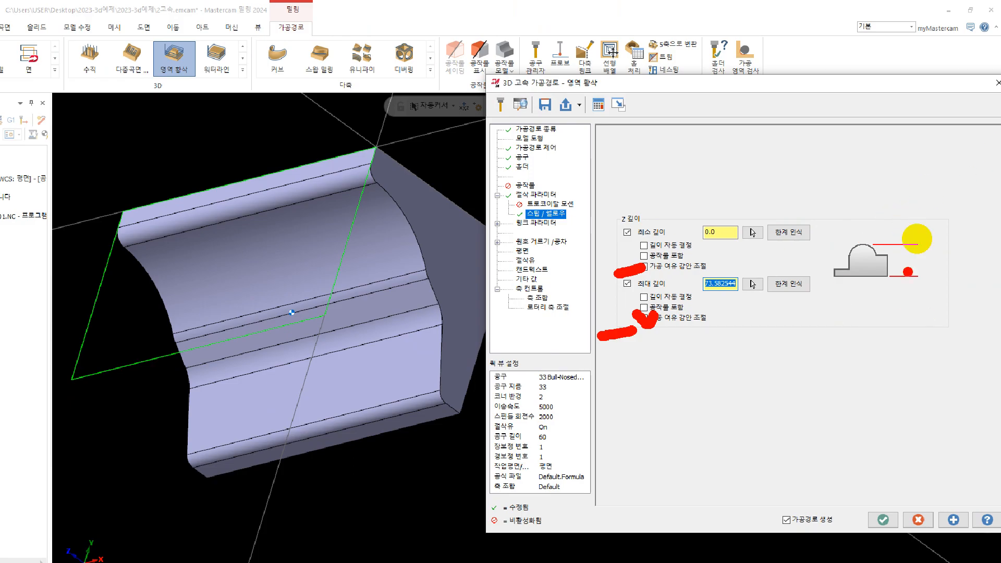
pyautogui.moveTo(890, 254); pyautogui.dragTo(919, 251)
pyautogui.moveTo(812, 268); pyautogui.dragTo(831, 268)
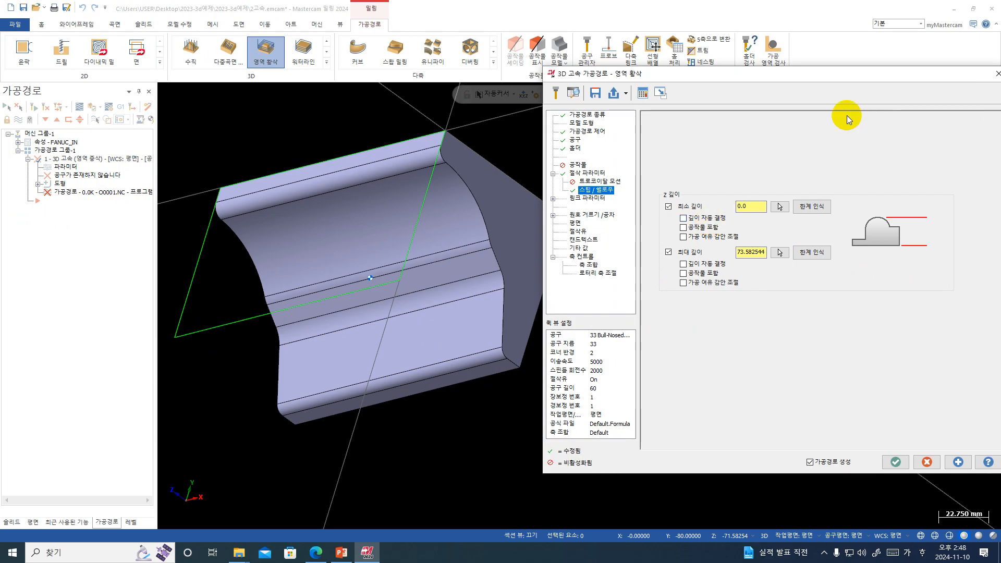
# - Open the link parameters (링크 파라미터) of the area roughing toolpath
pyautogui.click(591, 198)
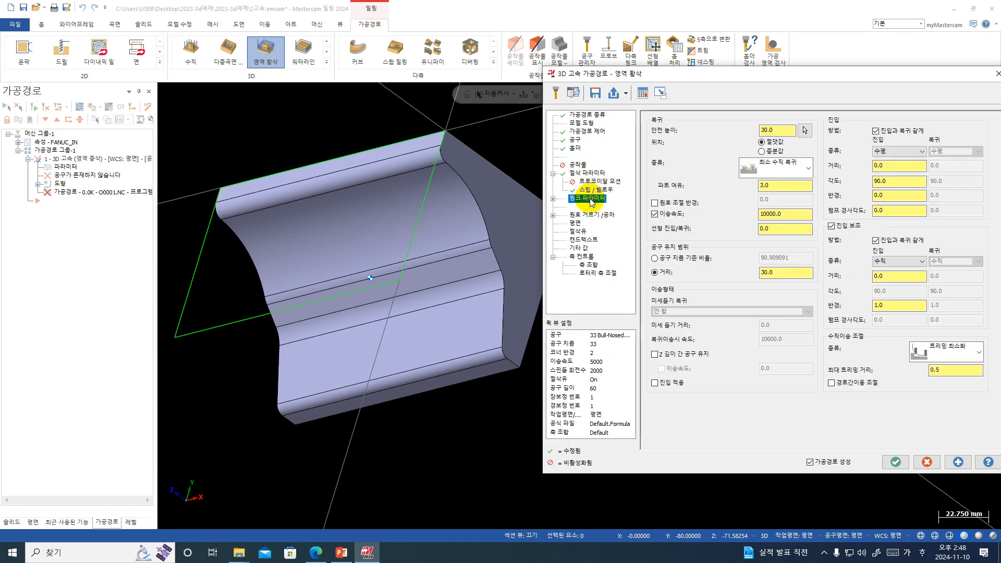